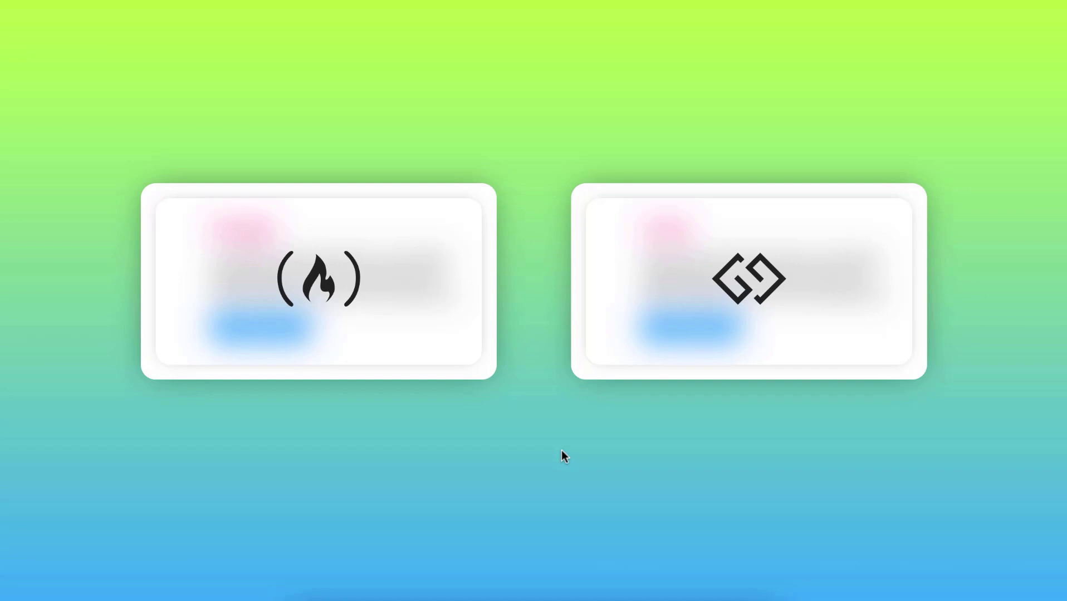
- Check in Elementor's experiments settings that the Flexbox Container experiment is set to Active
mouse_move(436, 337)
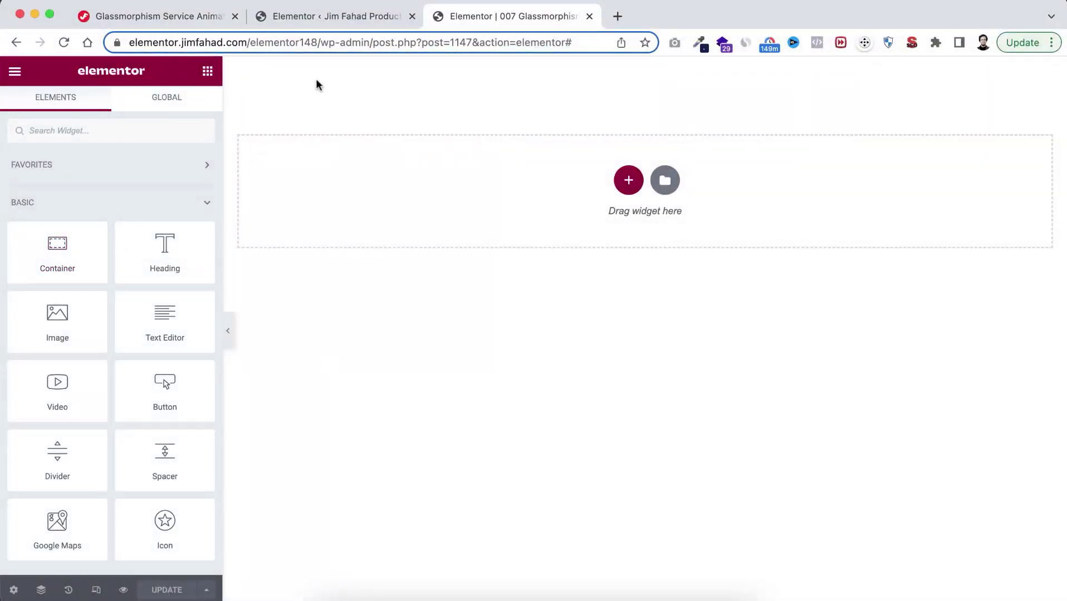
left_click(329, 17)
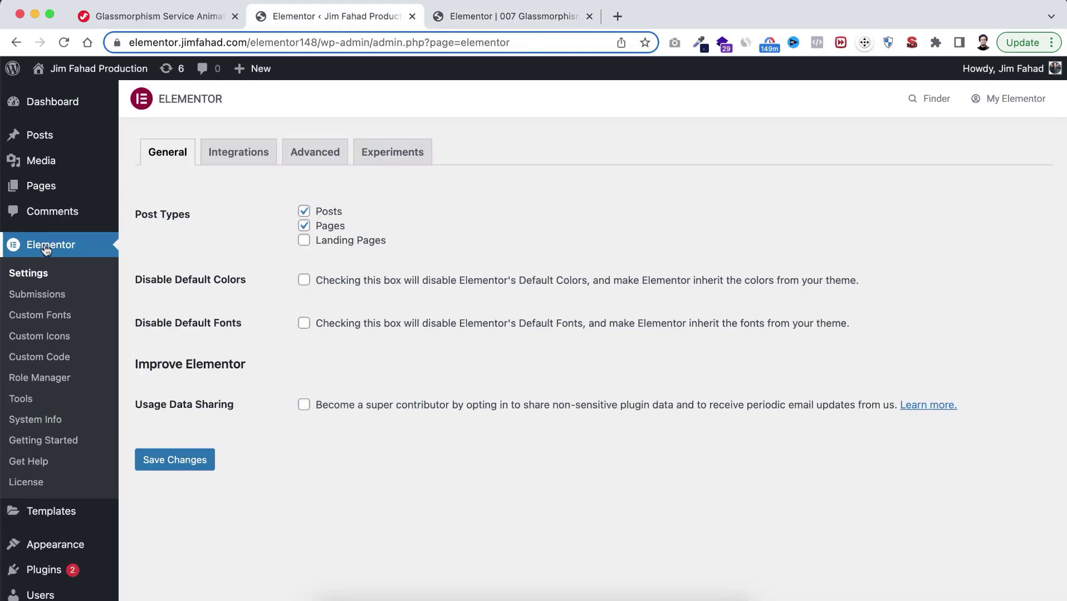
left_click(400, 158)
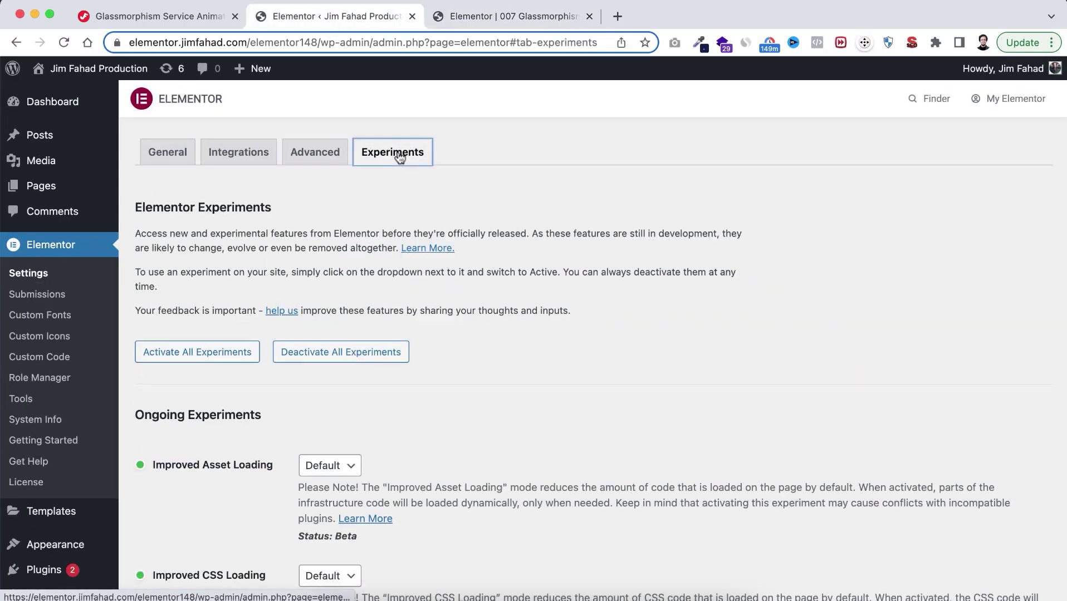
scroll(399, 158, "down", 10)
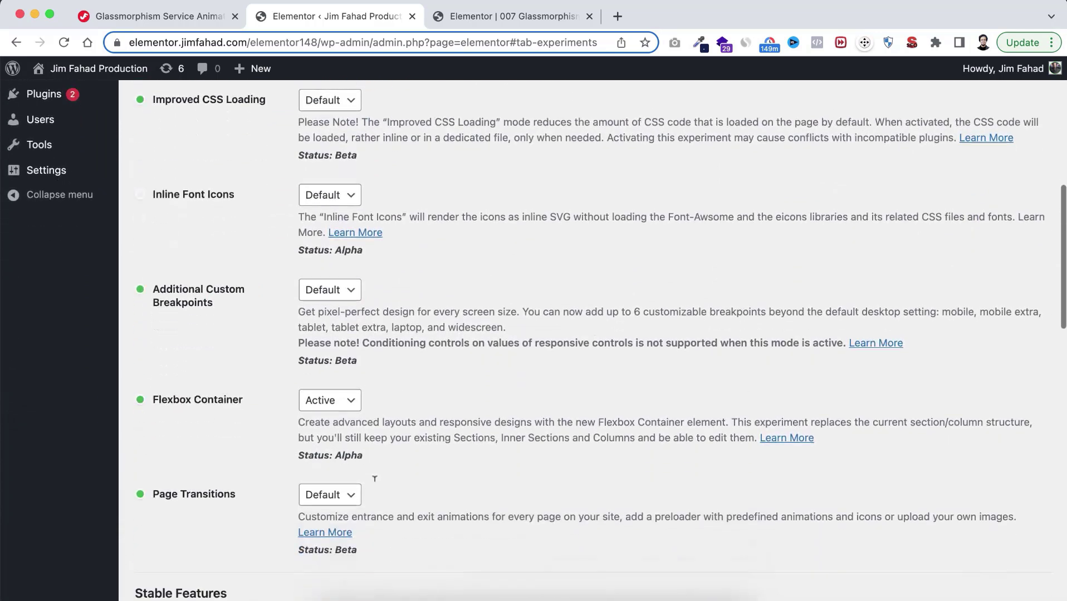
left_click(328, 372)
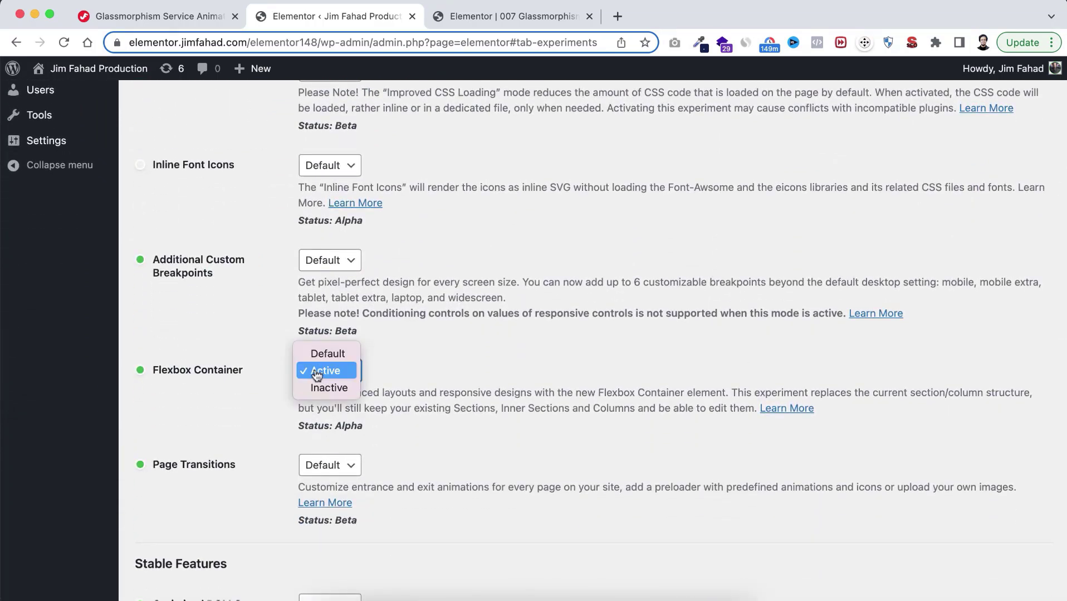
left_click(328, 372)
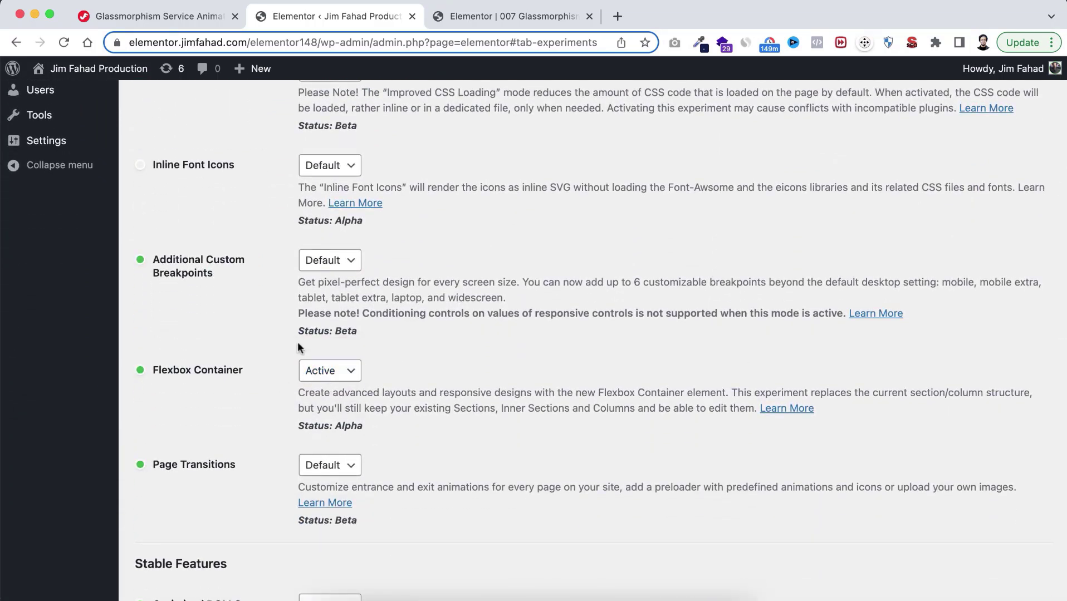
- Return to the page editor, add a container with two equal columns, and set its minimum height to 100 VH
left_click(507, 22)
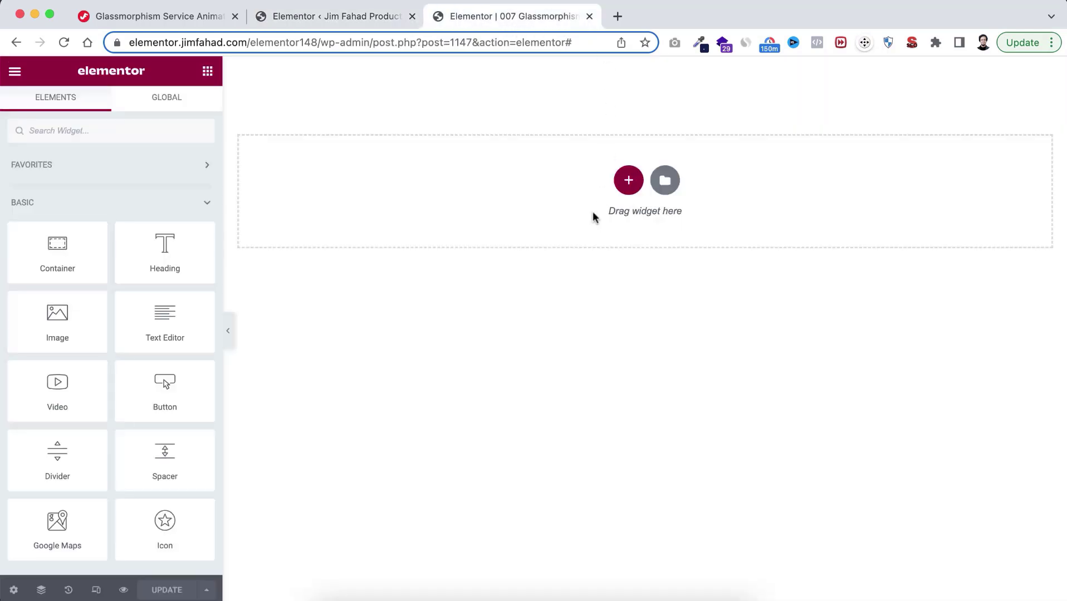
left_click(628, 181)
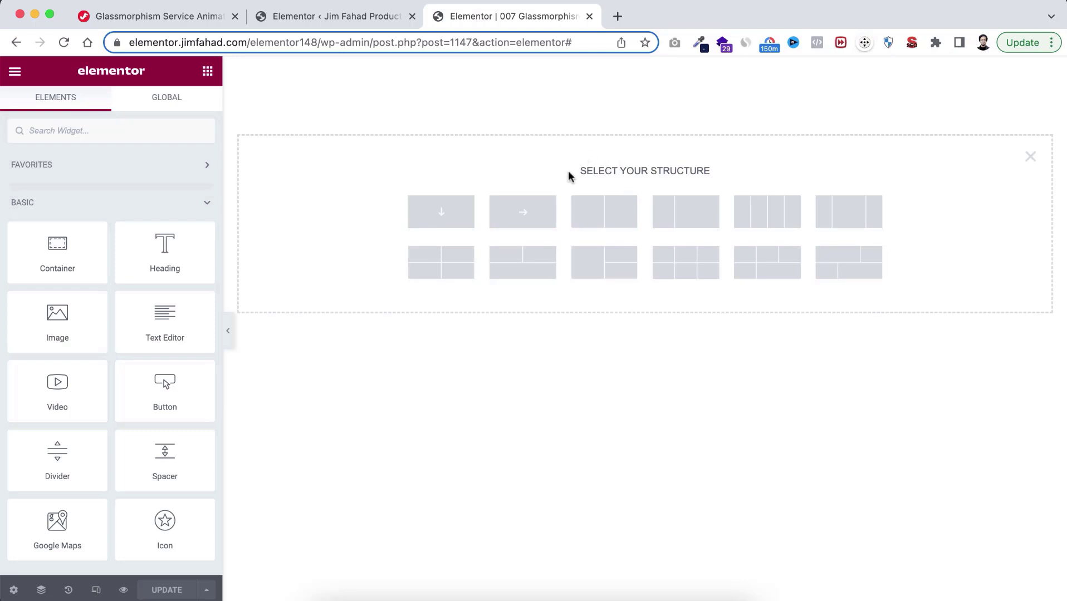
left_click(613, 211)
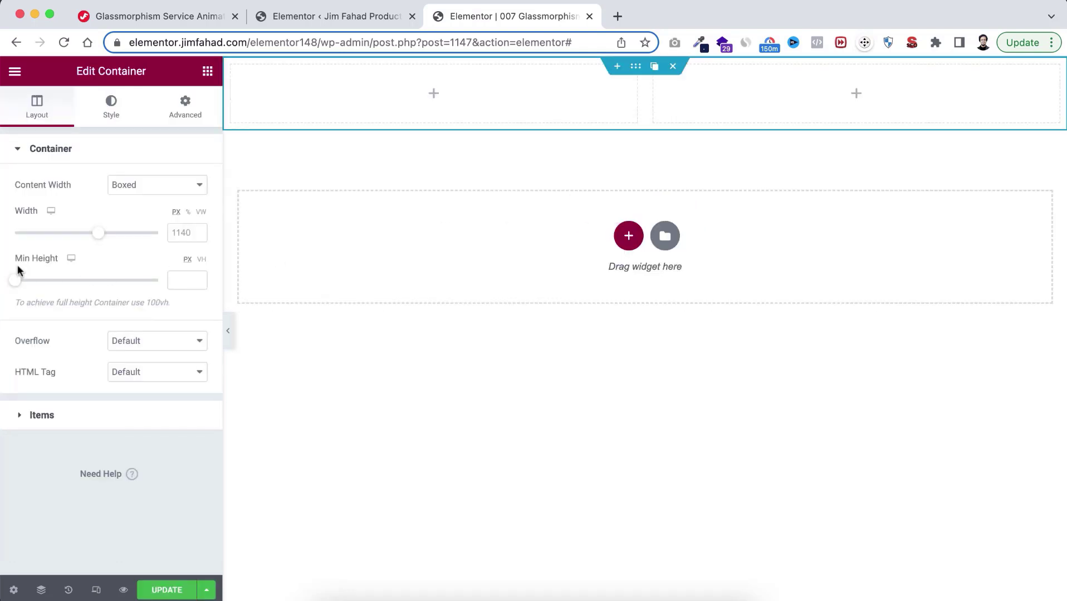
left_click(202, 261)
left_click_drag(16, 280, 182, 282)
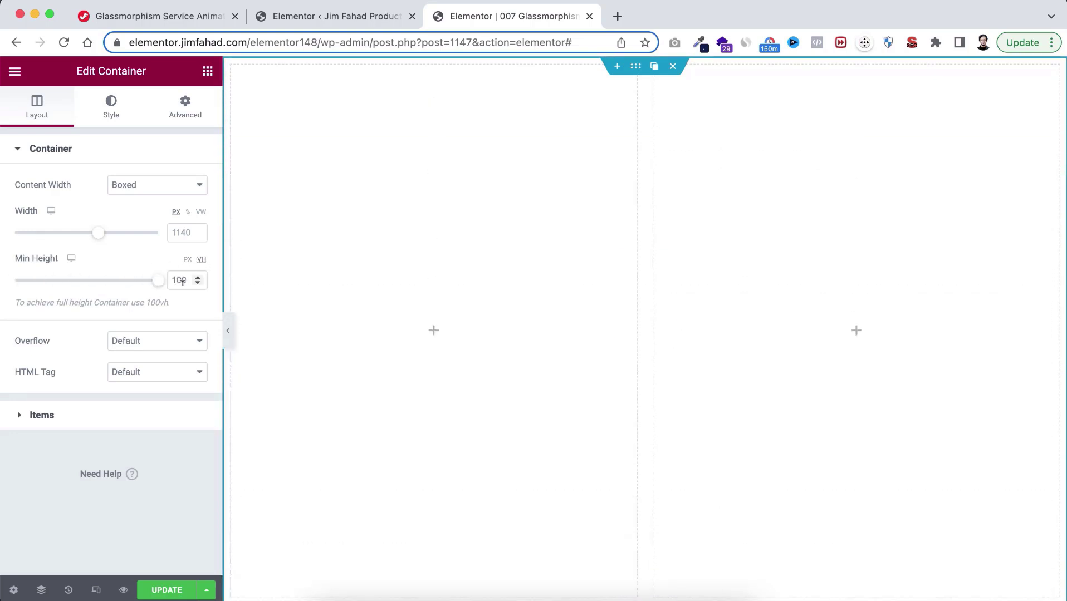
- Center the outer container's items with Align Items and Justify Content, and enable wrapping
left_click(75, 418)
left_click(158, 254)
left_click(68, 303)
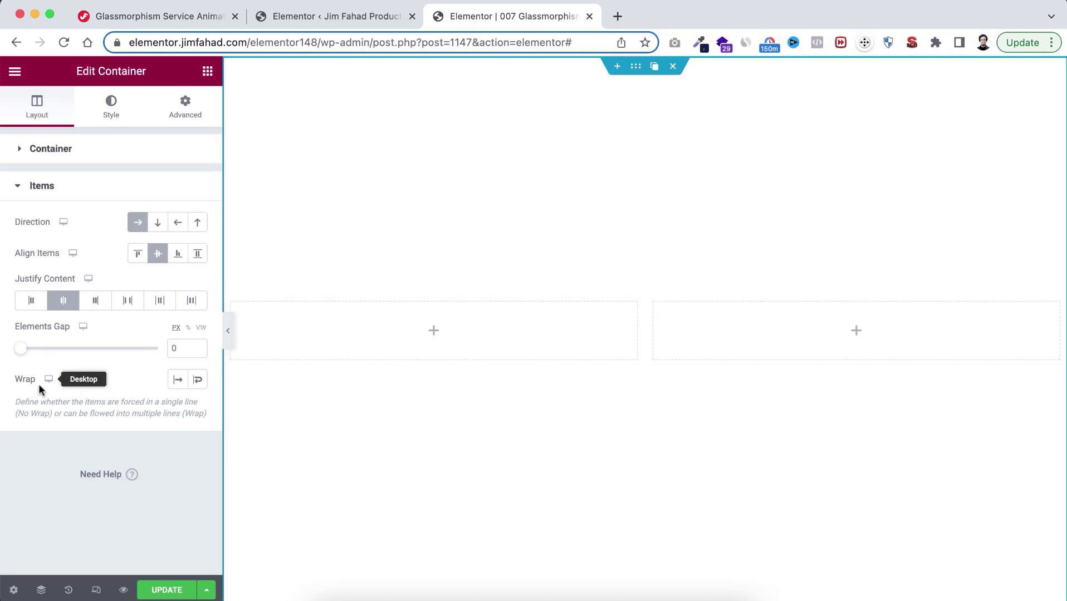
left_click(200, 381)
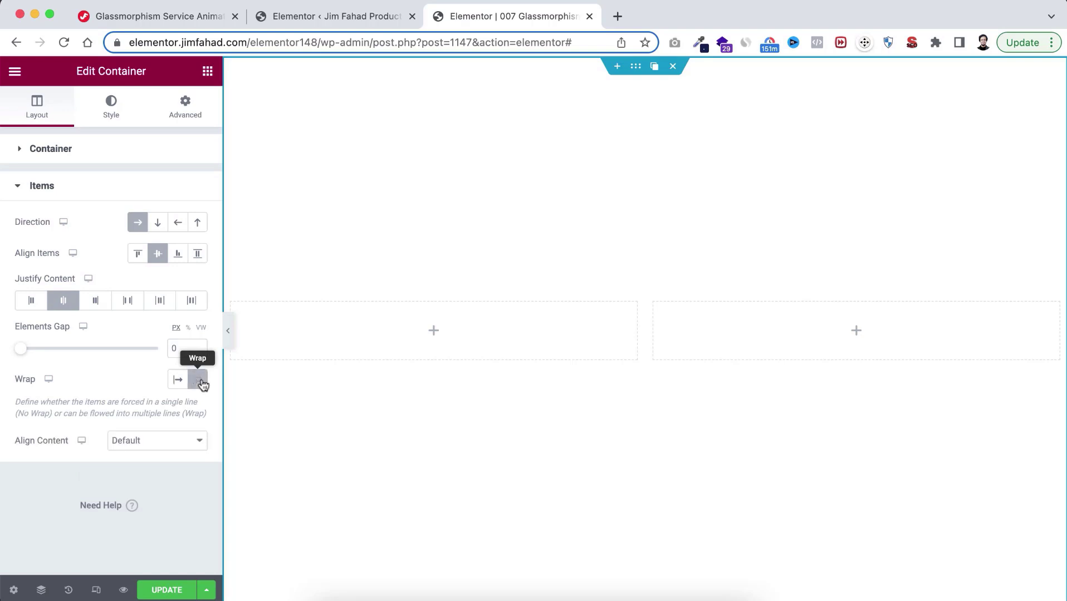
- Give the outer container a gradient background with #b8ff28 as its first color
left_click(110, 118)
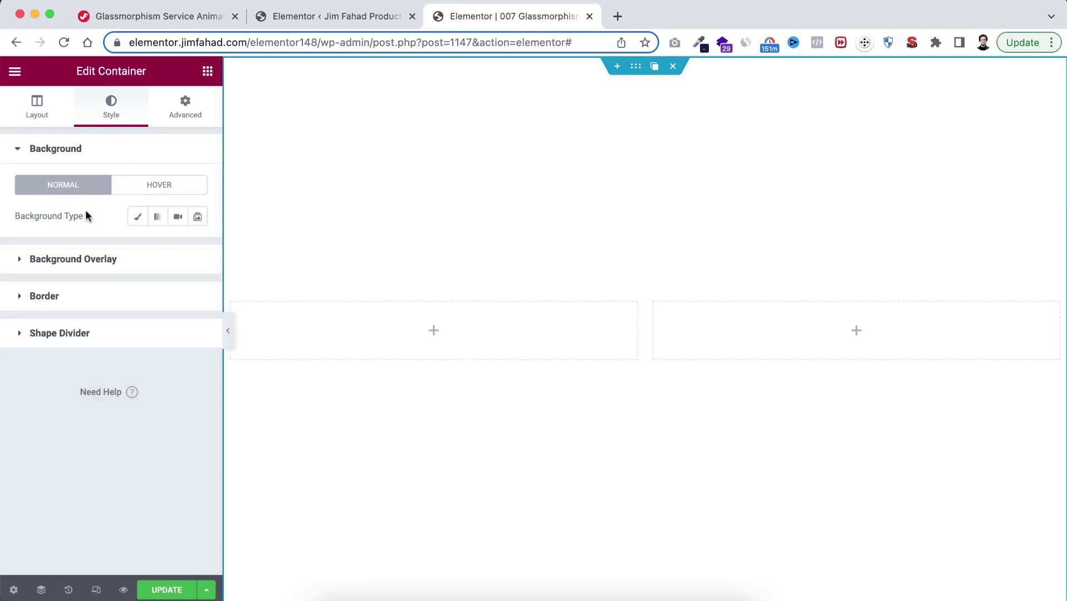
left_click(159, 217)
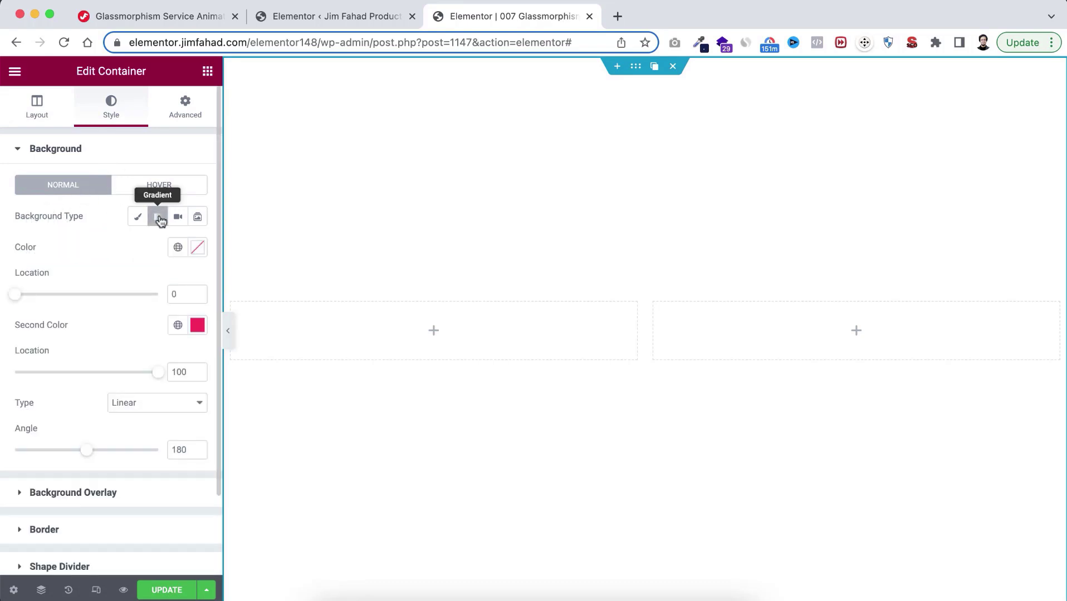
left_click(199, 249)
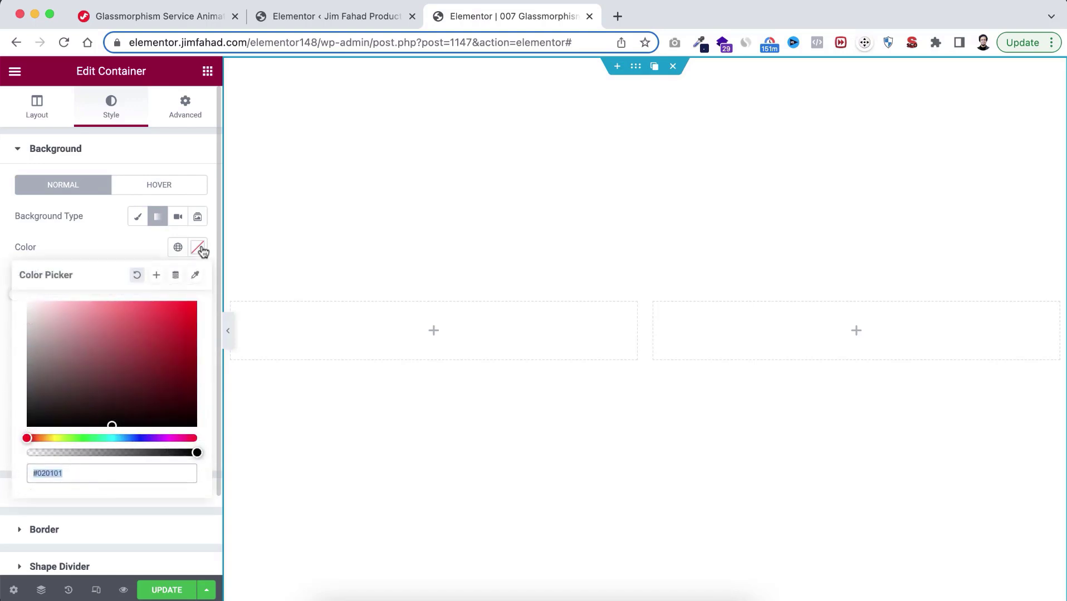
type("#")
type("b8ff")
type("29")
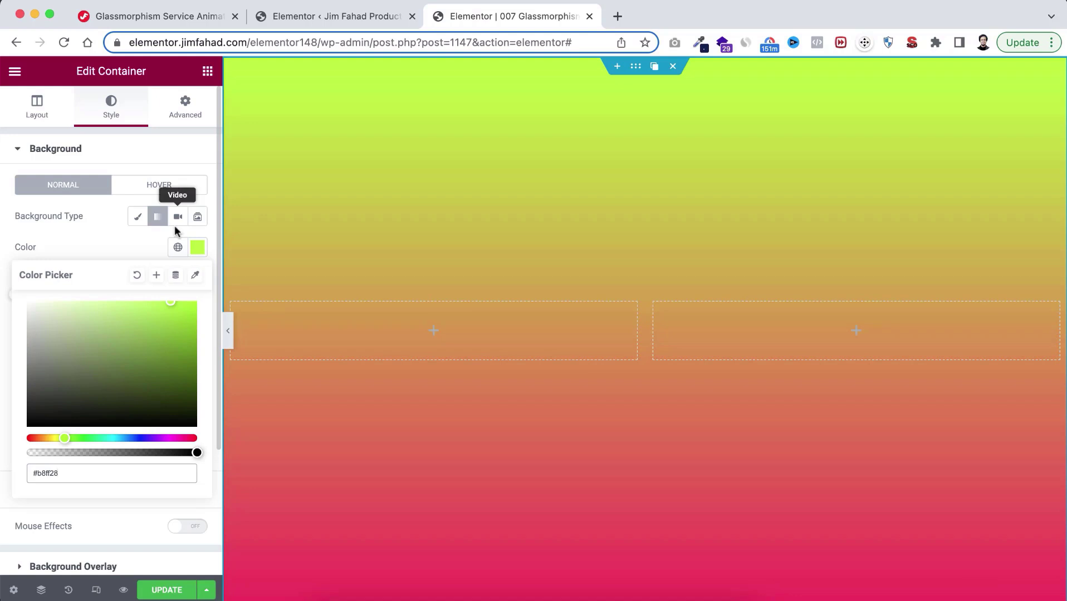
left_click(138, 247)
- Set the gradient's second color to #2ea8ff
left_click(198, 326)
type("#2e")
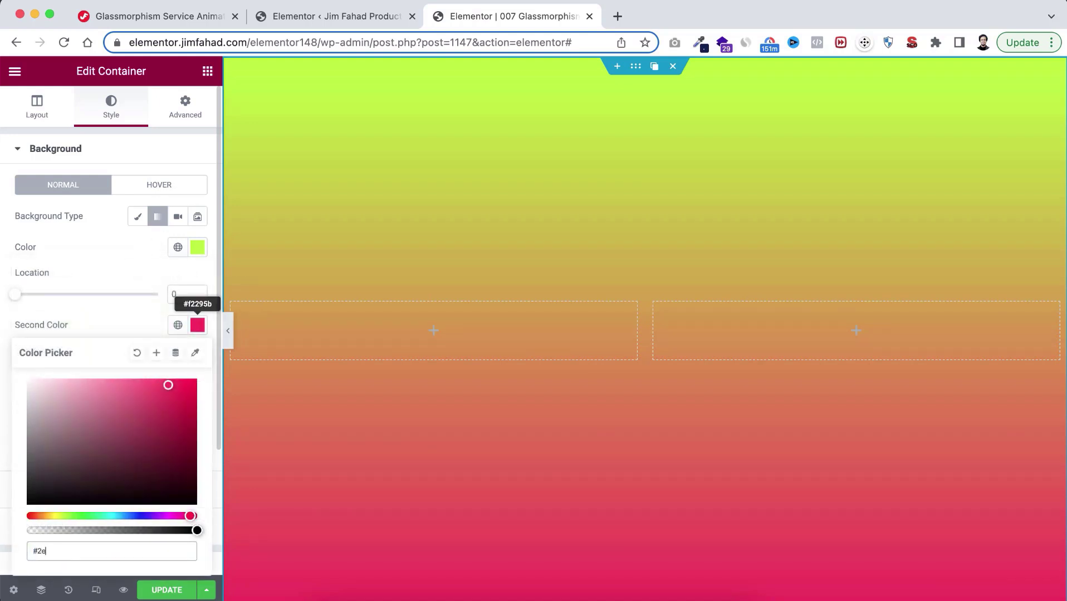
type("a8ff")
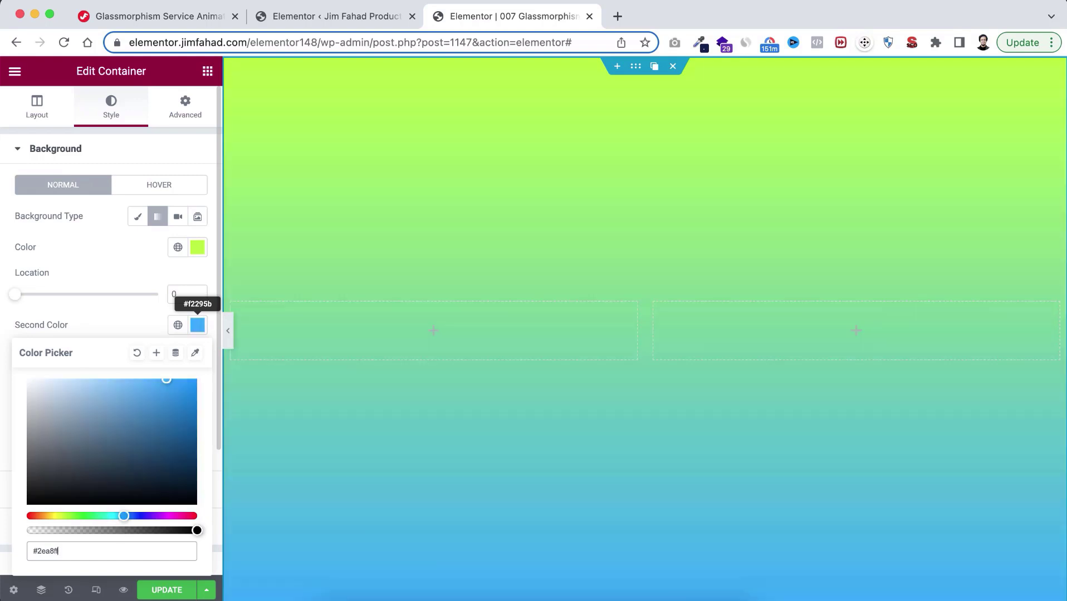
left_click(123, 309)
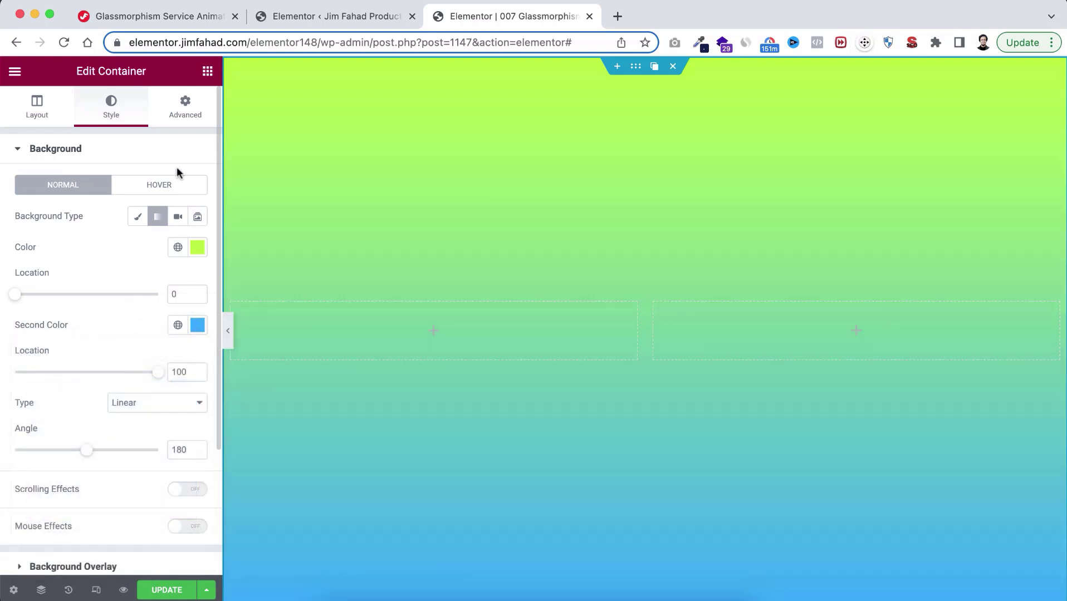
- Unlink the outer container's padding values and set the top and bottom padding to 5%
left_click(183, 108)
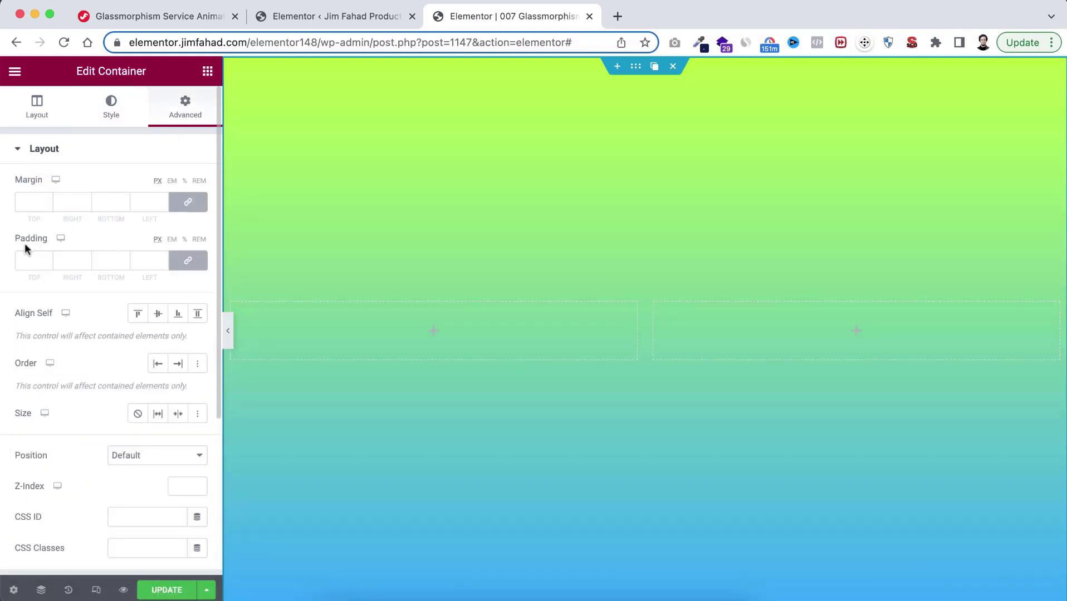
left_click(188, 260)
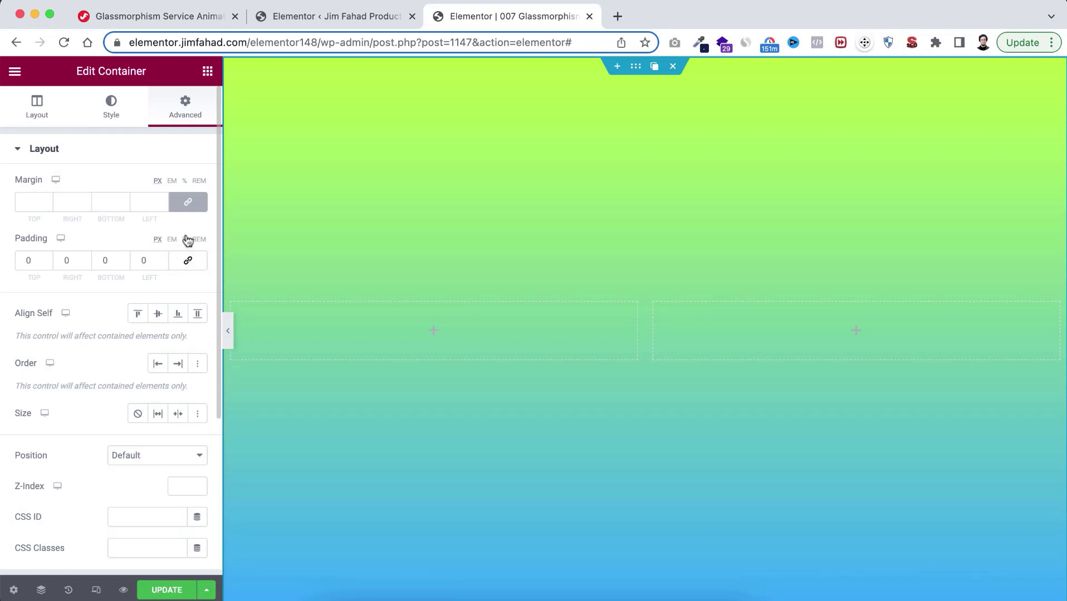
left_click(186, 240)
left_click(32, 260)
type("5")
double_click(98, 259)
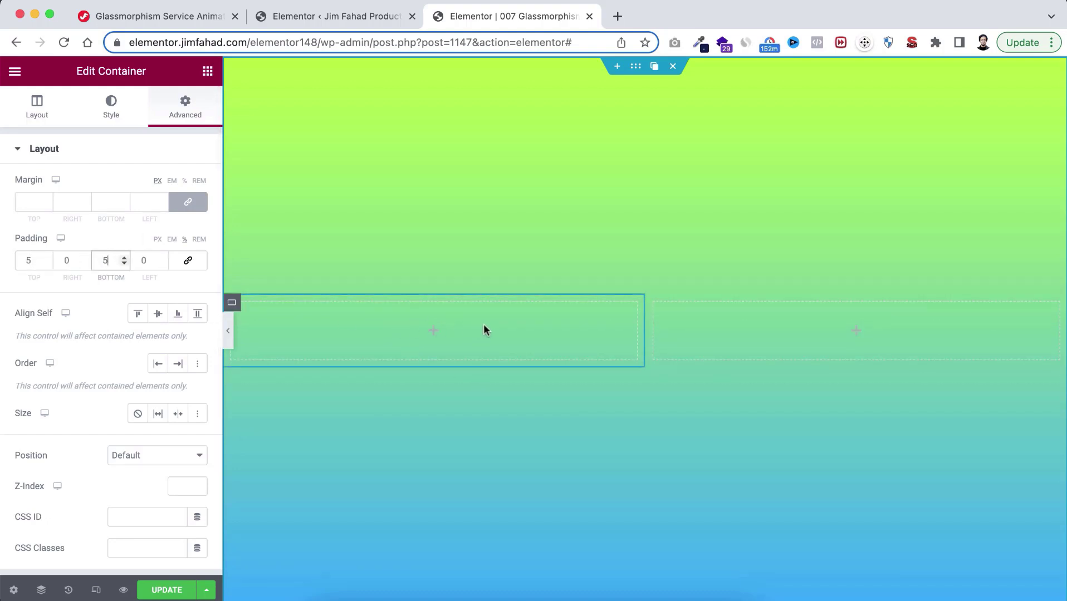
- Delete the second inner container and set the remaining inner container's width to 42%
mouse_move(654, 304)
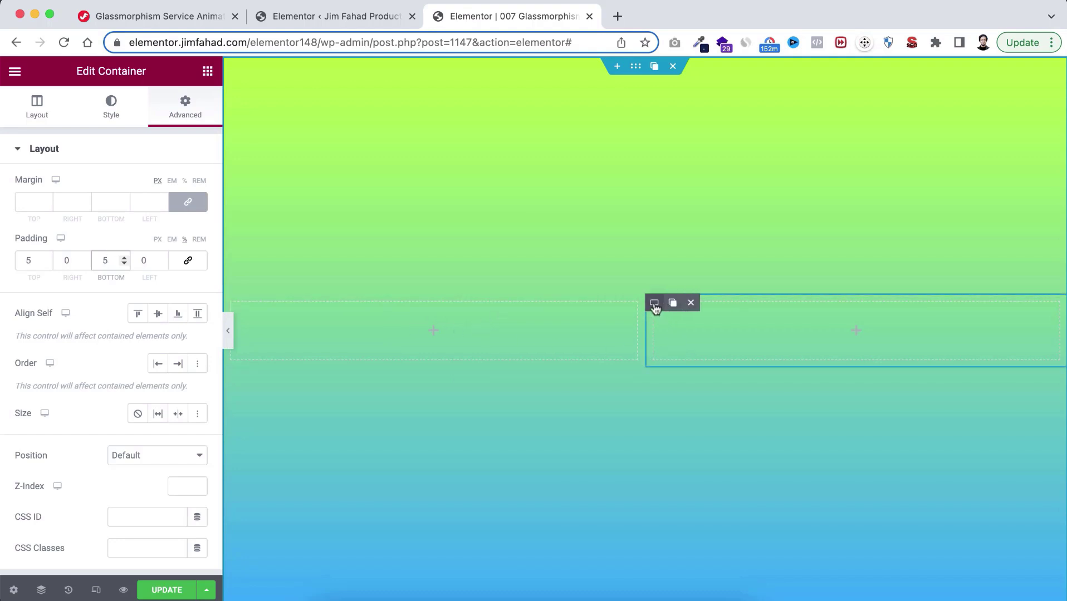
left_click(692, 303)
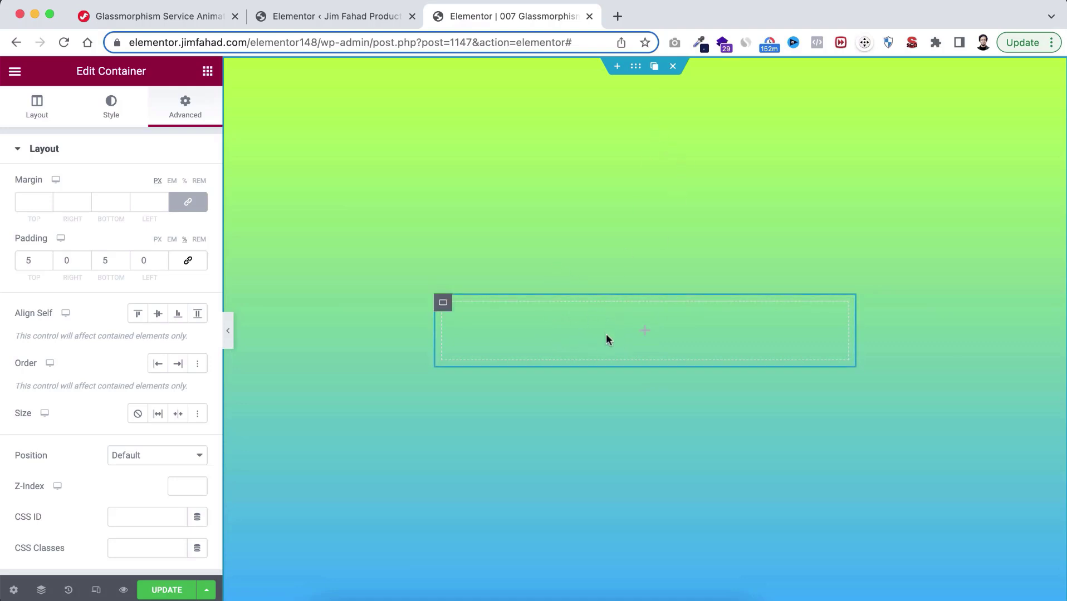
left_click(444, 304)
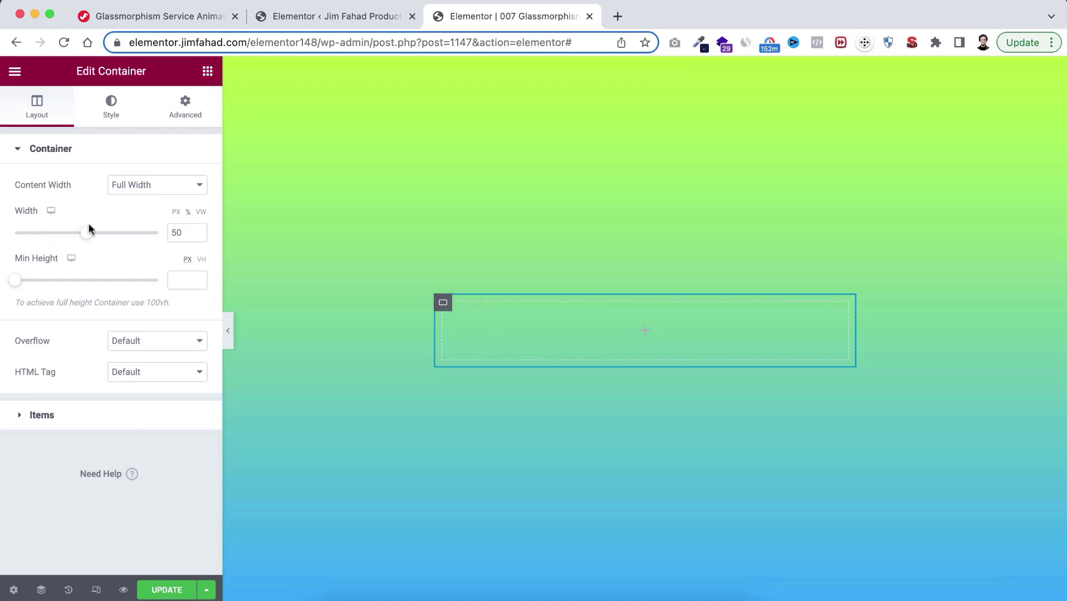
left_click_drag(182, 231, 162, 233)
type("42")
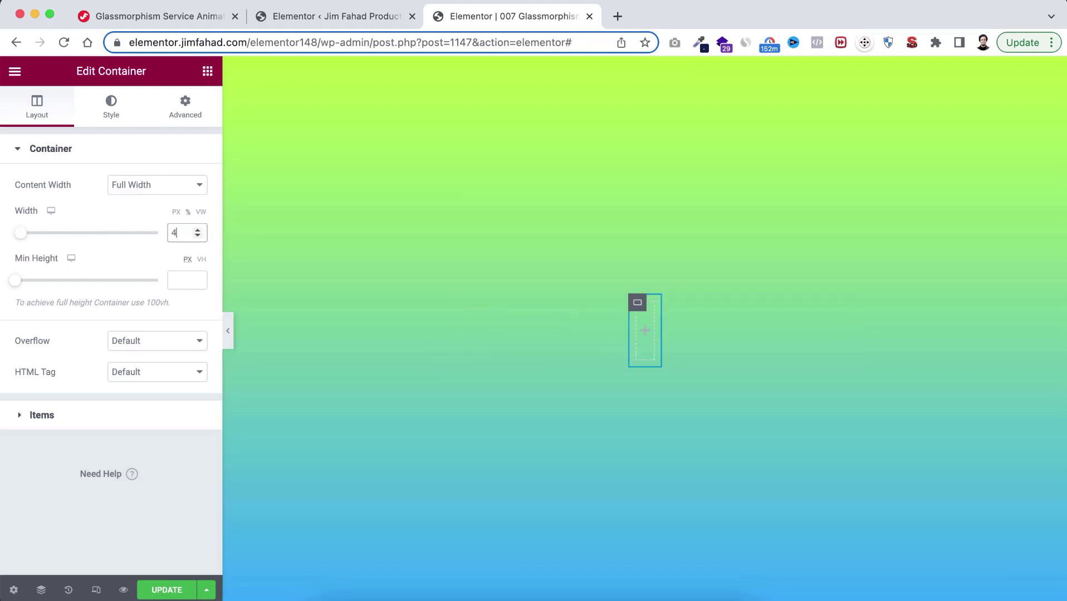
- Give the inner container a classic background in white
left_click(111, 105)
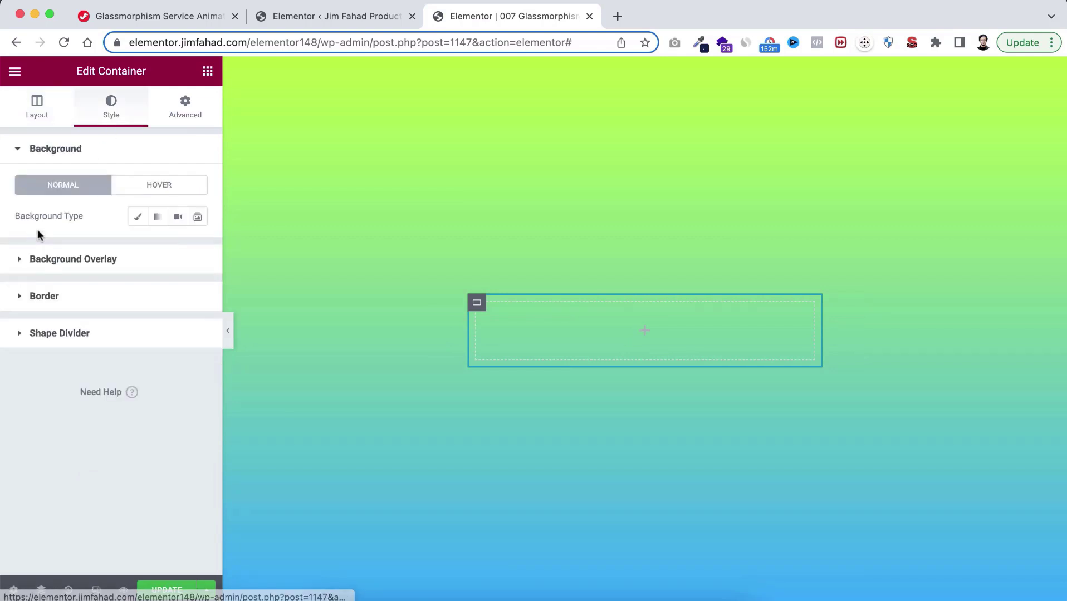
left_click(139, 217)
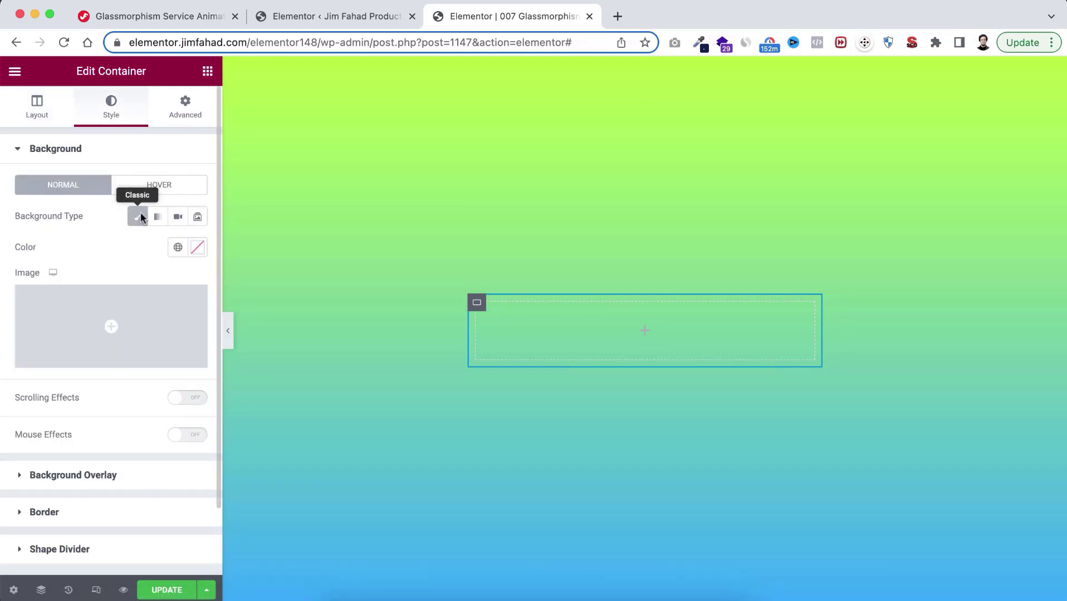
left_click(197, 247)
left_click_drag(55, 317, 19, 295)
left_click(89, 245)
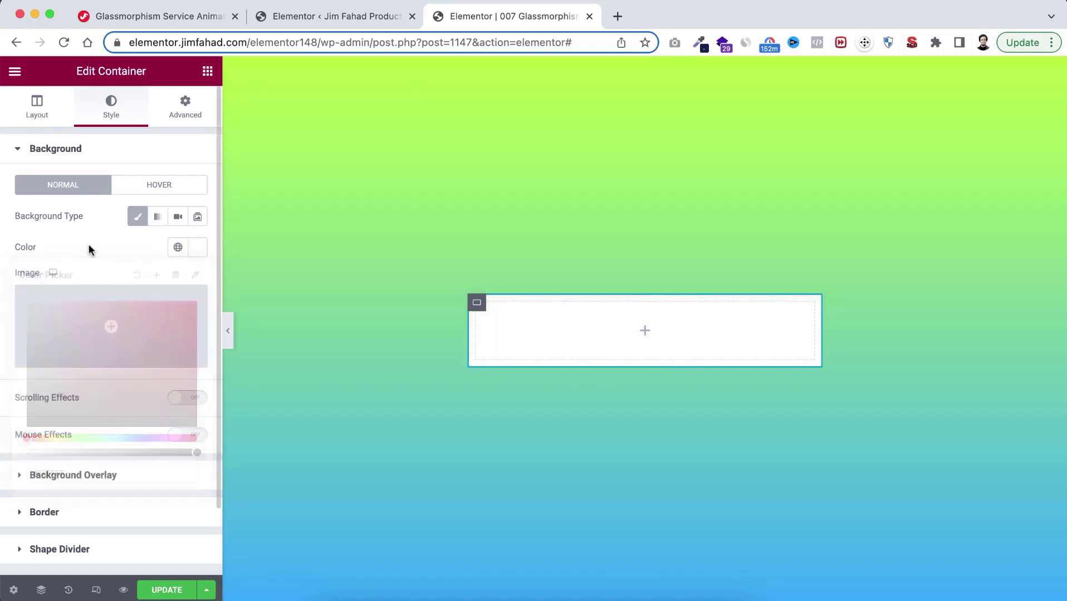
- Set the inner container's border radius to 20 px on all corners
scroll(89, 445, "down", 1)
scroll(94, 467, "down", 3)
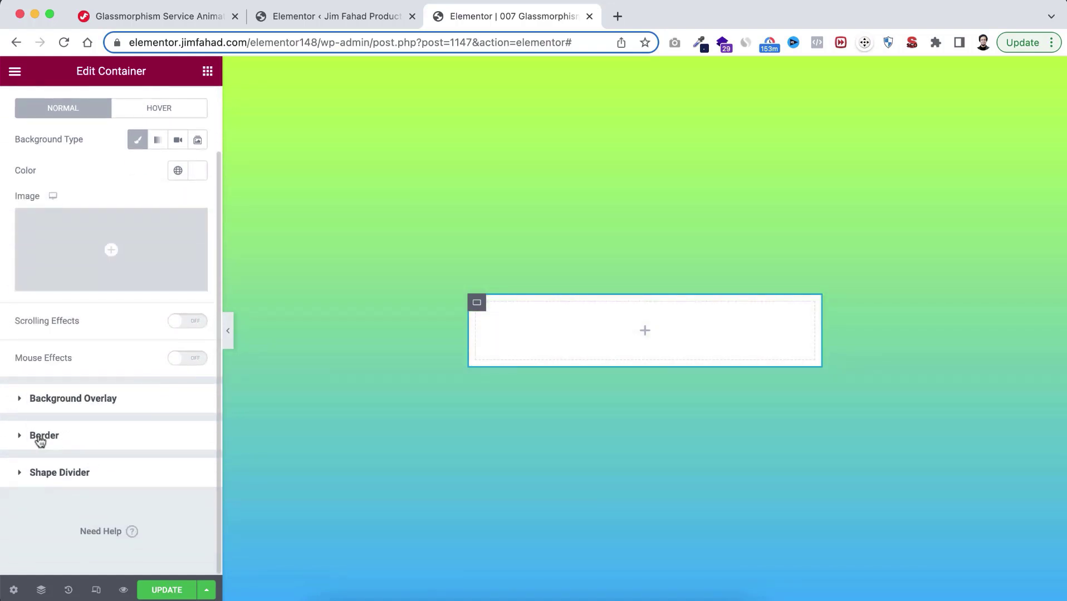
left_click(64, 439)
left_click(29, 336)
type("20")
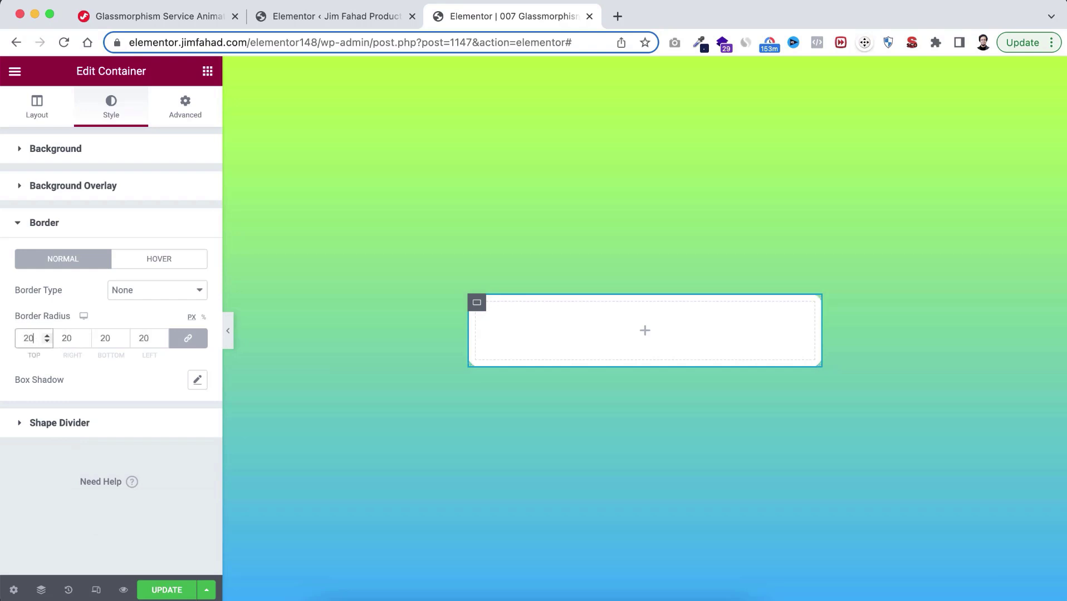
- Add a box shadow to the inner container with a blur of 40 and a spread of -10
left_click(198, 381)
scroll(134, 430, "down", 2)
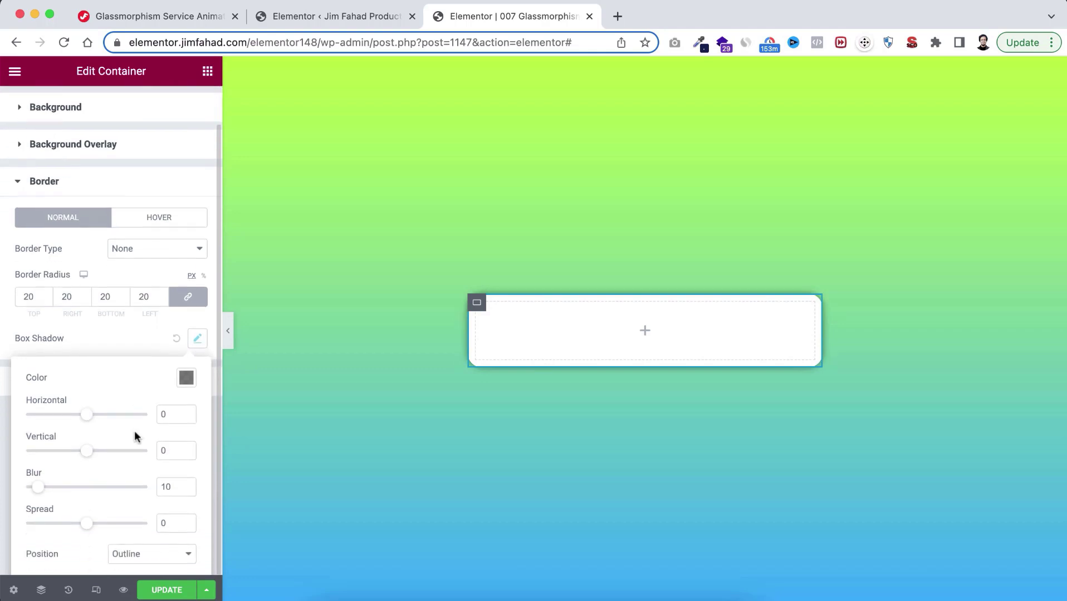
left_click(162, 486)
type("4")
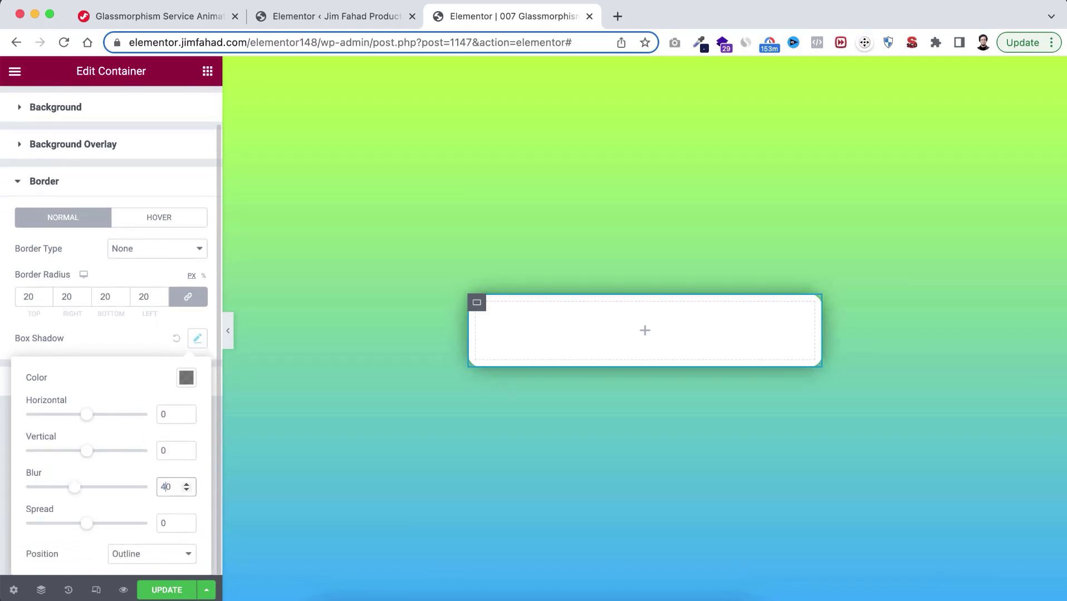
left_click(168, 522)
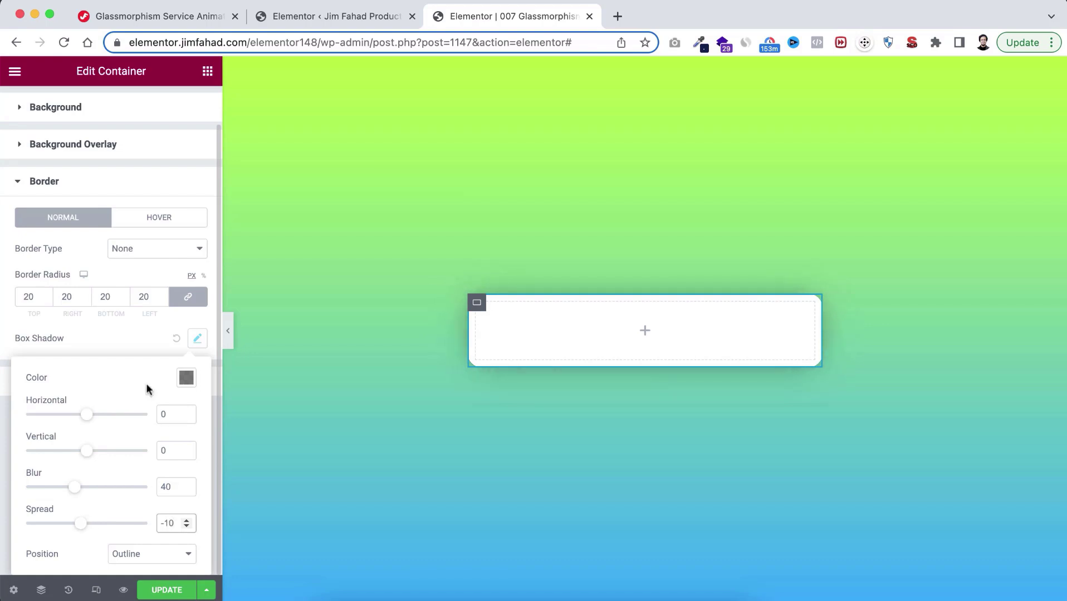
left_click(125, 344)
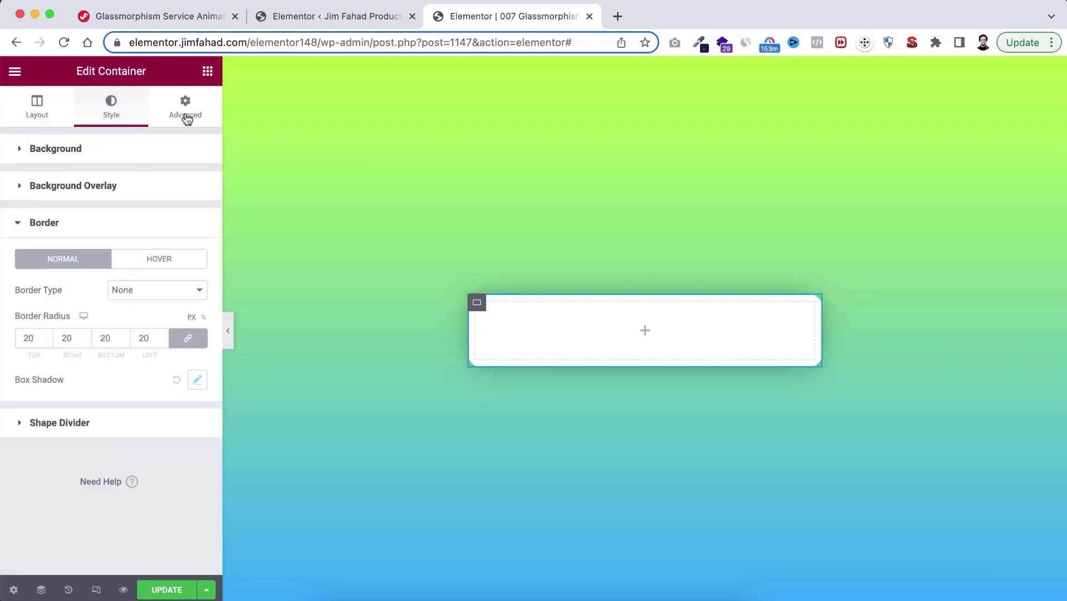
- Unlink the inner container's margins and set the right and bottom margins to 50 px each
left_click(186, 112)
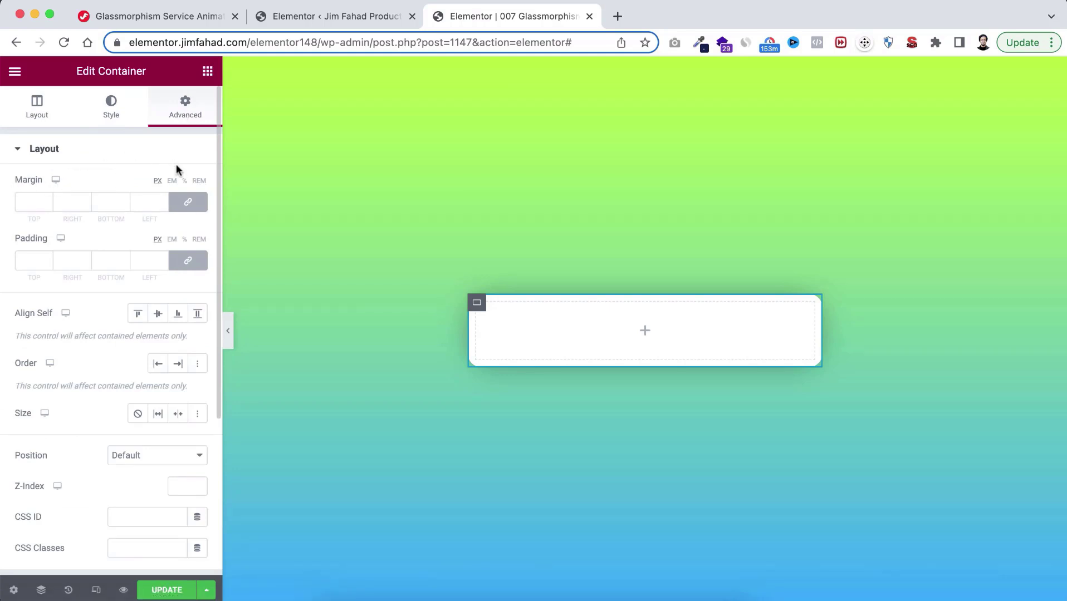
left_click(188, 201)
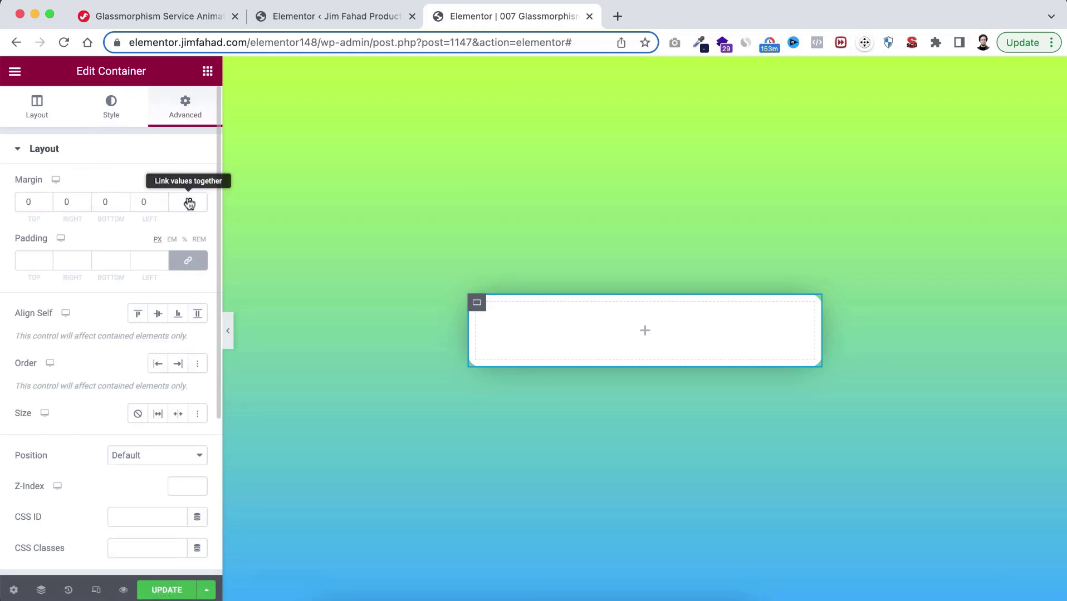
left_click(64, 201)
type("5")
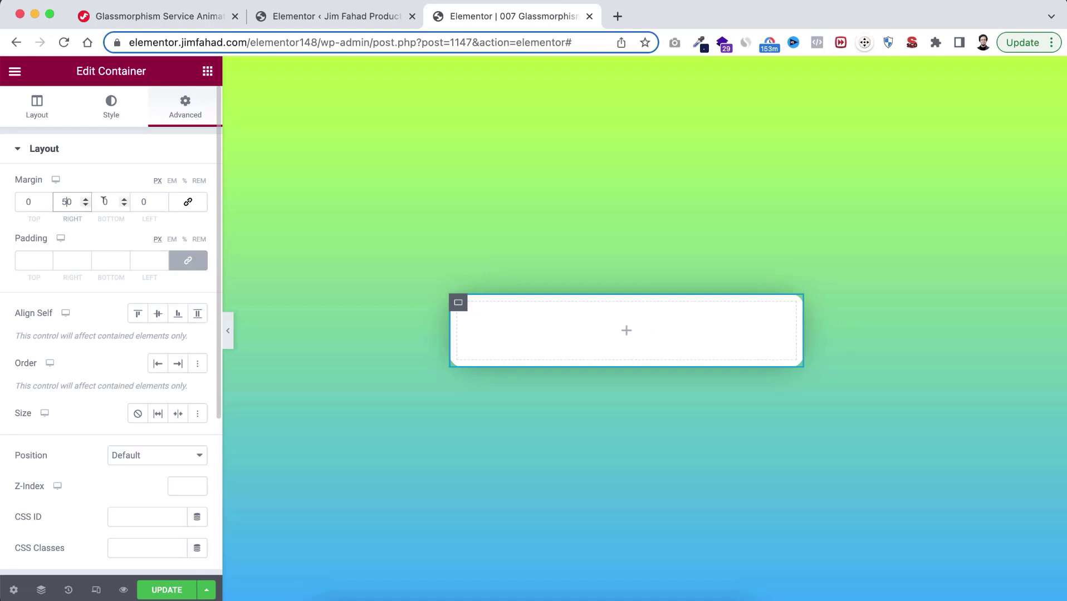
left_click(101, 200)
type("5")
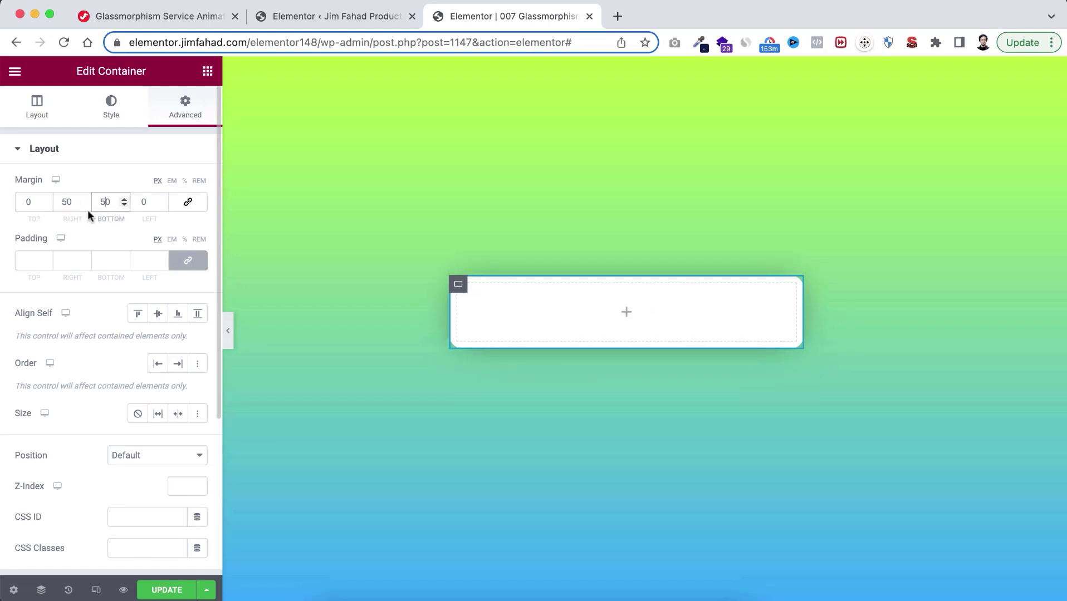
- Unlink the inner container's padding and set it to 50 px top, 20 px right, 50 px bottom and 95 px left
left_click(188, 260)
left_click(24, 260)
type("50")
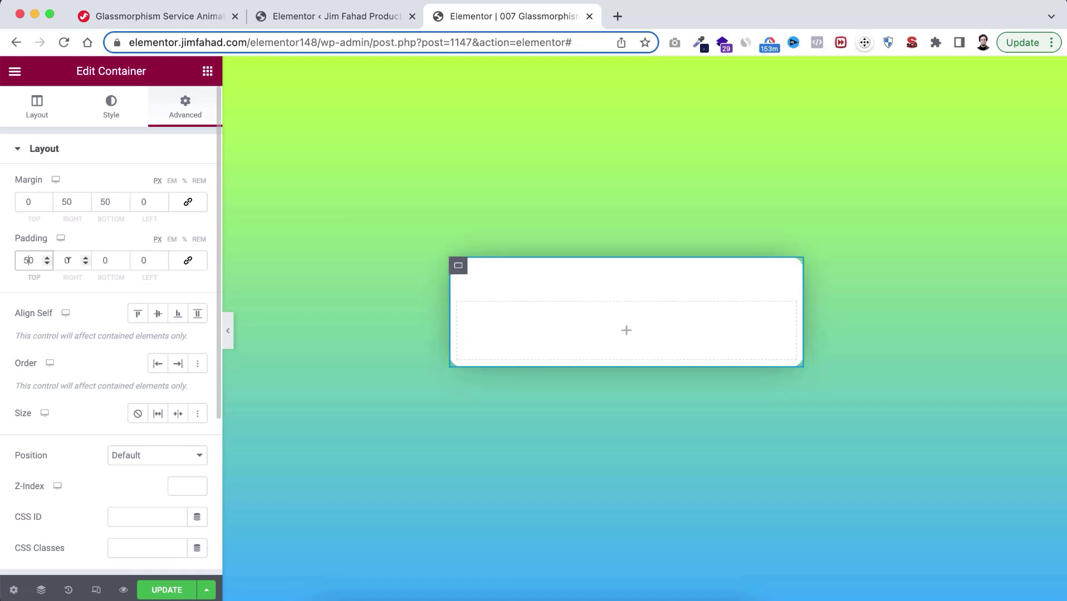
left_click(103, 260)
type("5")
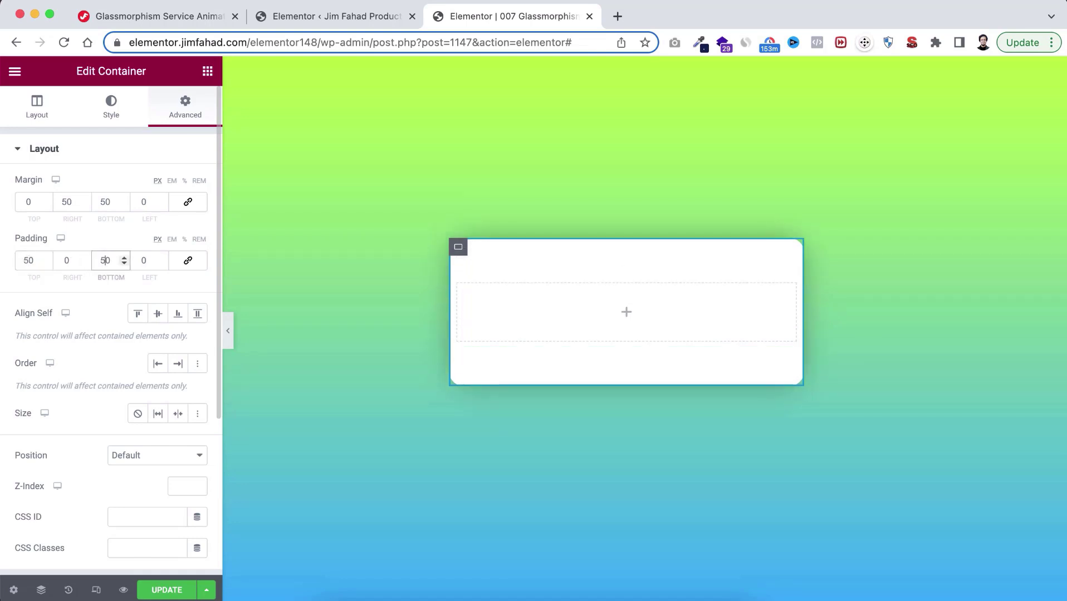
left_click(63, 260)
type("2")
left_click(143, 260)
type("95")
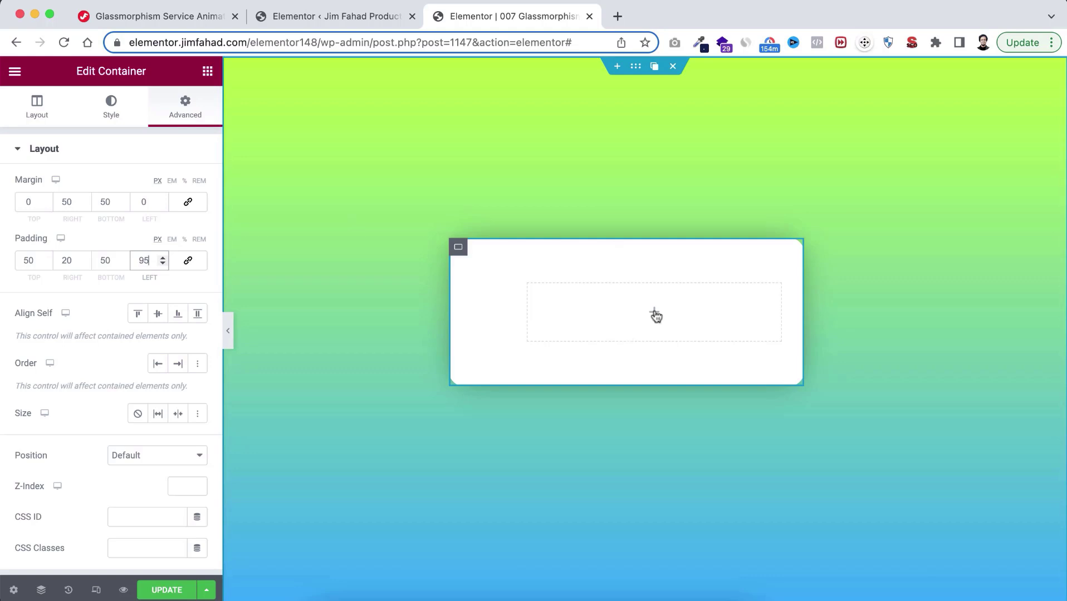
- Add a Heading widget inside the white inner container and change its text to "Design"
left_click(655, 313)
left_click_drag(161, 254, 679, 312)
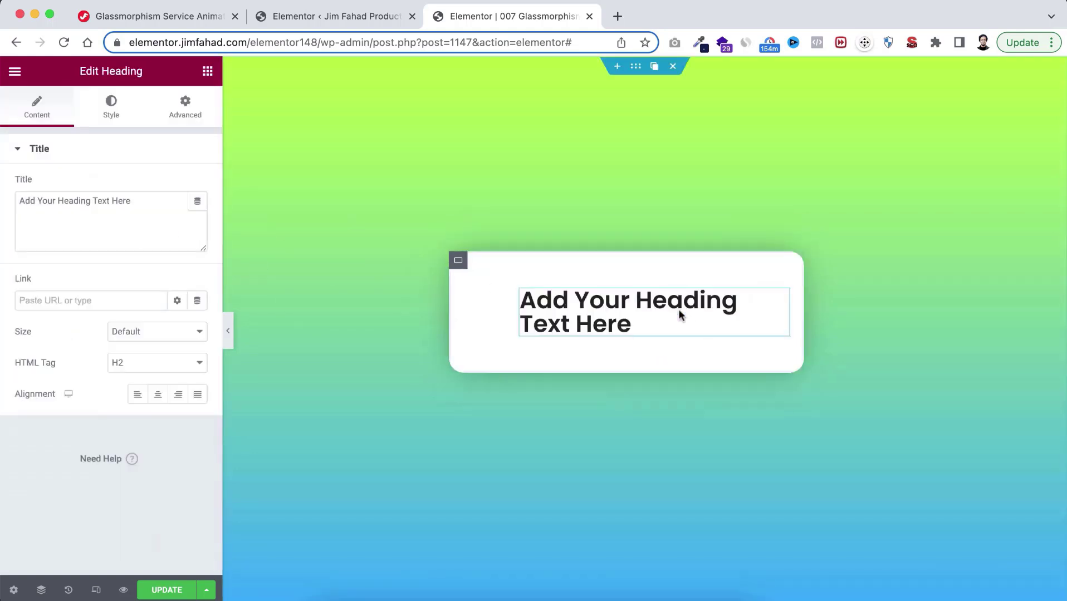
triple_click(624, 304)
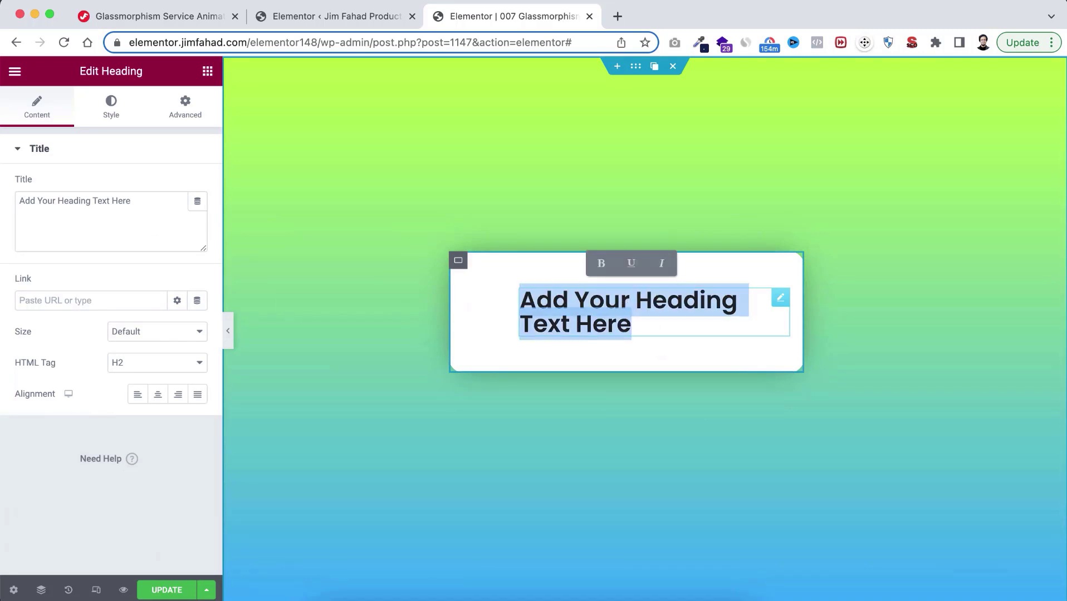
type("Design")
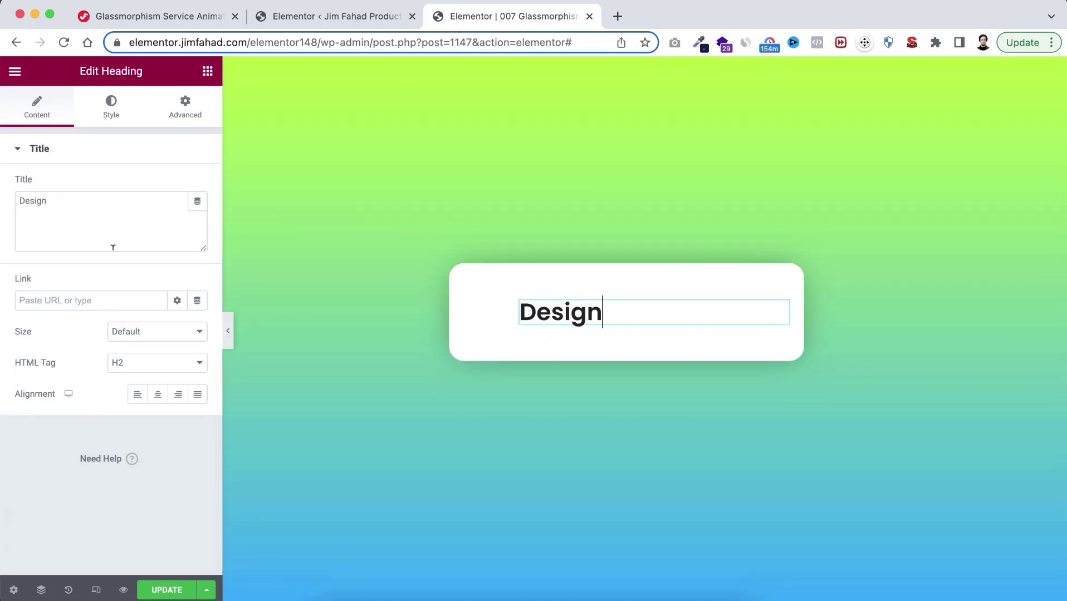
- Set the Design heading's text color to #ff0057
left_click(111, 108)
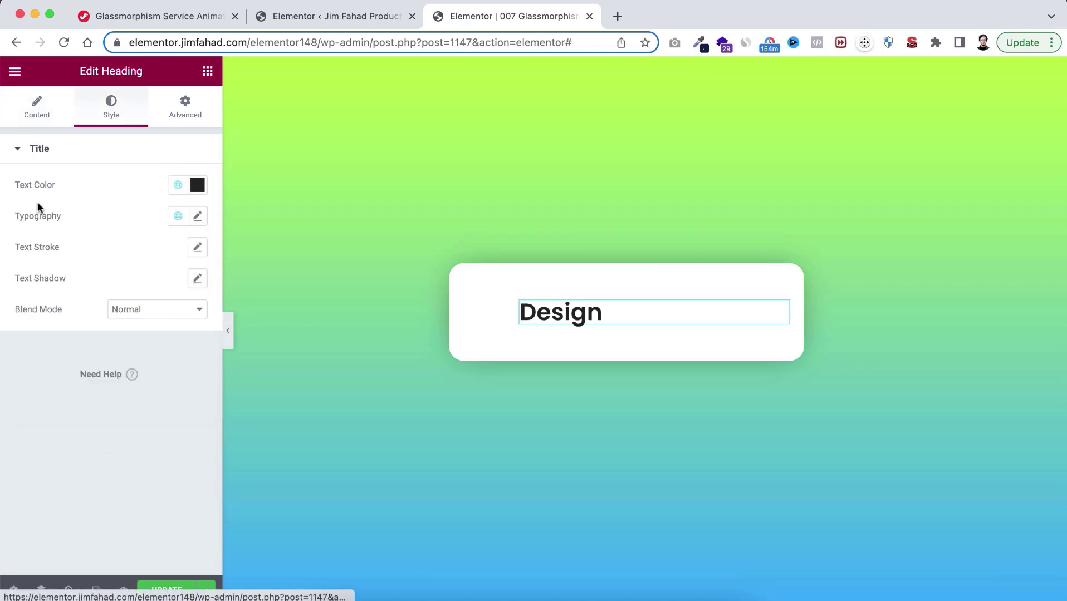
left_click(198, 185)
type("#ff0057")
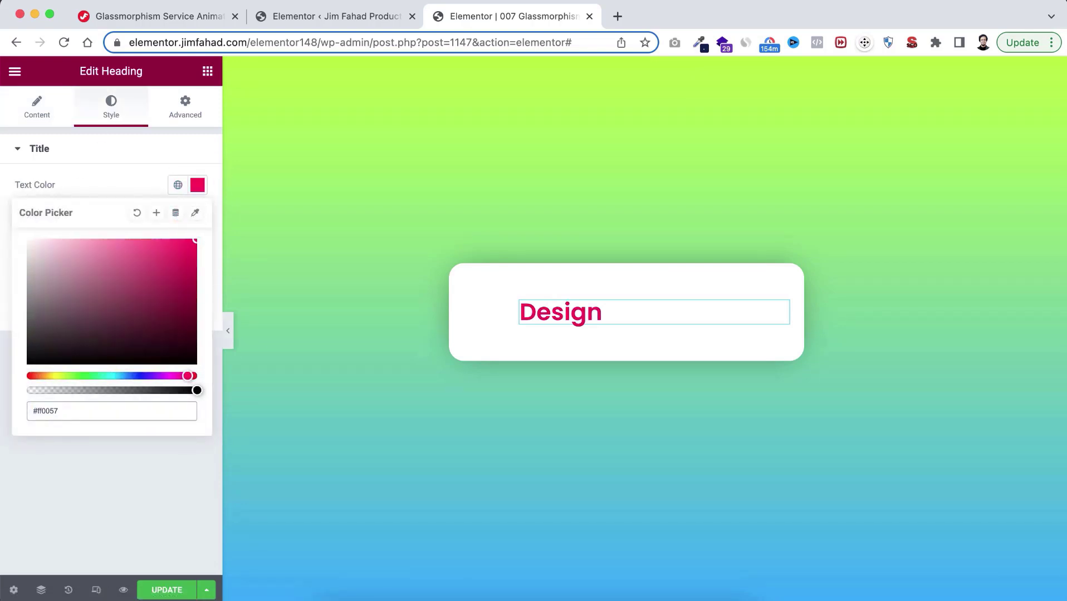
left_click(121, 186)
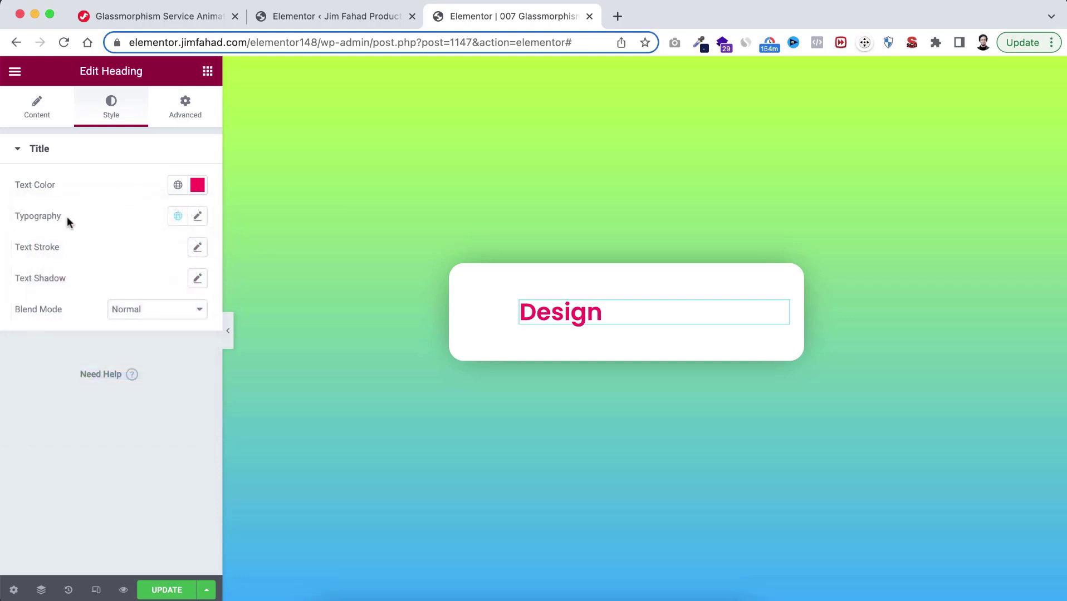
- Set the Design heading's typography to a size of 24 px and a weight of 700
left_click(200, 221)
left_click(163, 332)
type("28")
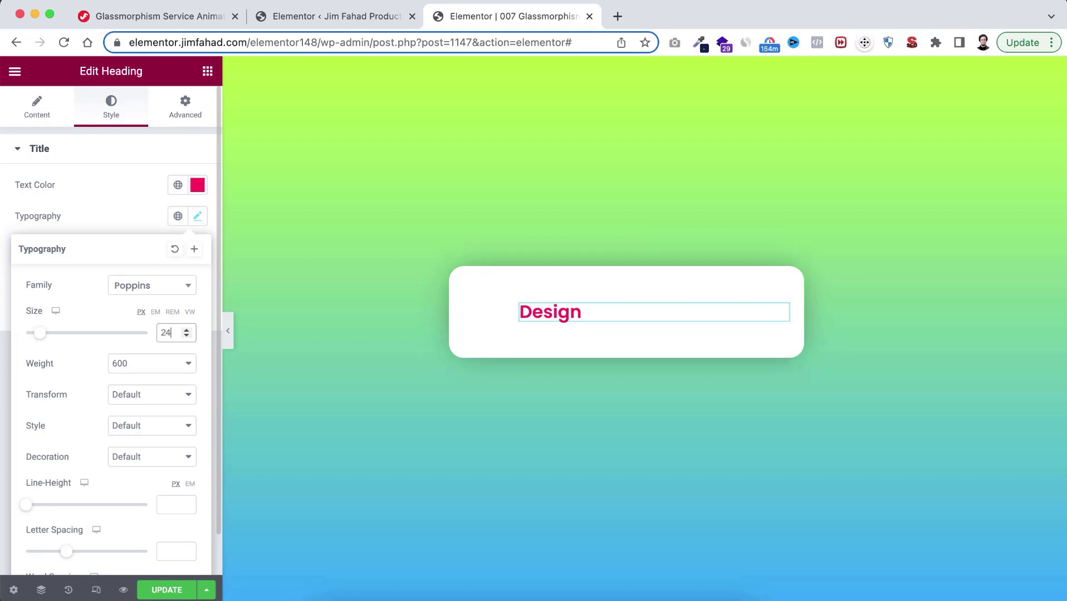
left_click(134, 368)
left_click(135, 377)
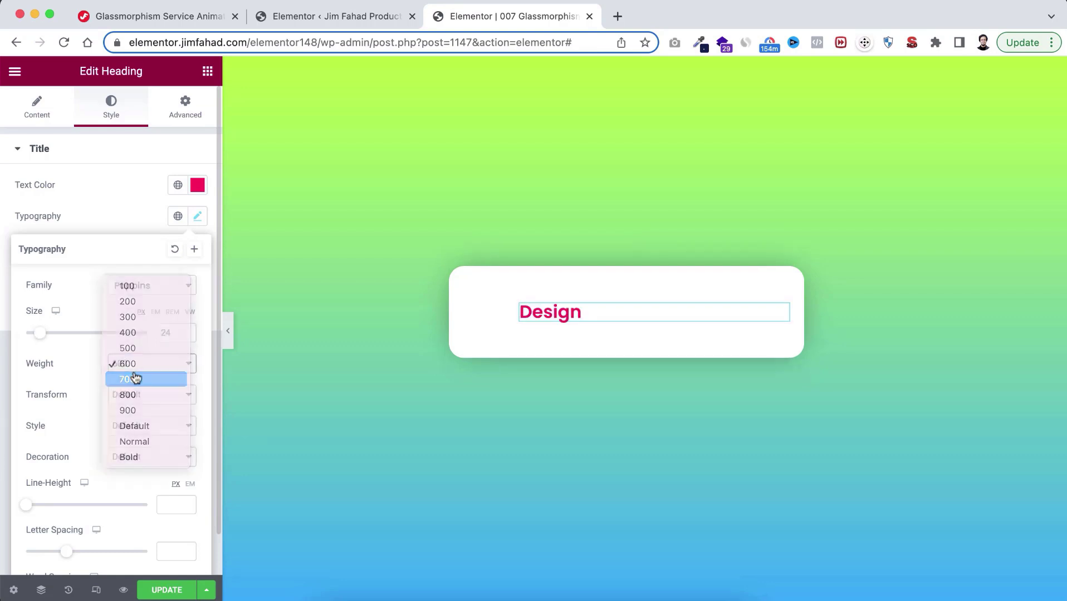
left_click(115, 216)
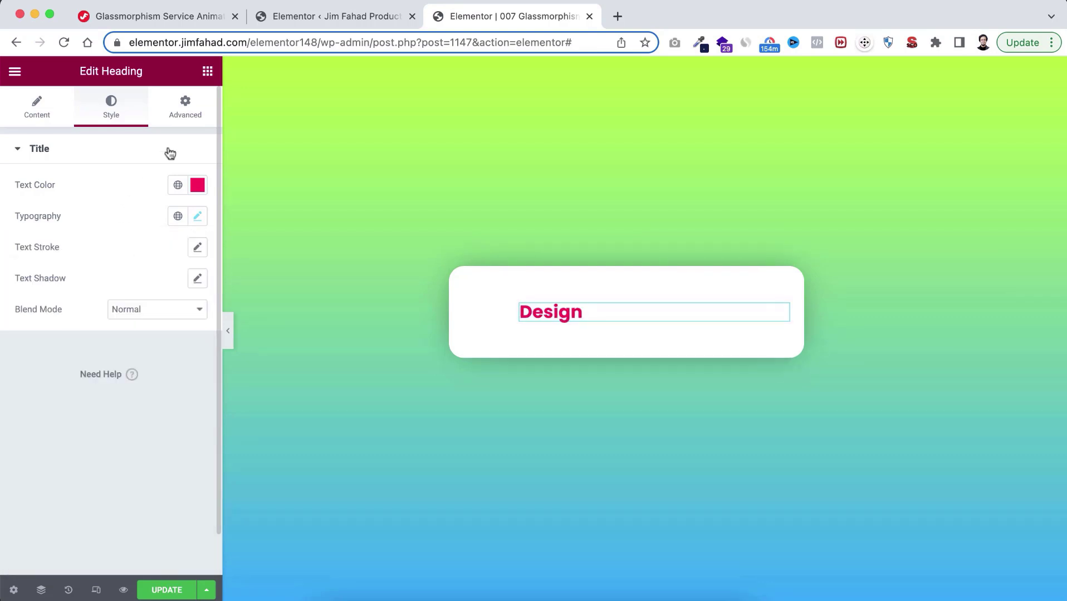
- Unlink the Design heading's margins and set its bottom margin to -5 px
left_click(194, 110)
left_click(188, 201)
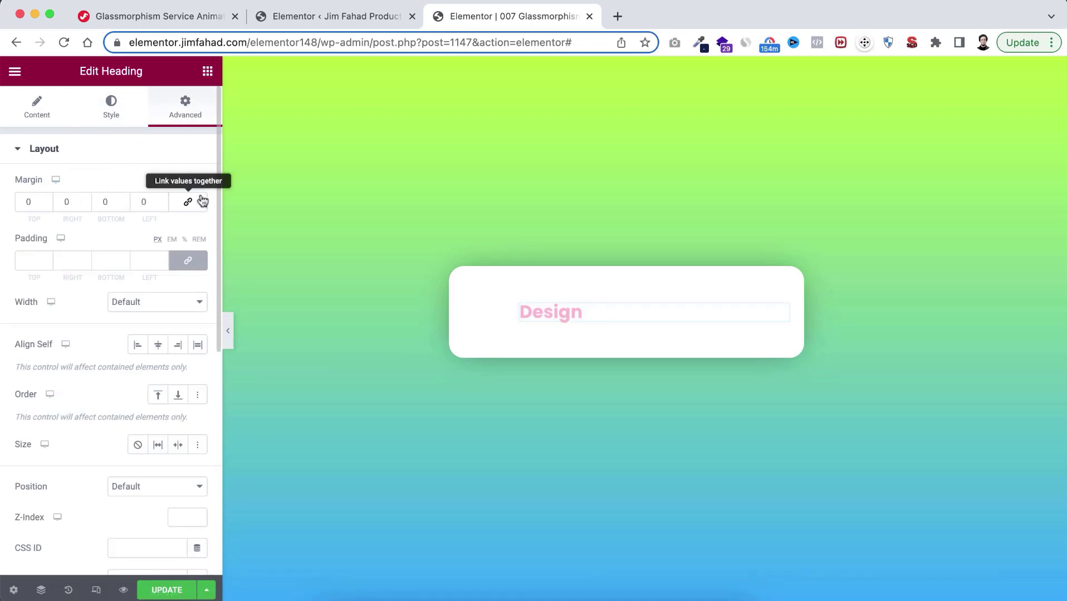
left_click(109, 201)
type("-4")
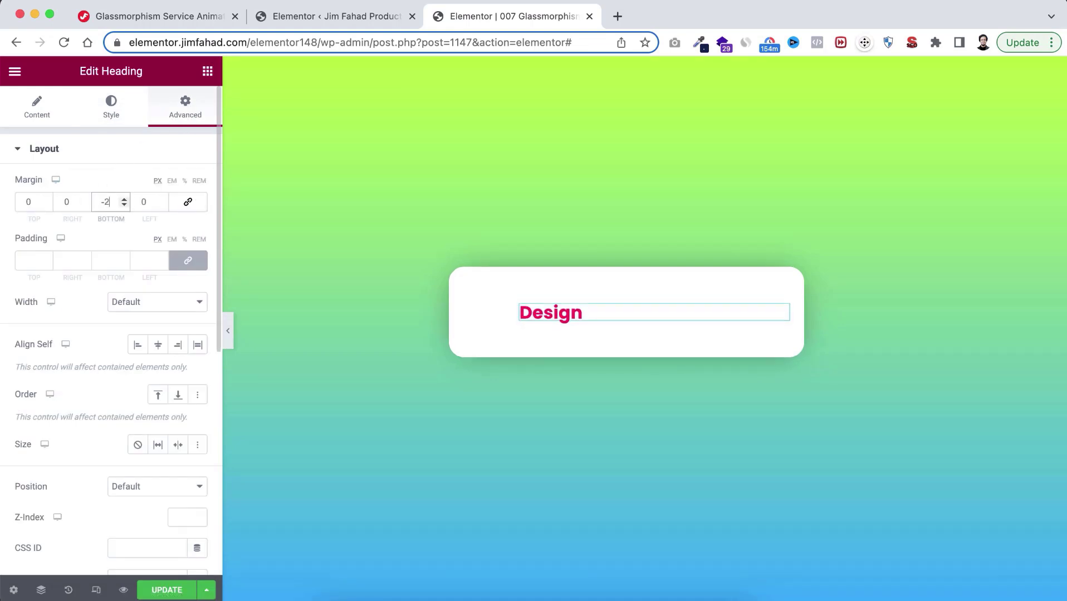
key("Down")
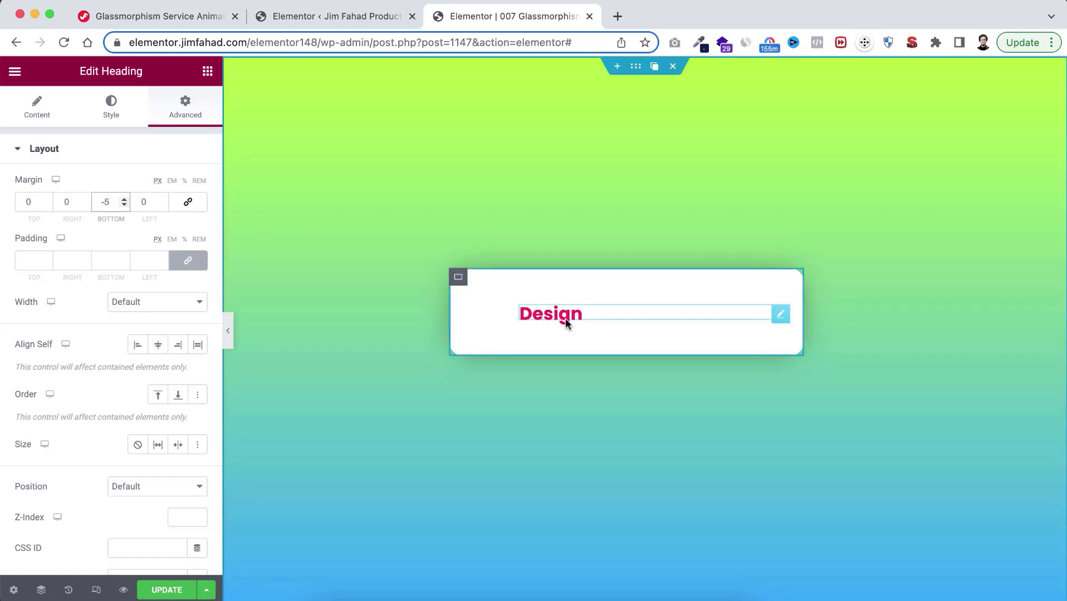
- Add a Text Editor widget below the Design heading and set its text color to black (#000000)
left_click(208, 72)
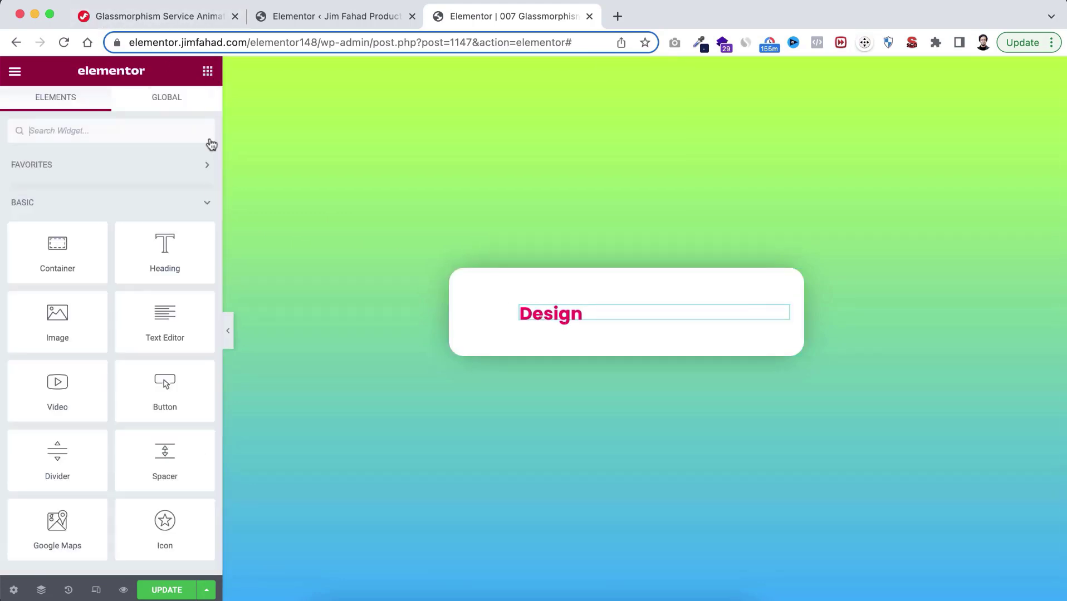
left_click_drag(156, 324, 553, 311)
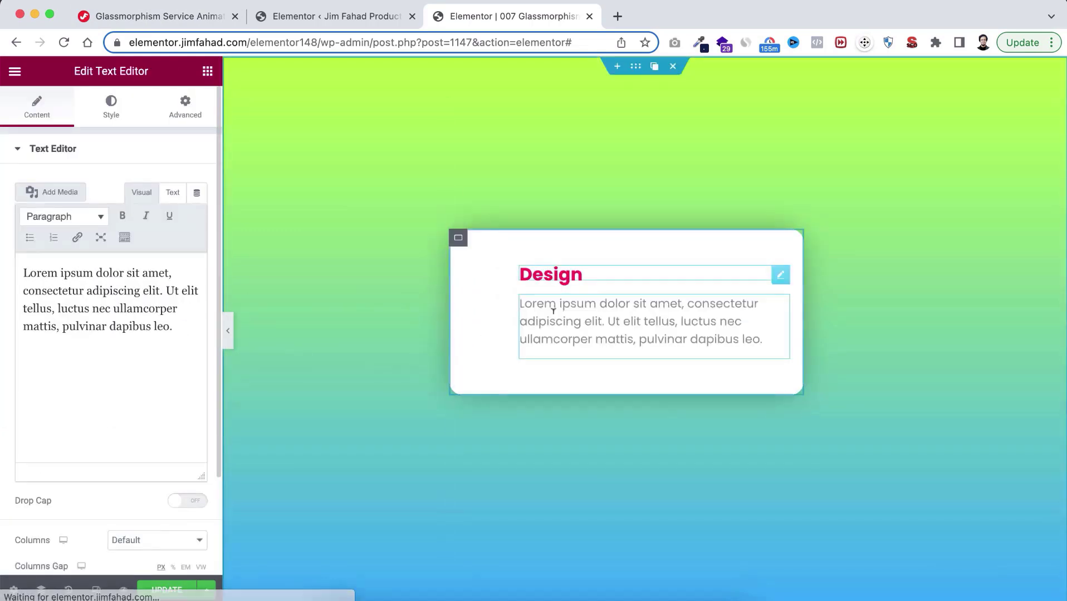
left_click(111, 105)
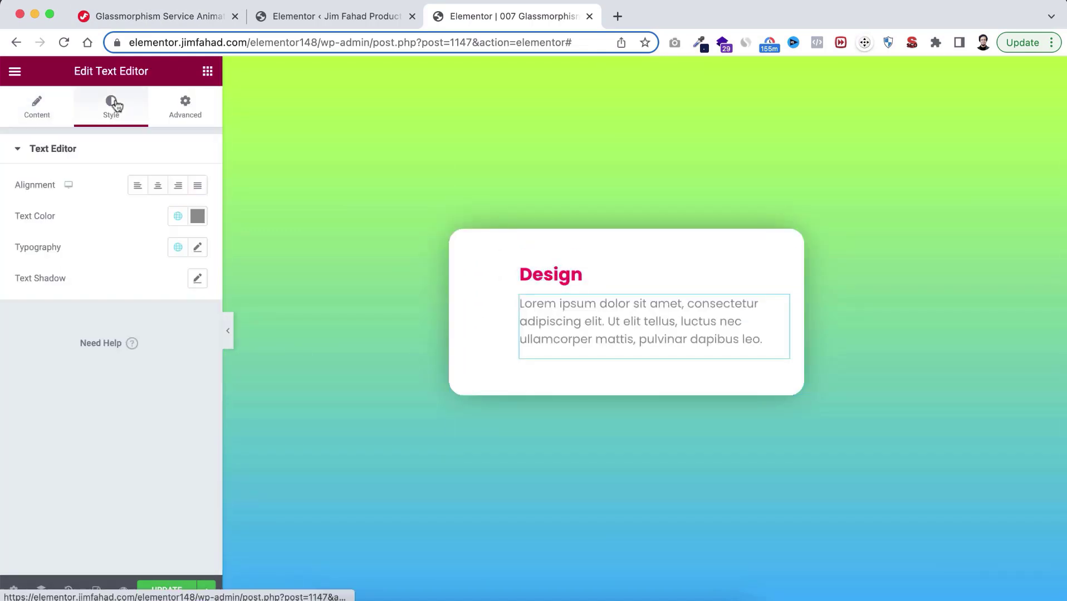
left_click(197, 217)
left_click(131, 384)
left_click_drag(132, 384, 142, 417)
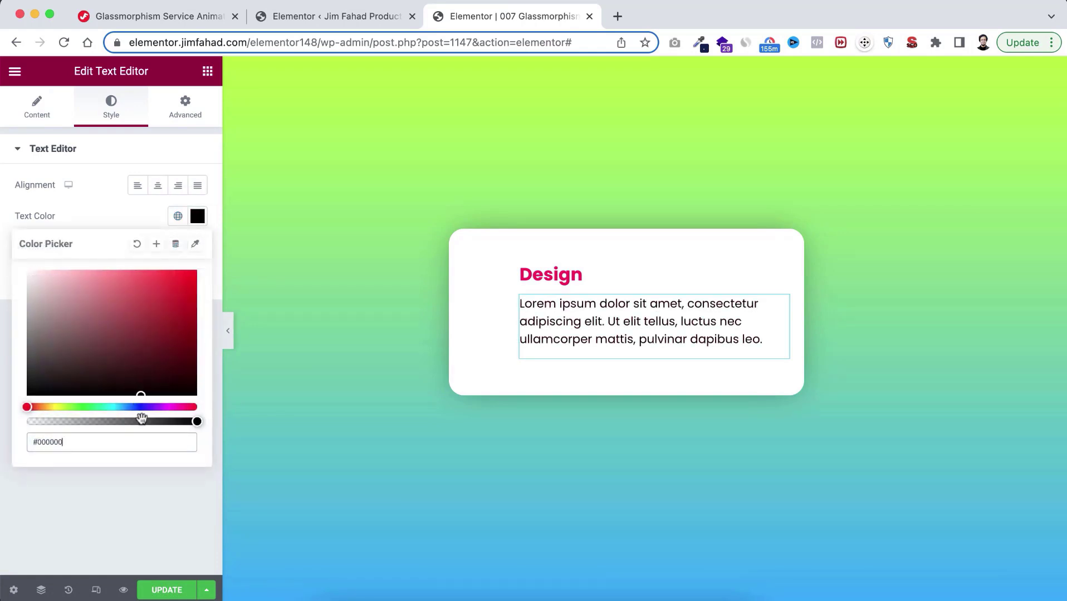
left_click(114, 216)
- Set the font weight of the paragraph text to 500
left_click(198, 248)
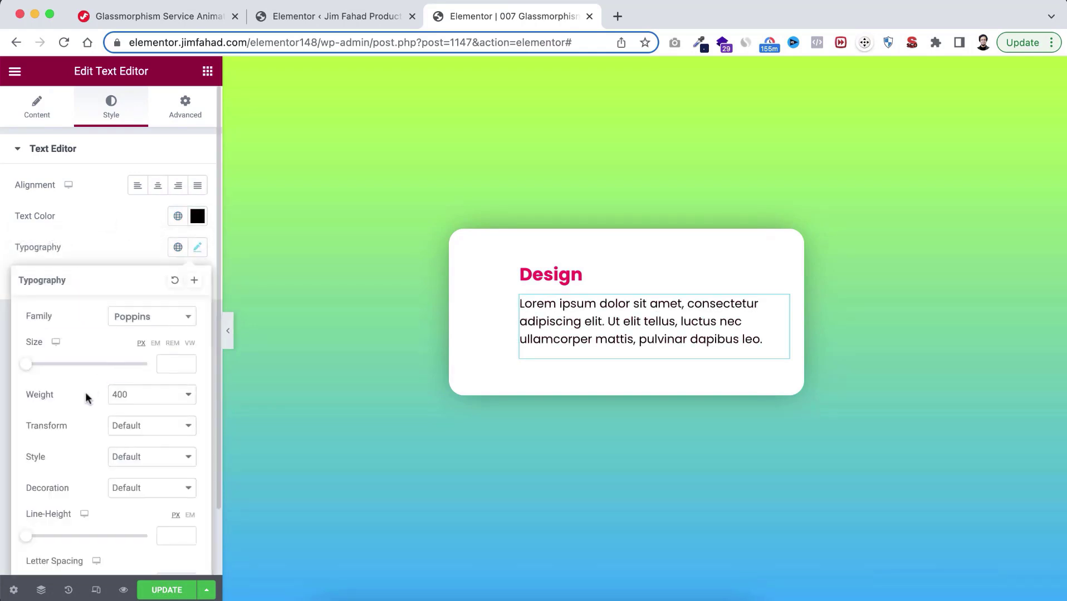
left_click(131, 395)
left_click(132, 412)
left_click(111, 255)
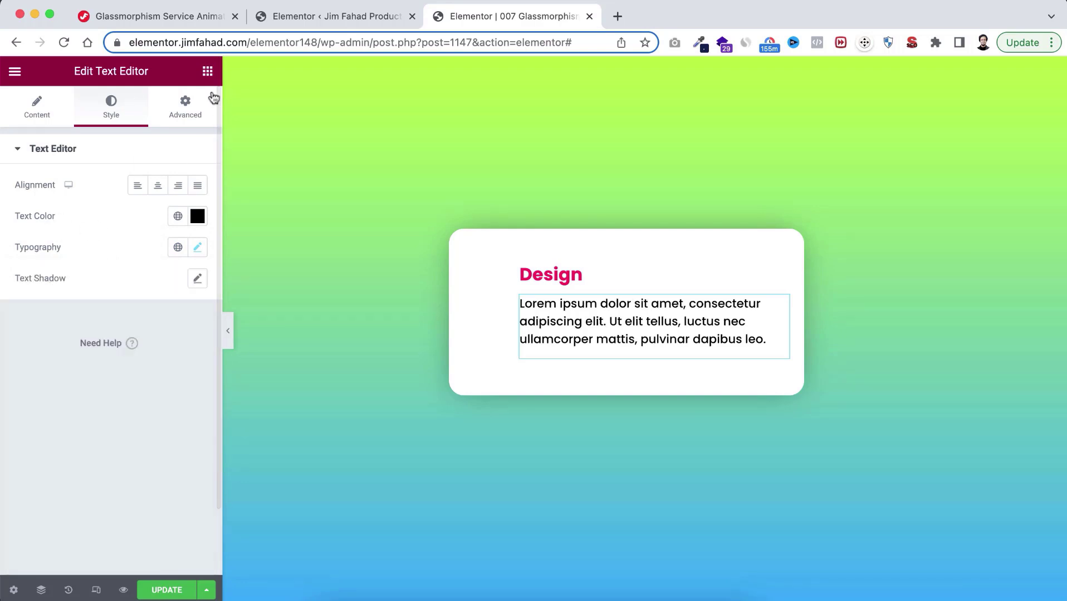
- Unlink the paragraph's margins and set its bottom margin to -20 px
left_click(186, 110)
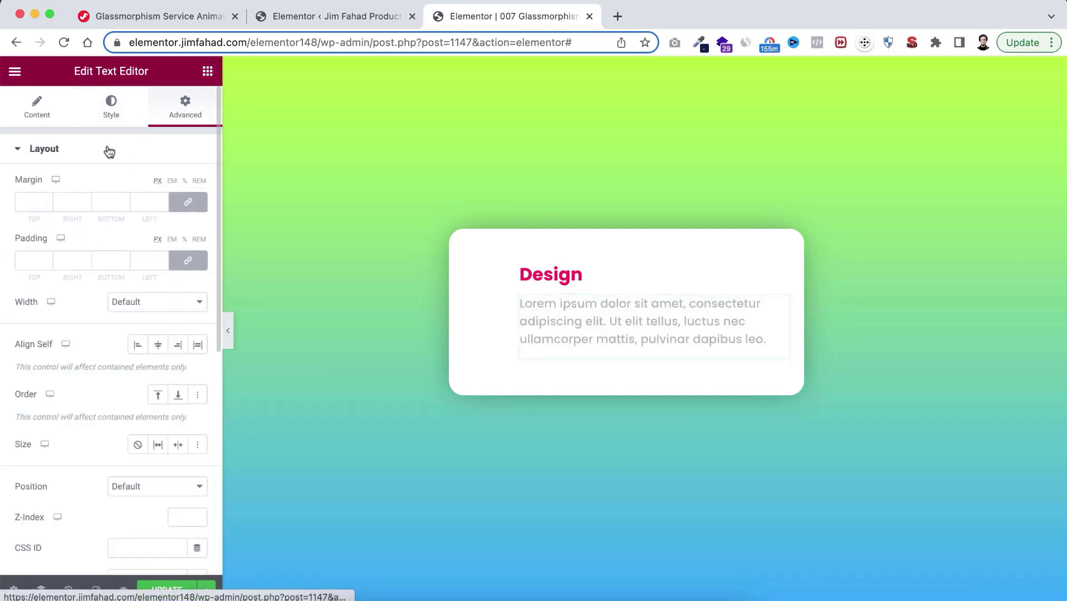
left_click(189, 203)
left_click(111, 203)
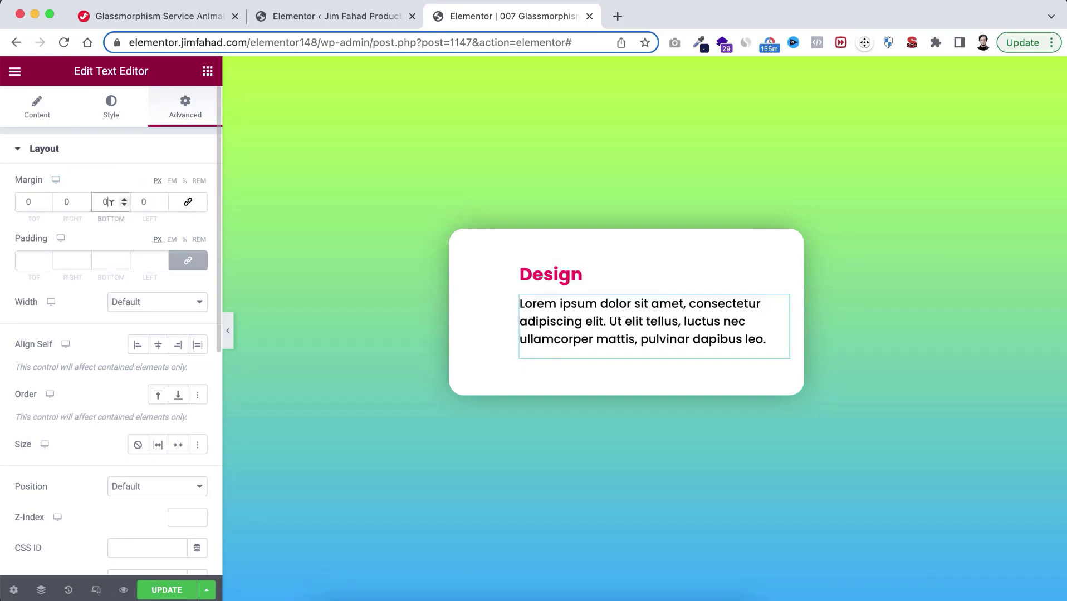
key("BackSpace")
type("-2")
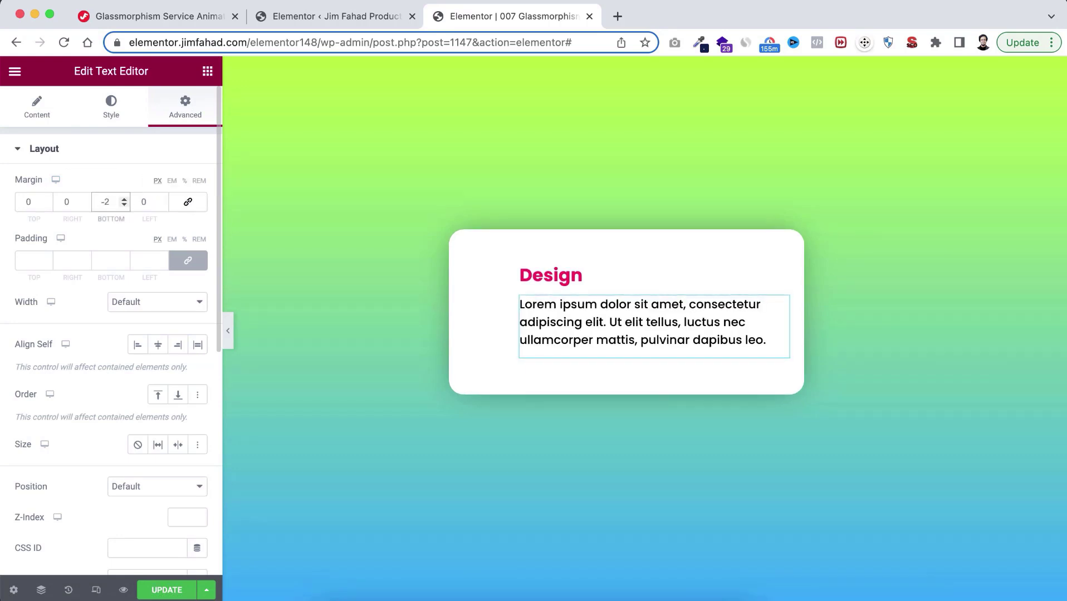
type("0")
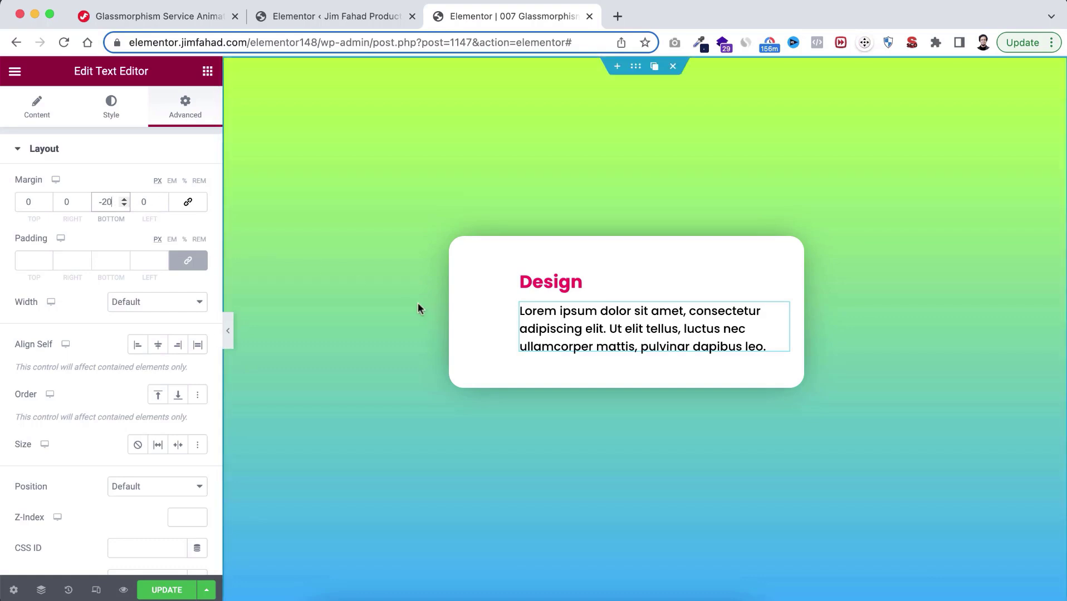
- Add a Button widget below the paragraph and change its text to "Read More"
left_click(207, 72)
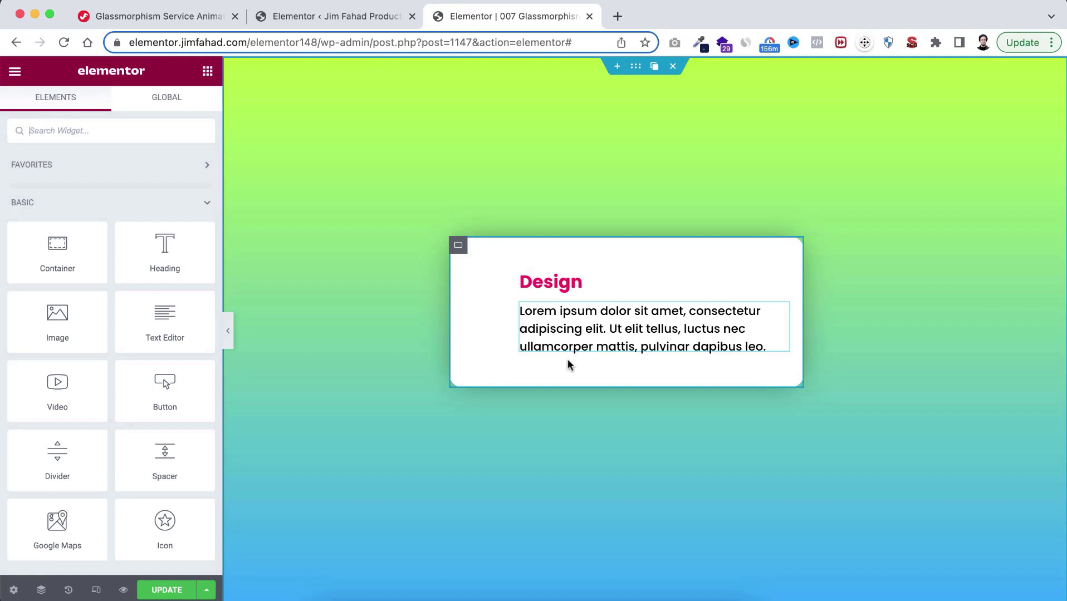
left_click_drag(157, 385, 566, 343)
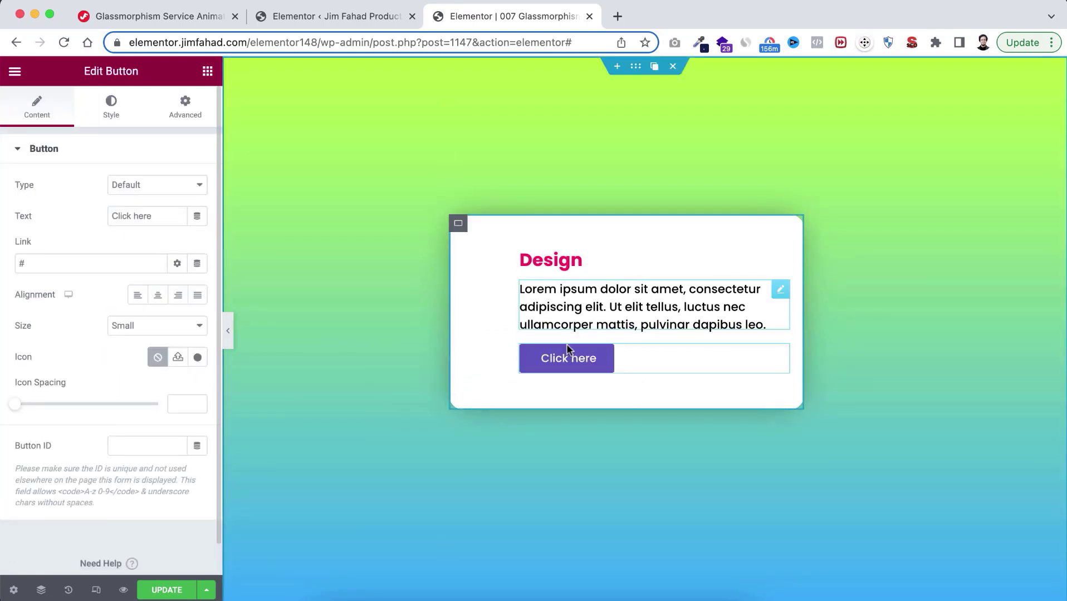
triple_click(147, 216)
type("R")
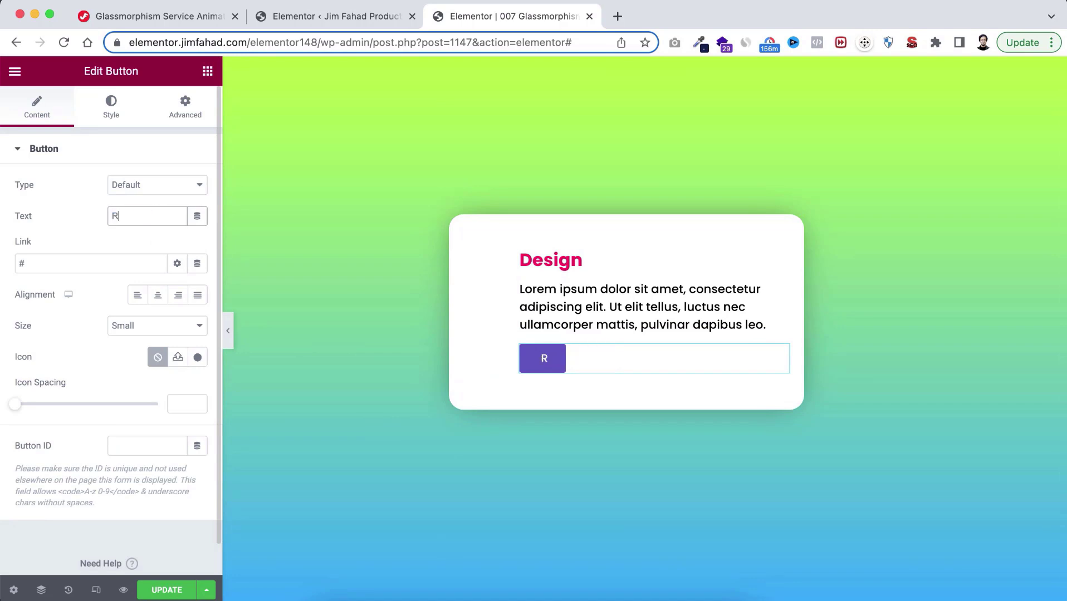
type("ead More")
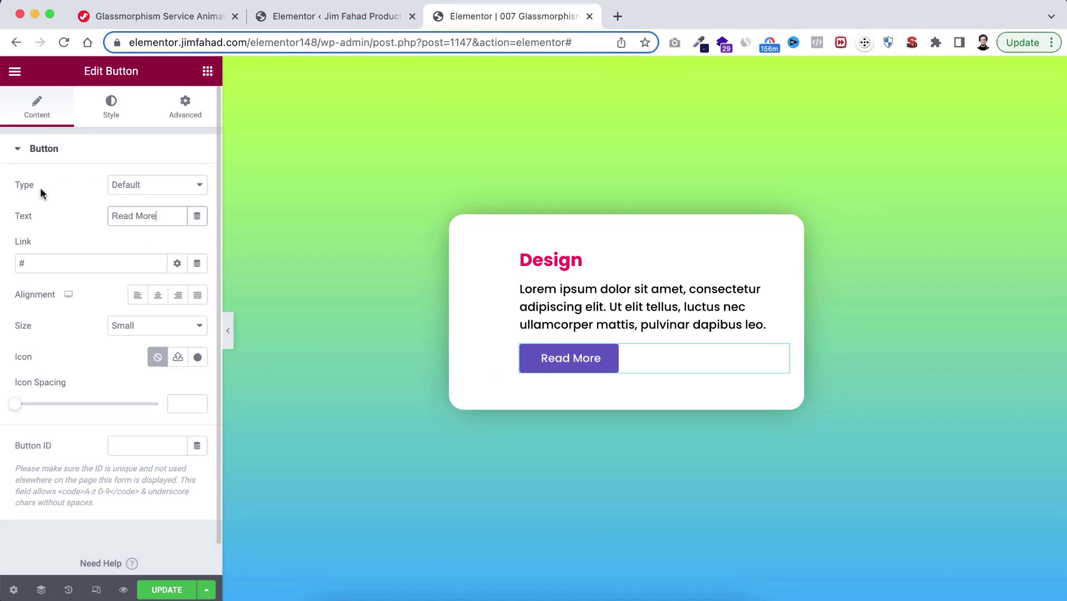
- Set the Read More button's normal background color to #0095ff
left_click(110, 114)
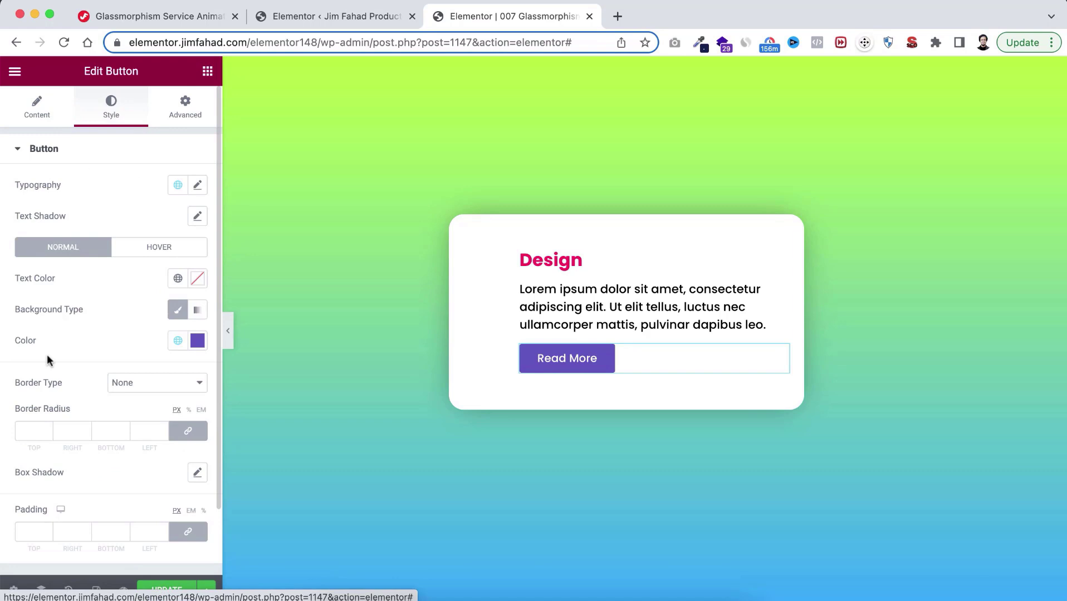
left_click(197, 341)
type("#0095ff")
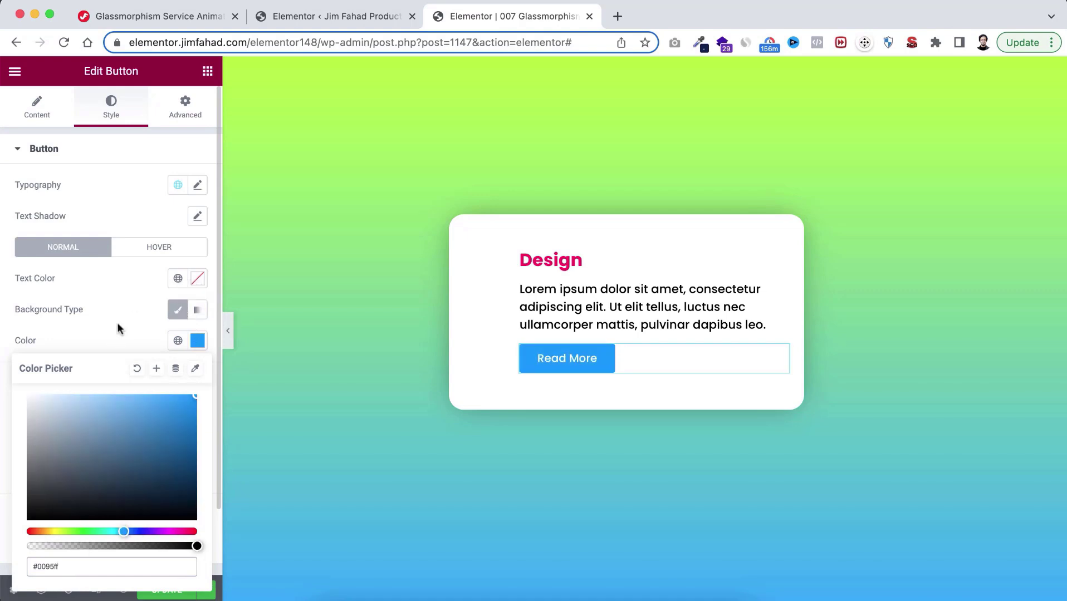
- Set the Read More button's hover background color to #ff0055
left_click(164, 254)
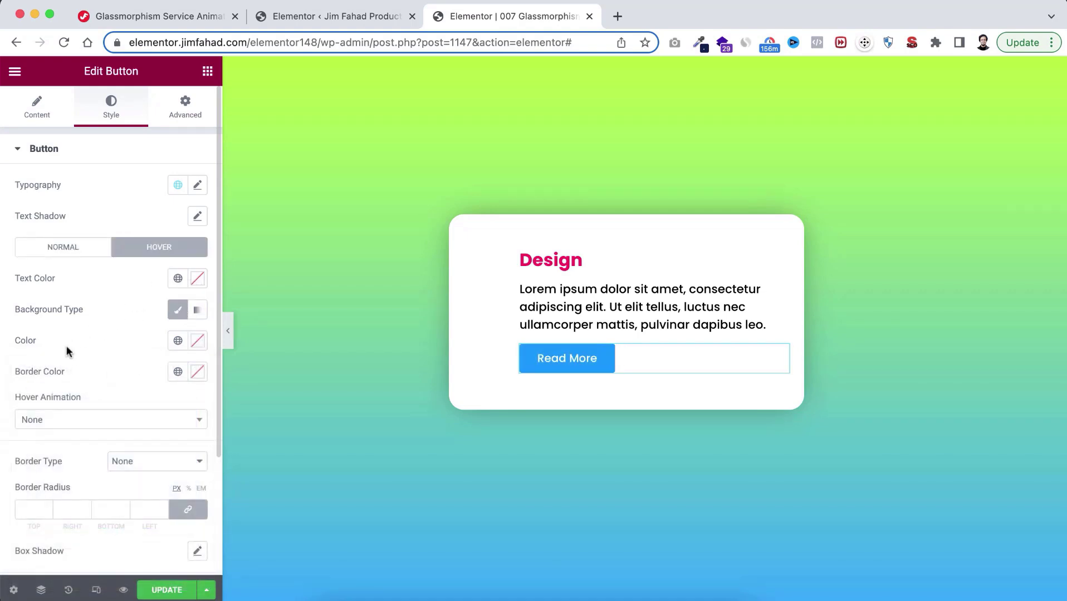
left_click(197, 341)
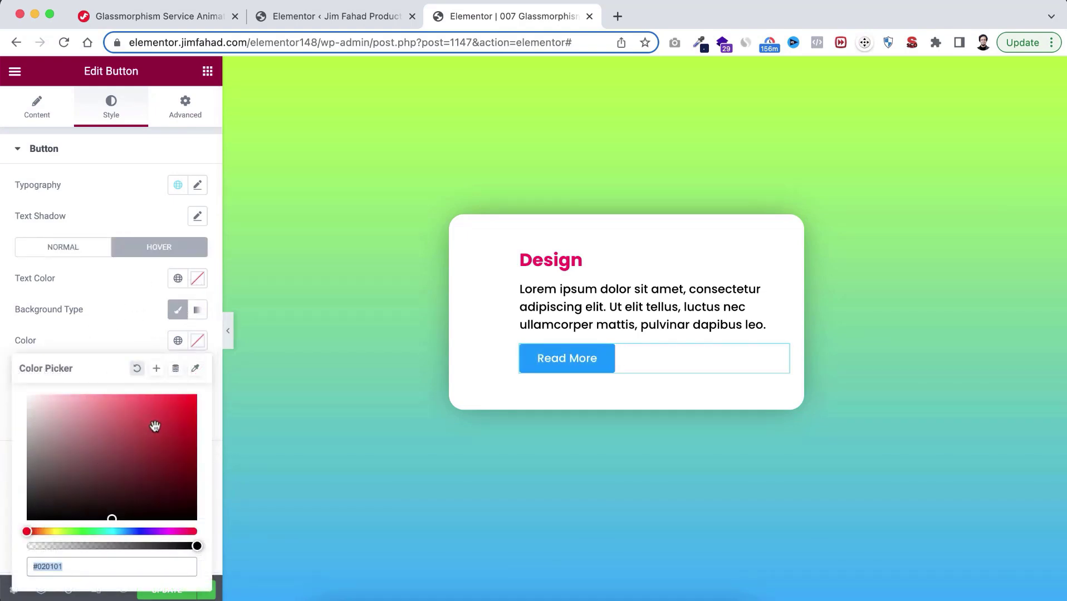
type("#ff005")
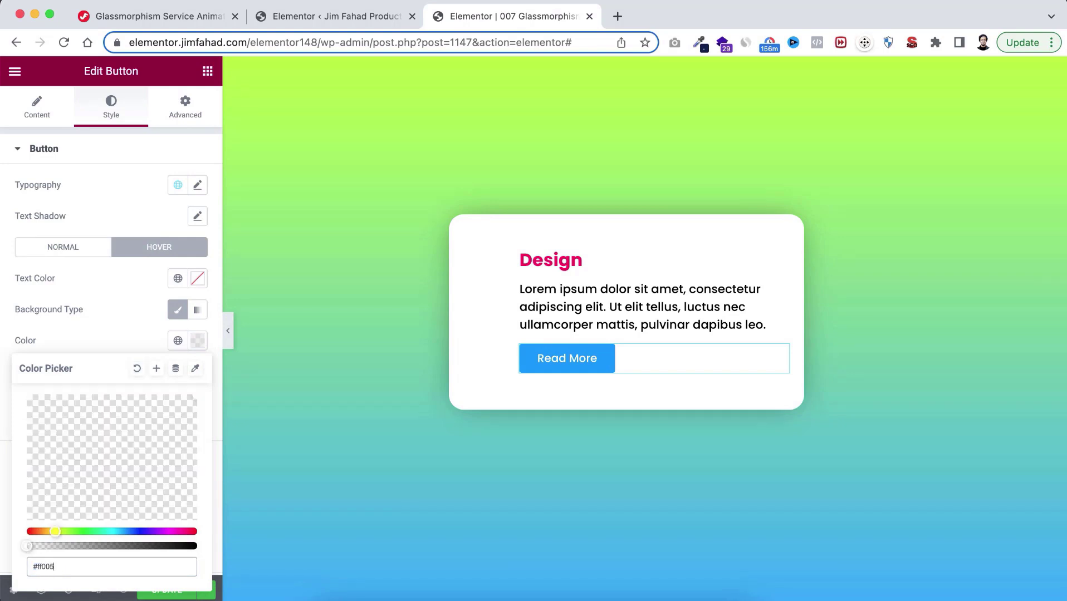
type("5")
left_click(132, 352)
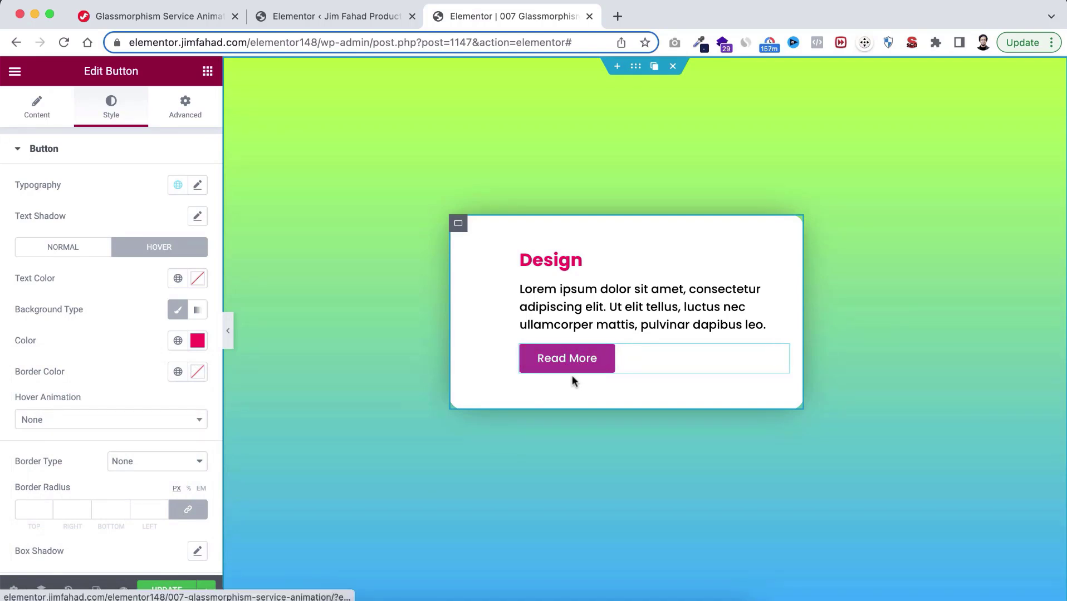
- Add a nested container below the Read More button and set its Justify Content to center
left_click(208, 73)
left_click_drag(57, 251, 583, 369)
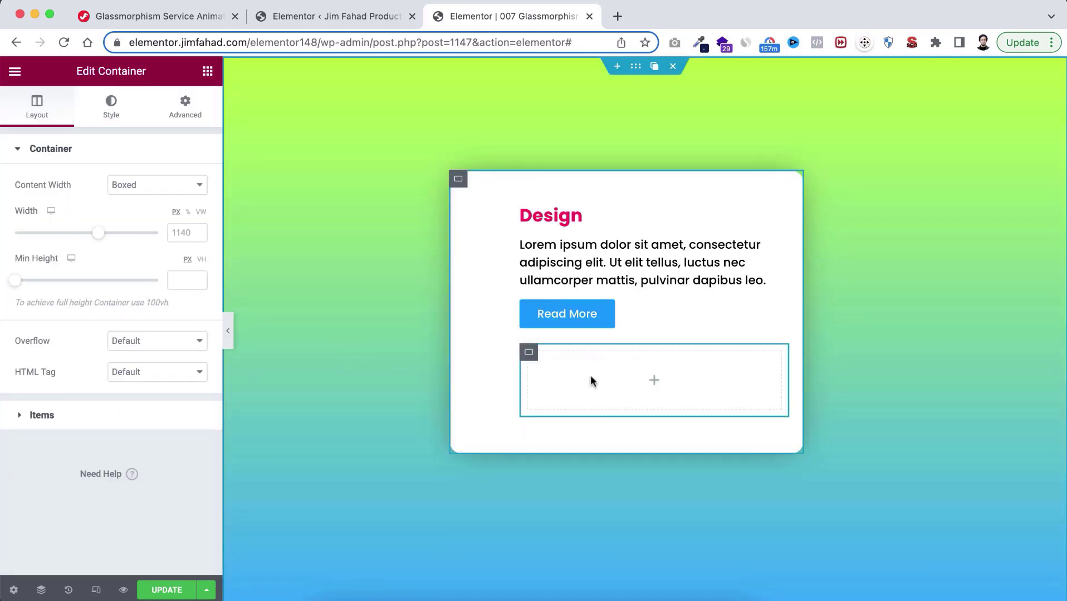
left_click(42, 415)
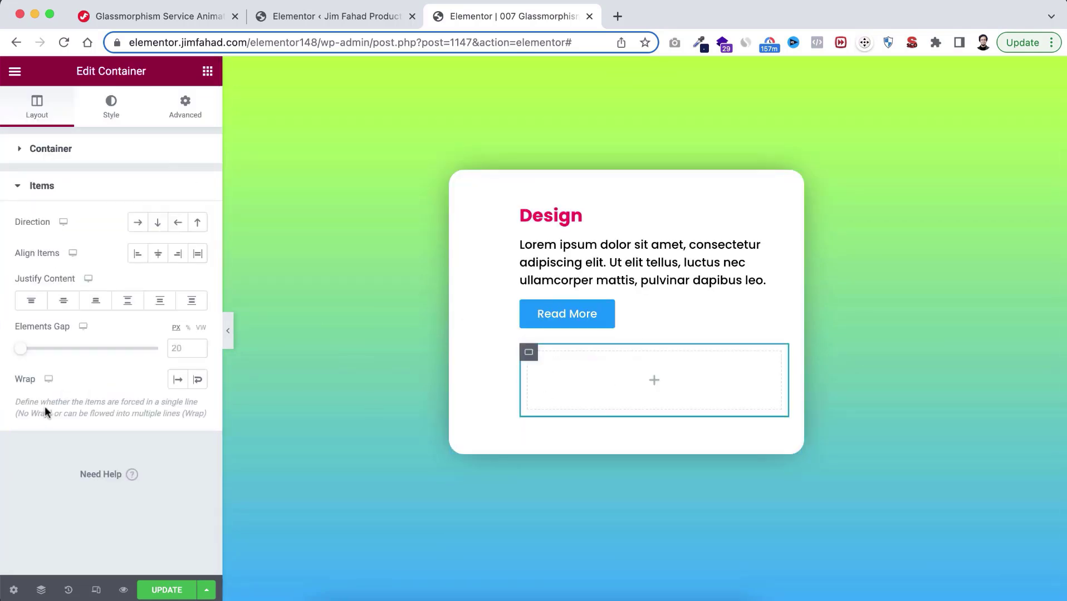
left_click(67, 301)
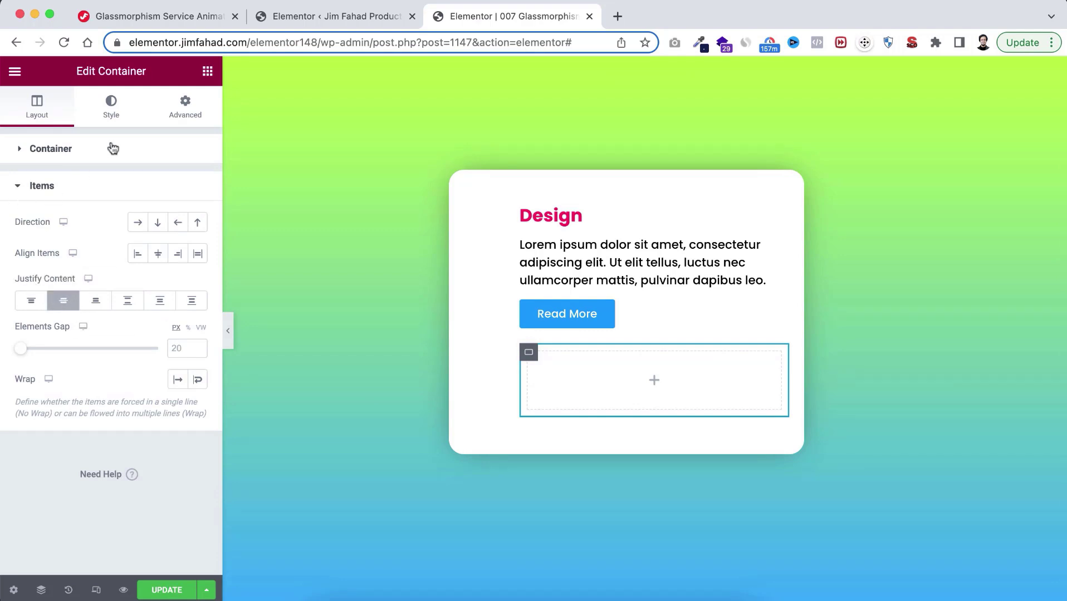
- Give the nested container a classic background in semi-transparent white, #FFFFFF1C
left_click(114, 113)
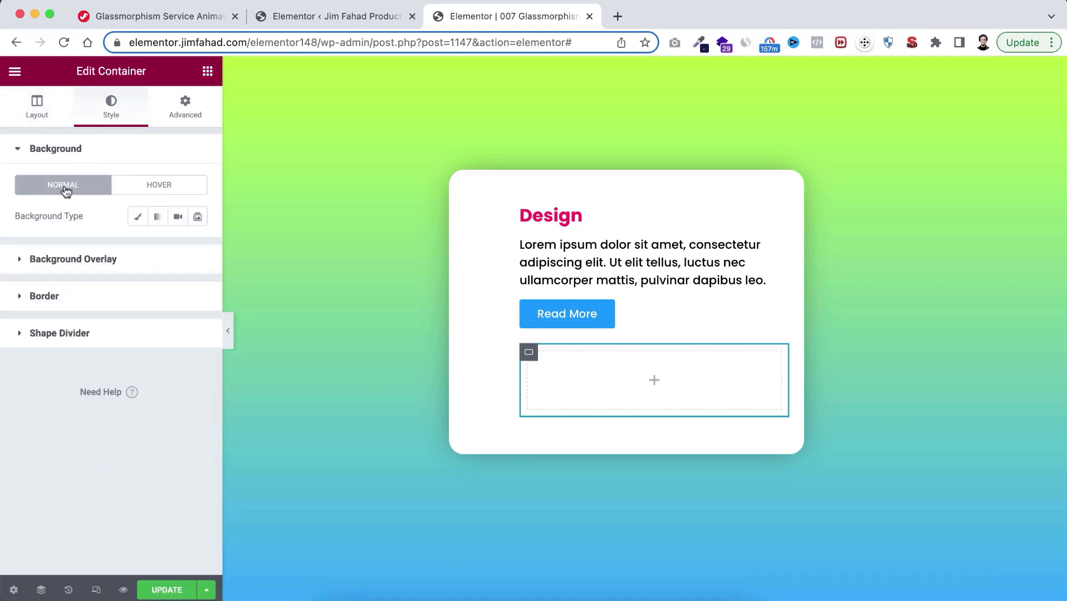
left_click(137, 217)
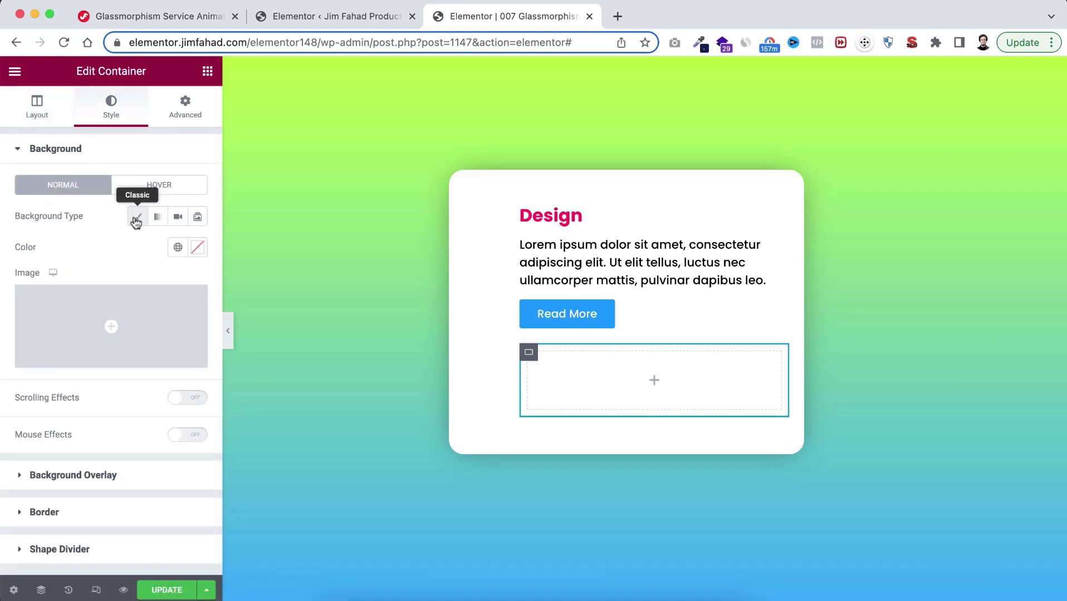
left_click(199, 247)
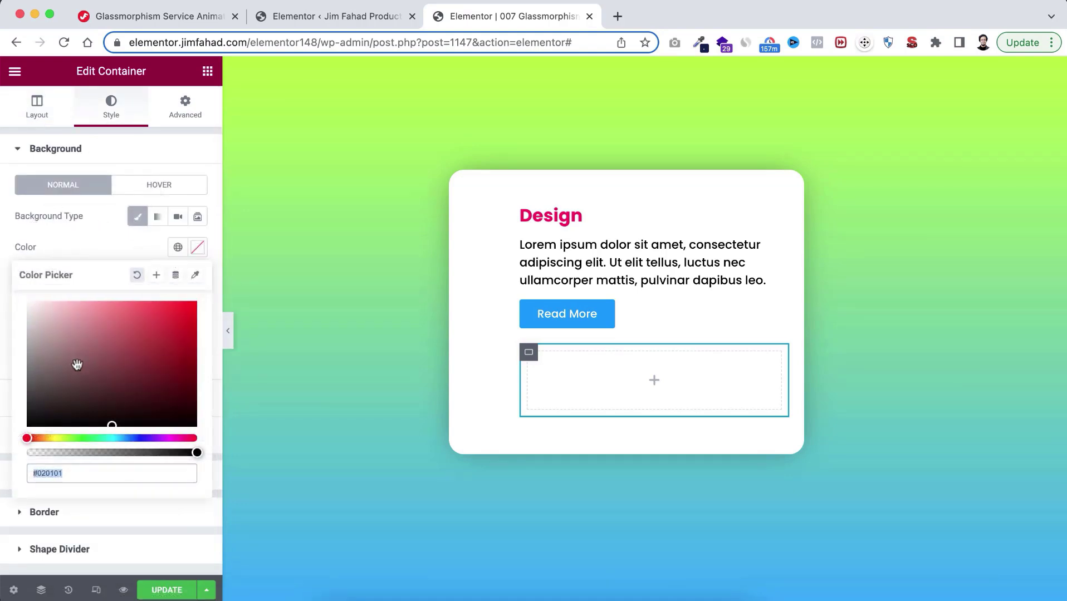
left_click(44, 321)
left_click_drag(44, 321, 18, 300)
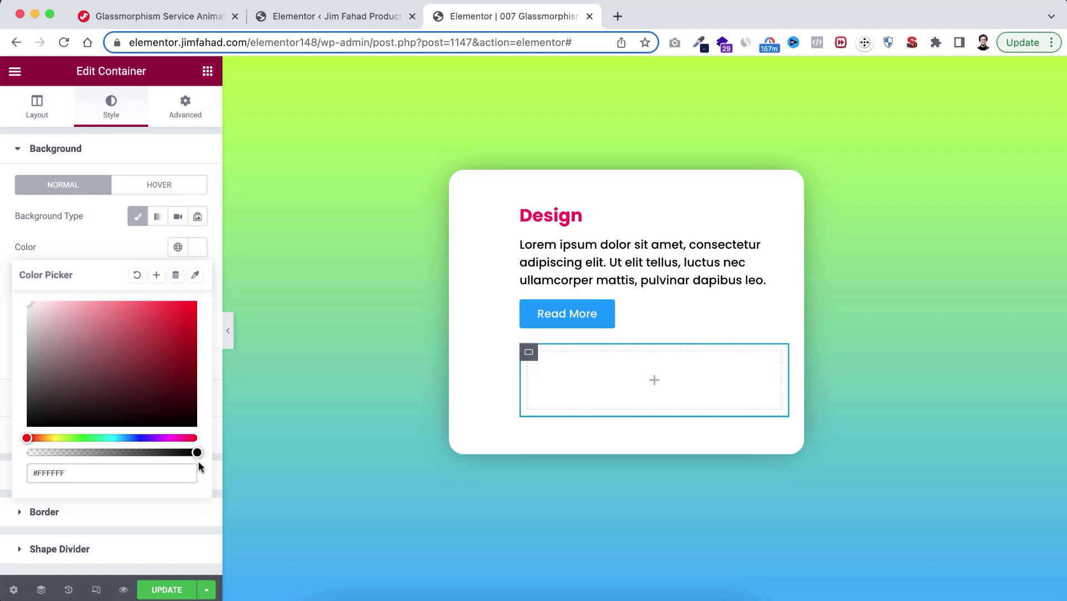
left_click_drag(197, 454, 46, 456)
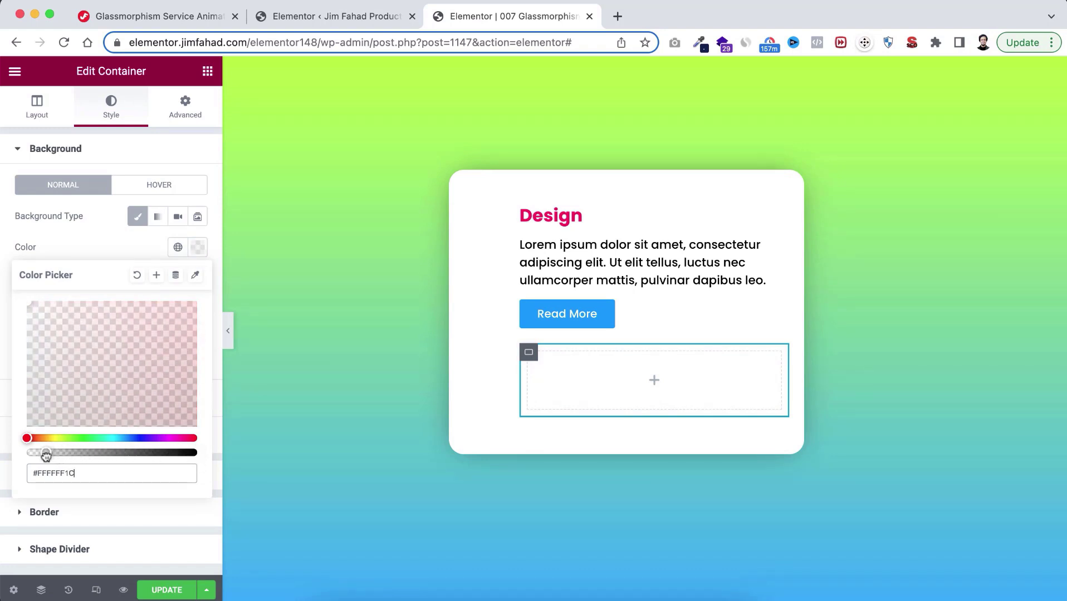
left_click(103, 247)
- Give the nested container a solid border with a width of 1 px on all sides
scroll(94, 402, "down", 1)
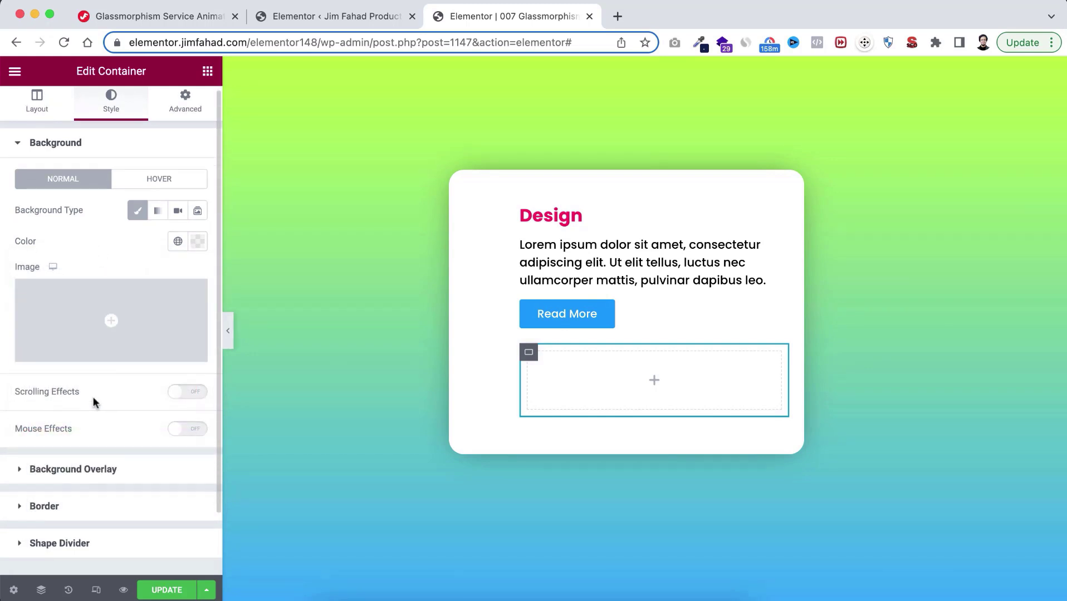
scroll(94, 402, "down", 2)
left_click(78, 442)
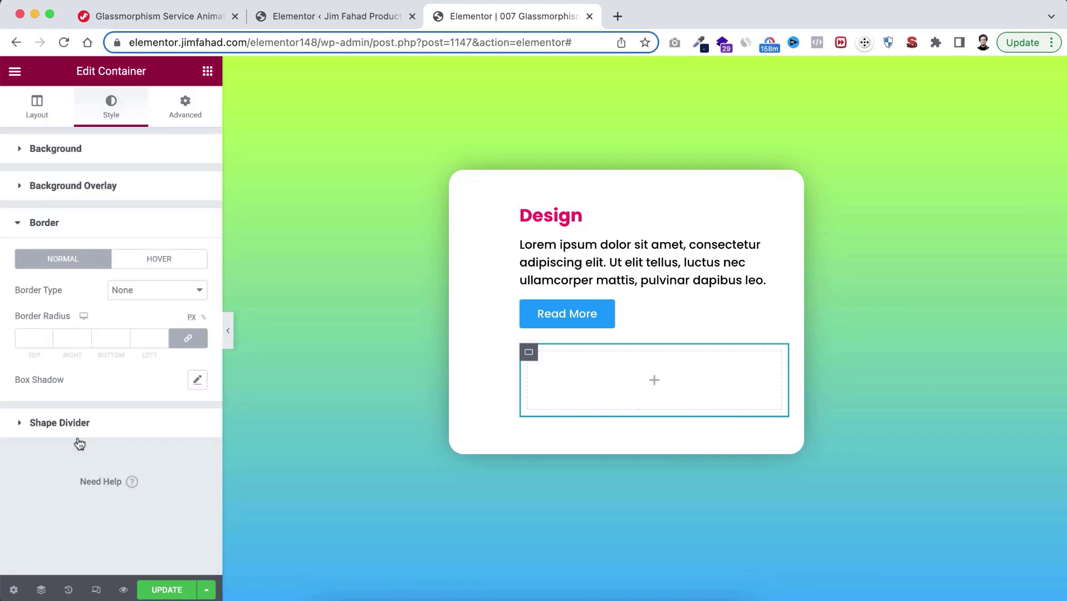
left_click(140, 293)
left_click(143, 305)
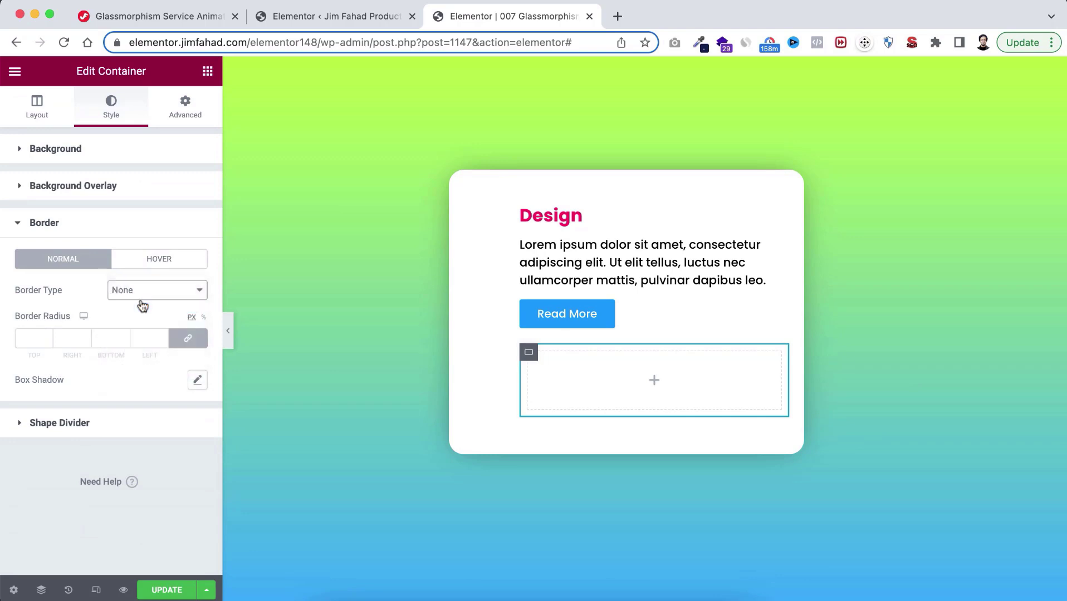
left_click(30, 337)
type("1")
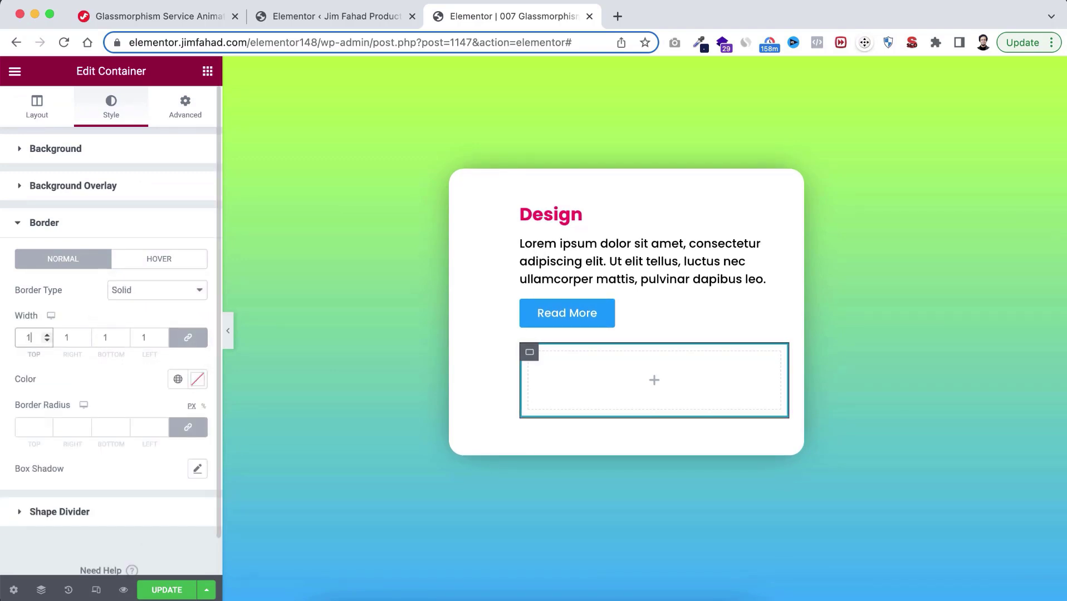
- Color the nested container's border #FFFFFF33 and set its border radius to 20 px on all corners
left_click(198, 379)
left_click_drag(65, 207, 22, 168)
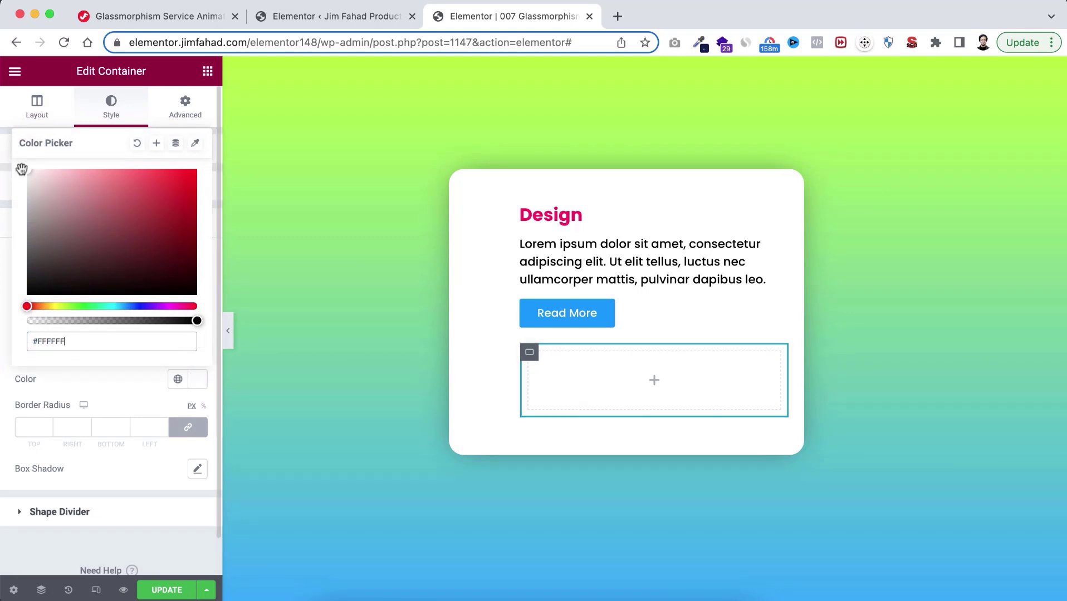
left_click_drag(196, 321, 61, 321)
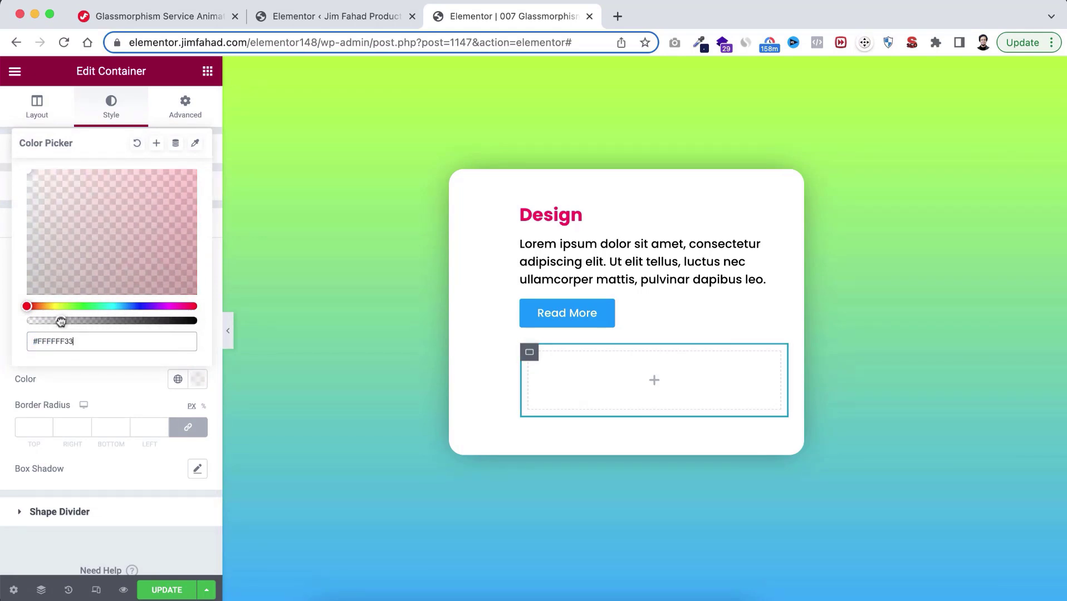
left_click(81, 389)
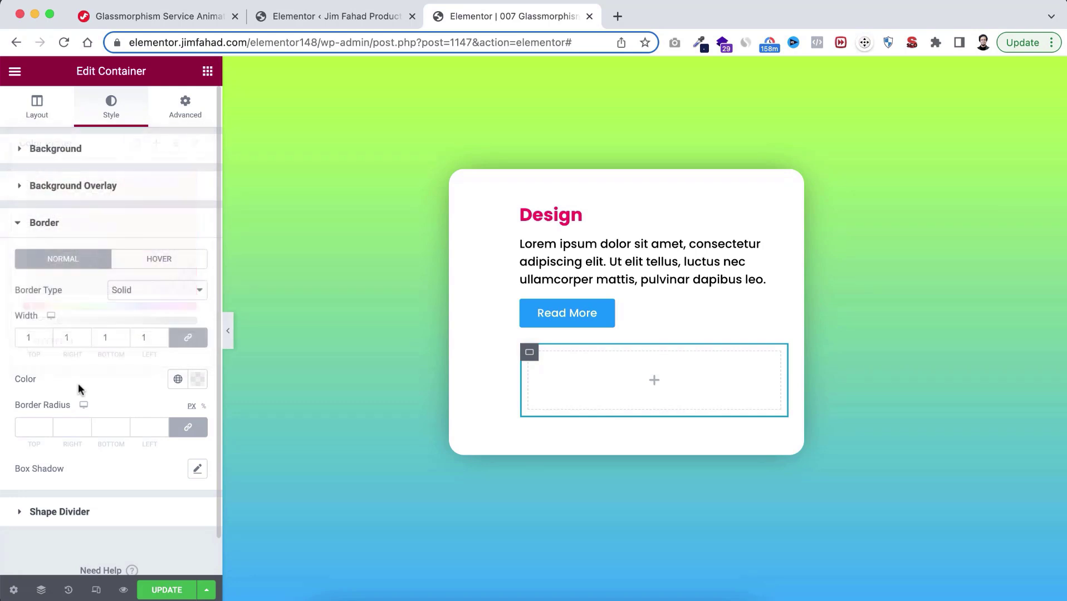
left_click(30, 427)
type("20")
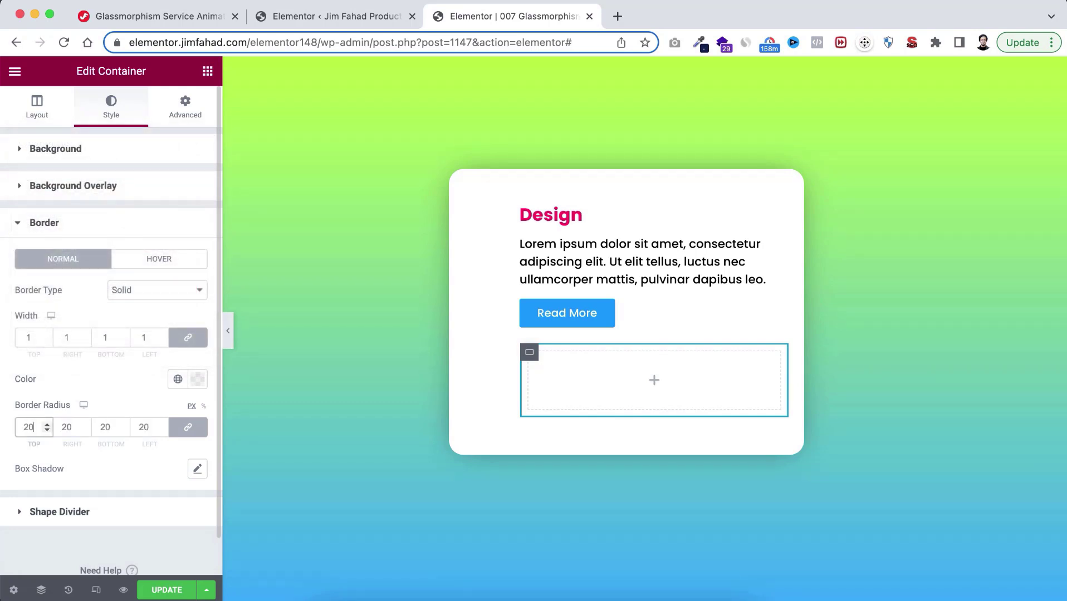
- Add a box shadow to the nested container with a blur of 20 and a spread of -10
left_click(198, 469)
scroll(153, 498, "down", 5)
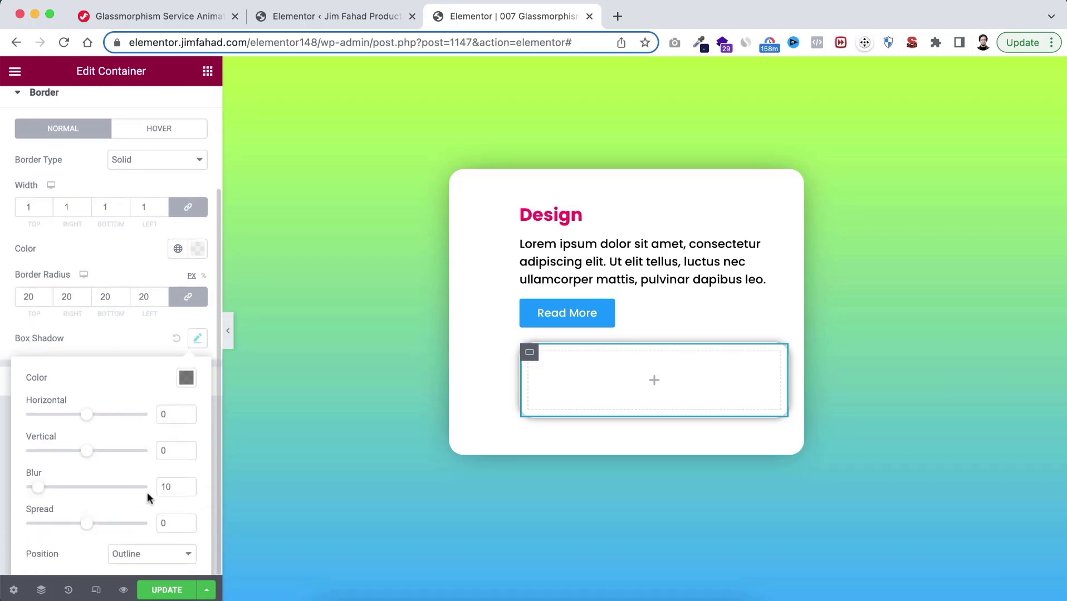
type("2")
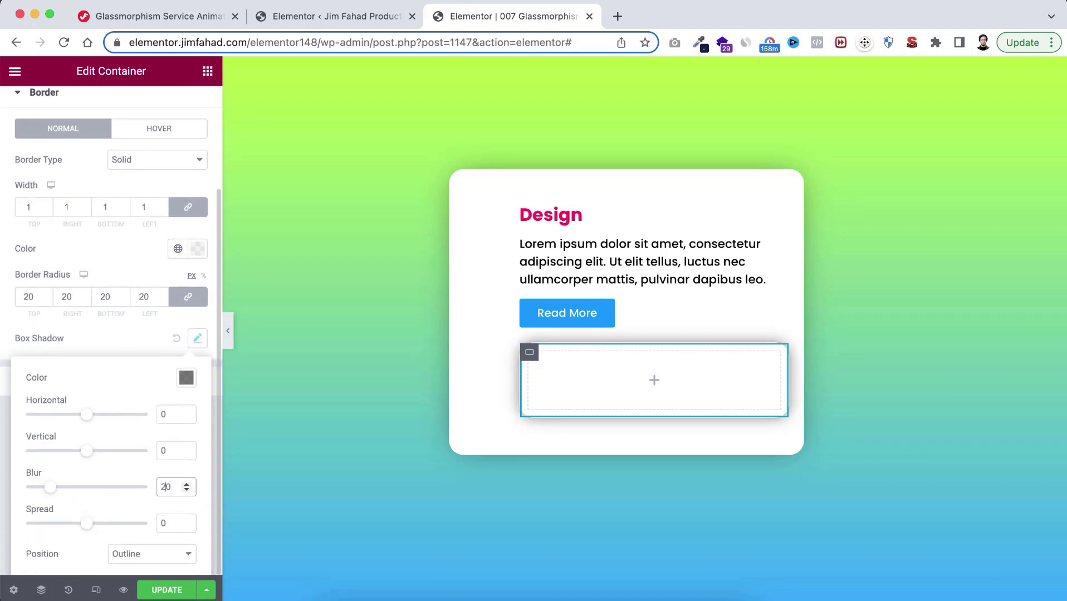
left_click(169, 523)
type("-10")
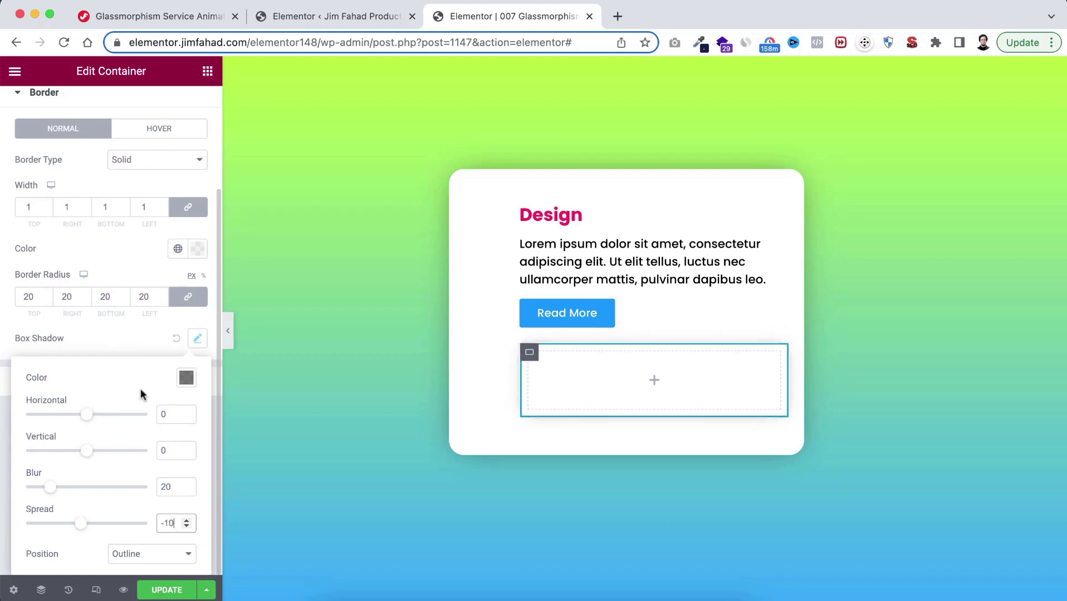
left_click(133, 348)
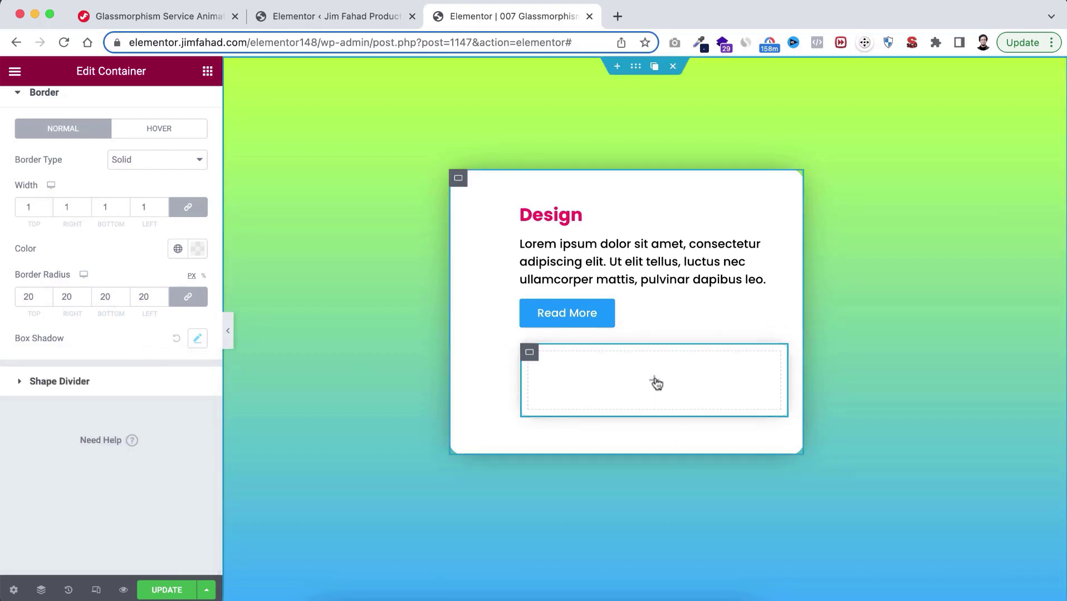
- Add an Icon widget inside the nested container and replace its star with the flame-in-parentheses icon found by searching "free"
left_click(656, 384)
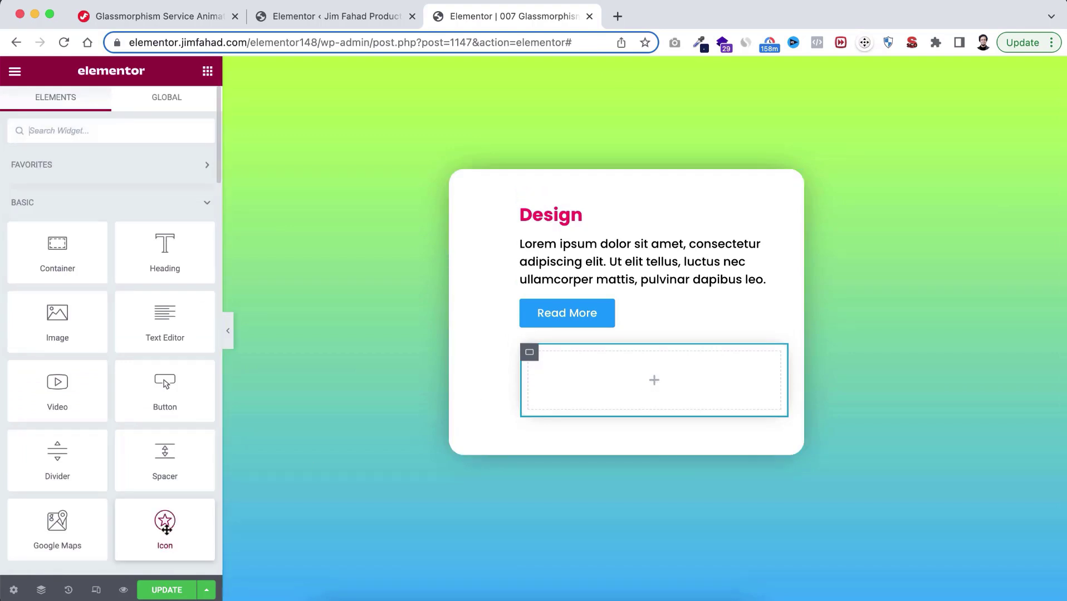
left_click_drag(218, 534, 665, 381)
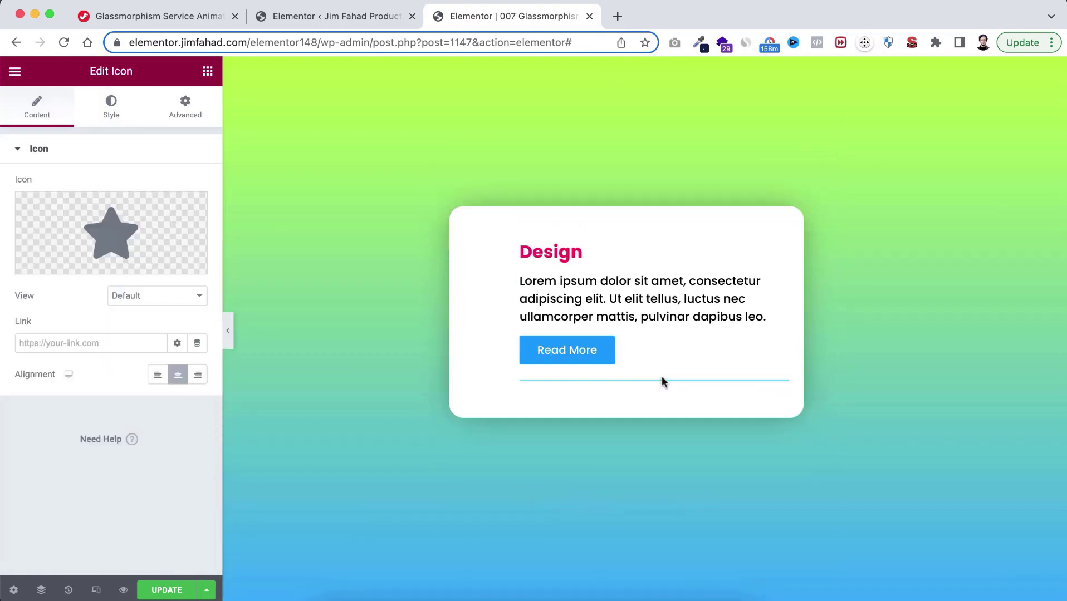
mouse_move(107, 234)
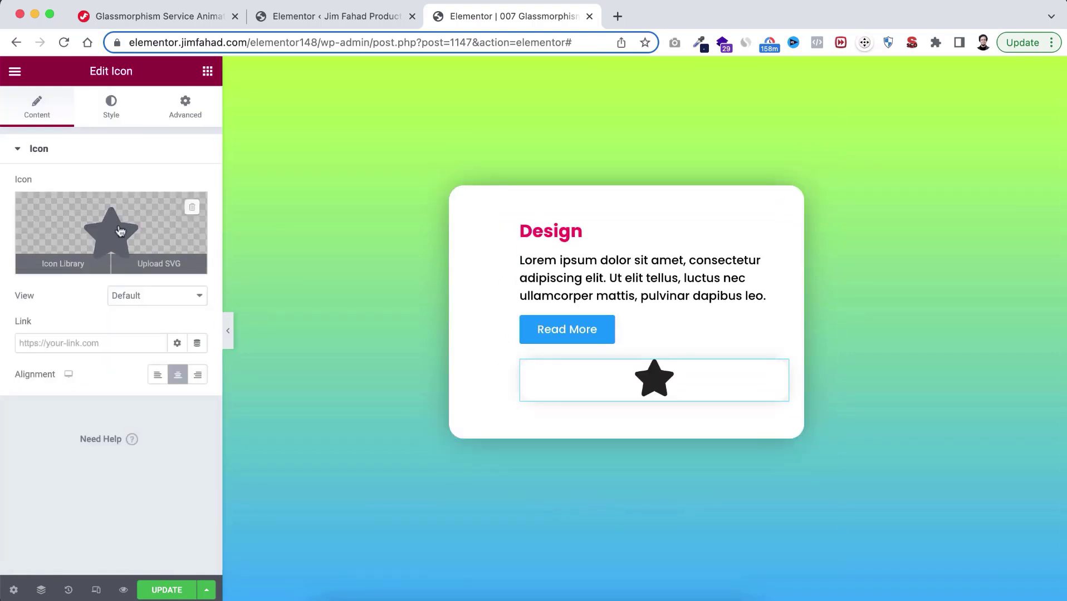
left_click(118, 232)
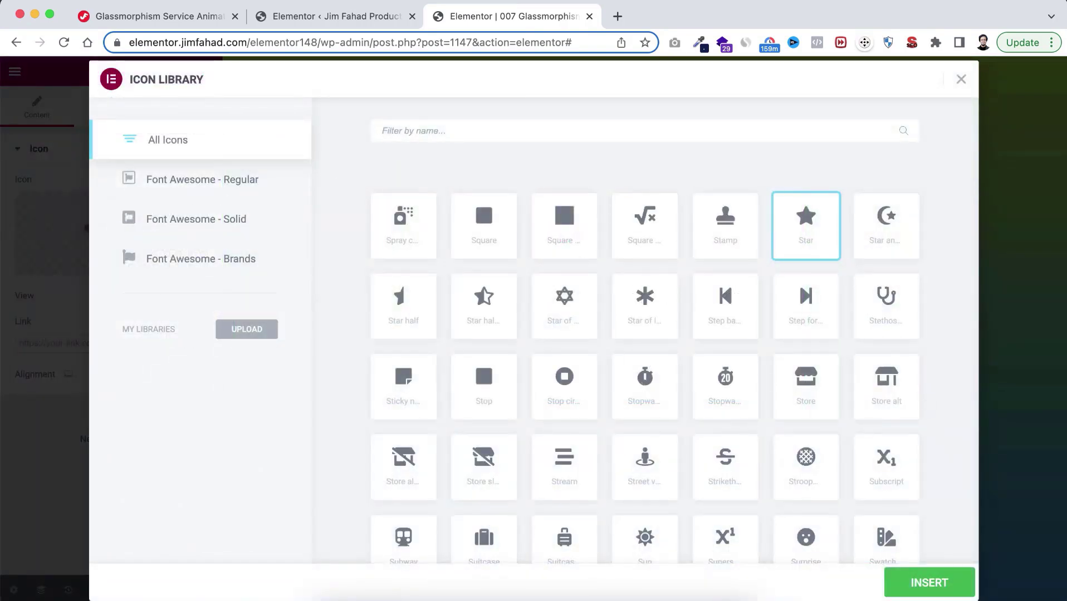
type("free")
left_click(418, 239)
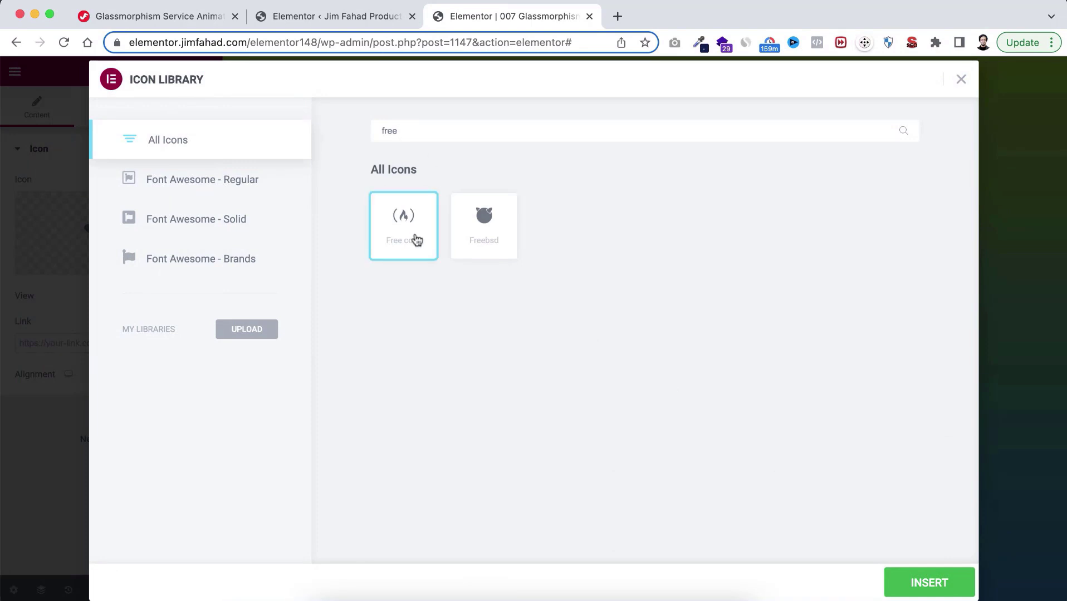
left_click(921, 579)
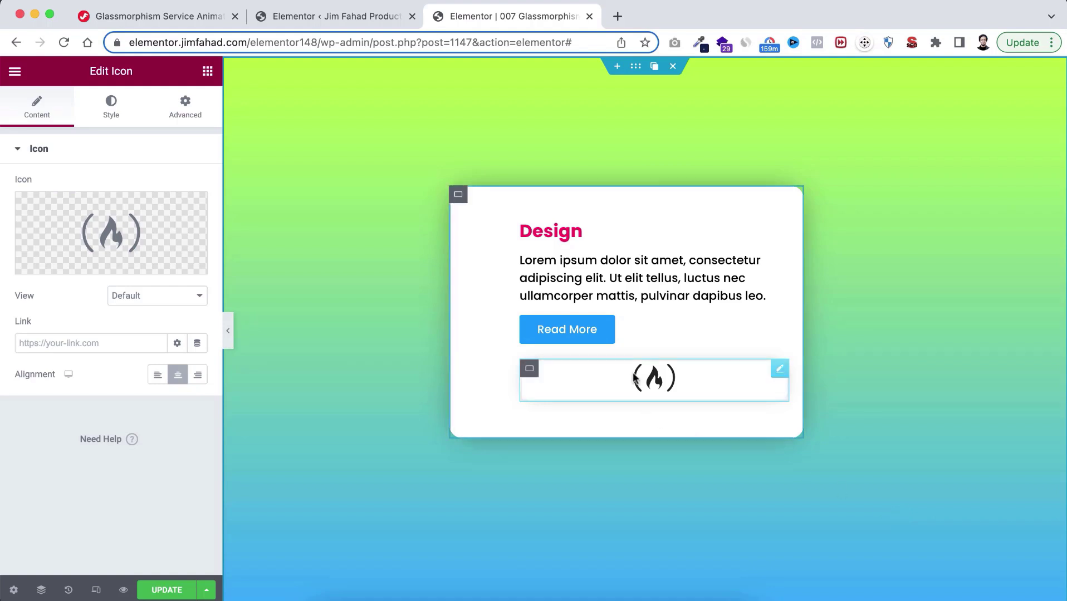
- Set the position of the container holding the flame icon to Absolute
left_click(529, 370)
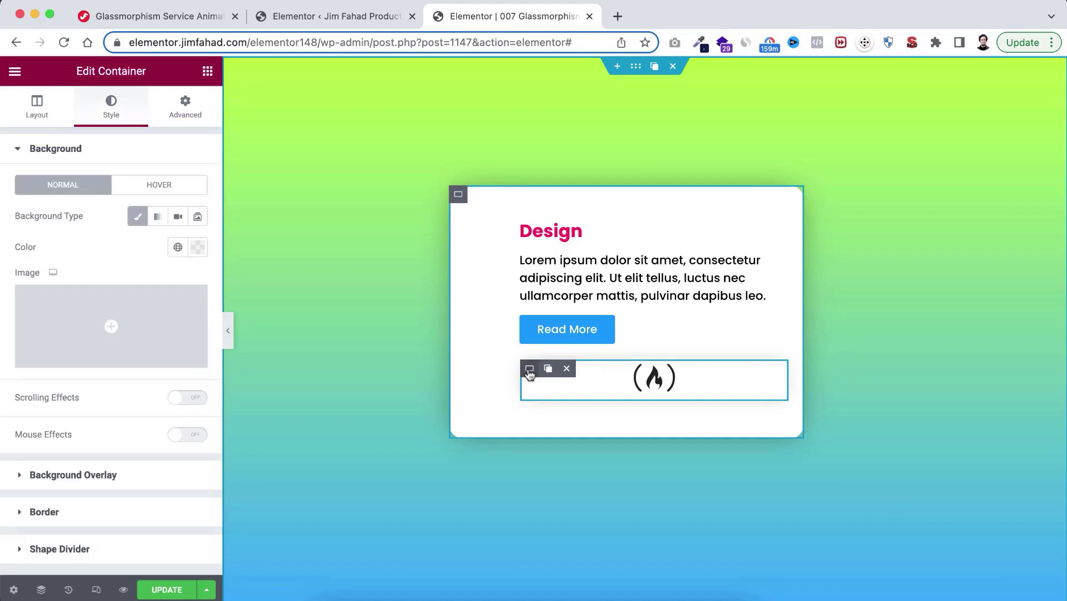
left_click(186, 110)
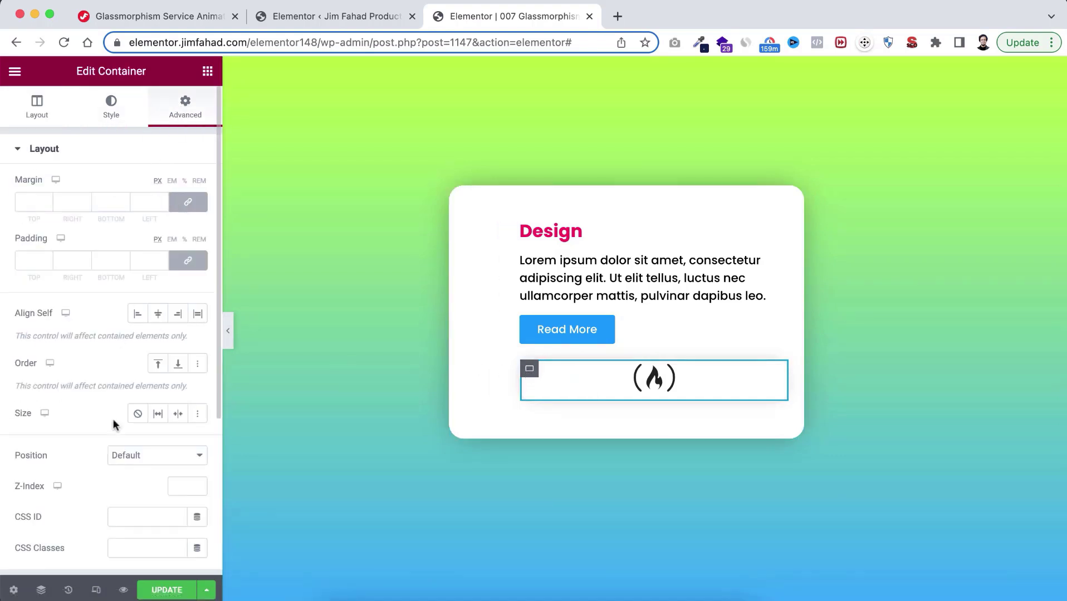
scroll(113, 418, "down", 3)
left_click(143, 360)
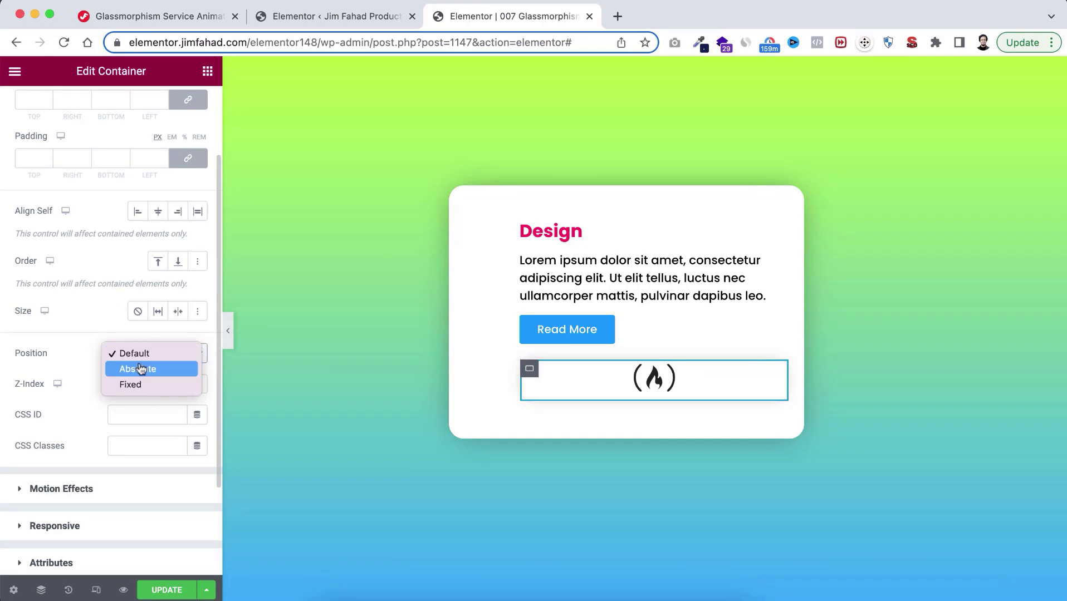
left_click(138, 369)
- Set the icon container's horizontal offset to 20 px
scroll(126, 447, "down", 3)
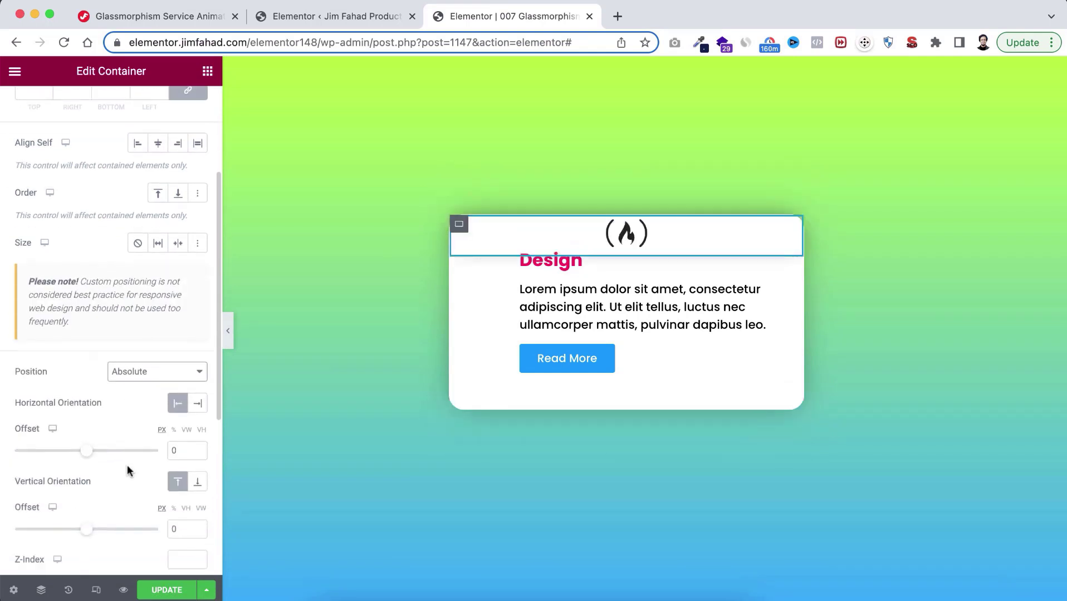
left_click(173, 416)
type("2")
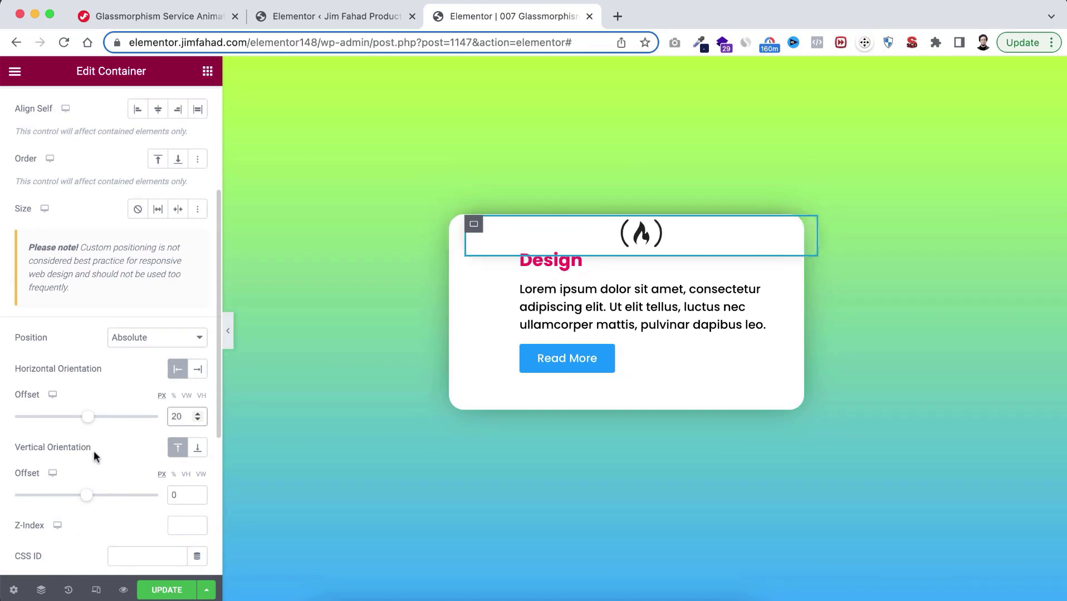
- Set the icon container's vertical offset to 20 px and give it the CSS class icon-section
left_click(173, 493)
type("2")
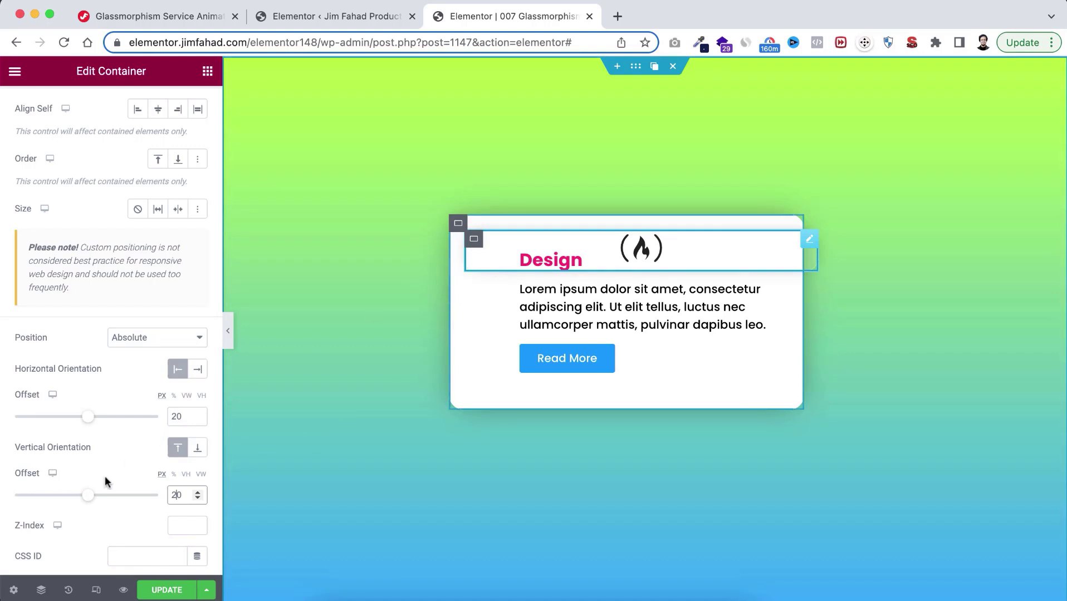
scroll(132, 463, "down", 5)
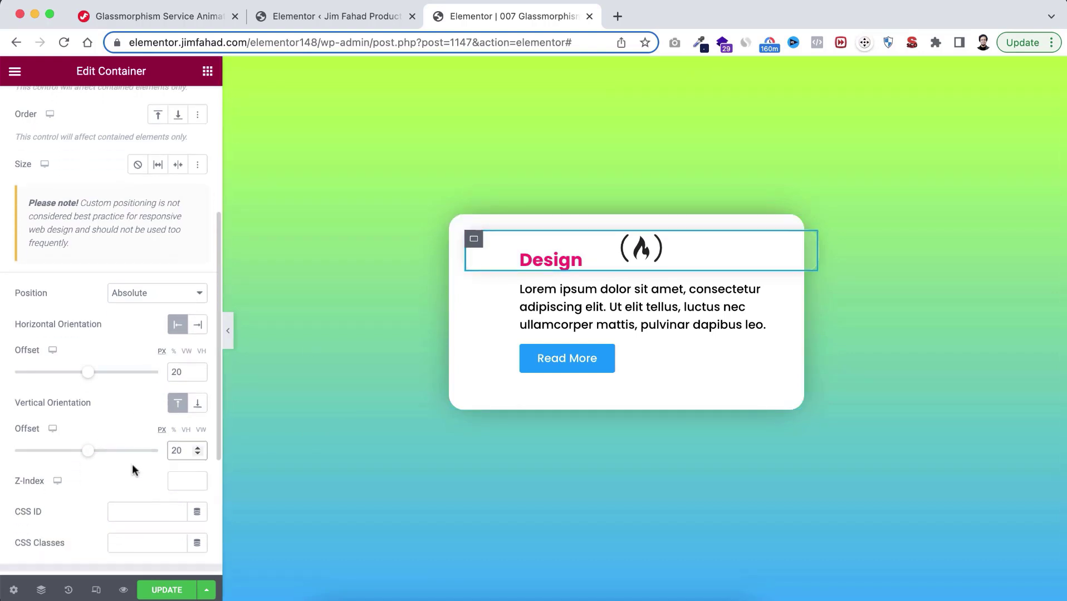
left_click(136, 411)
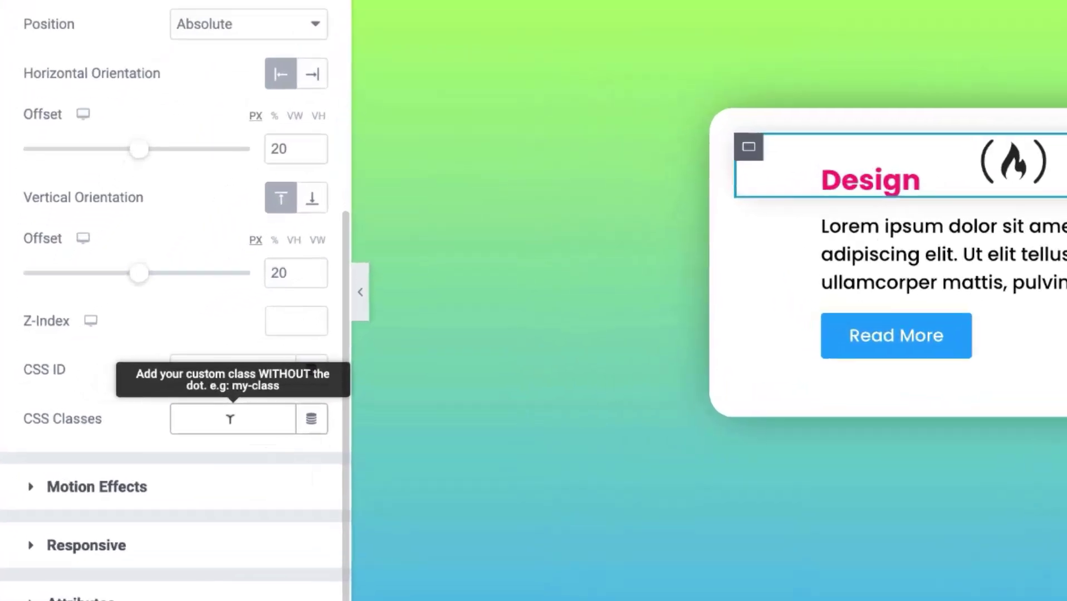
type("icon-section")
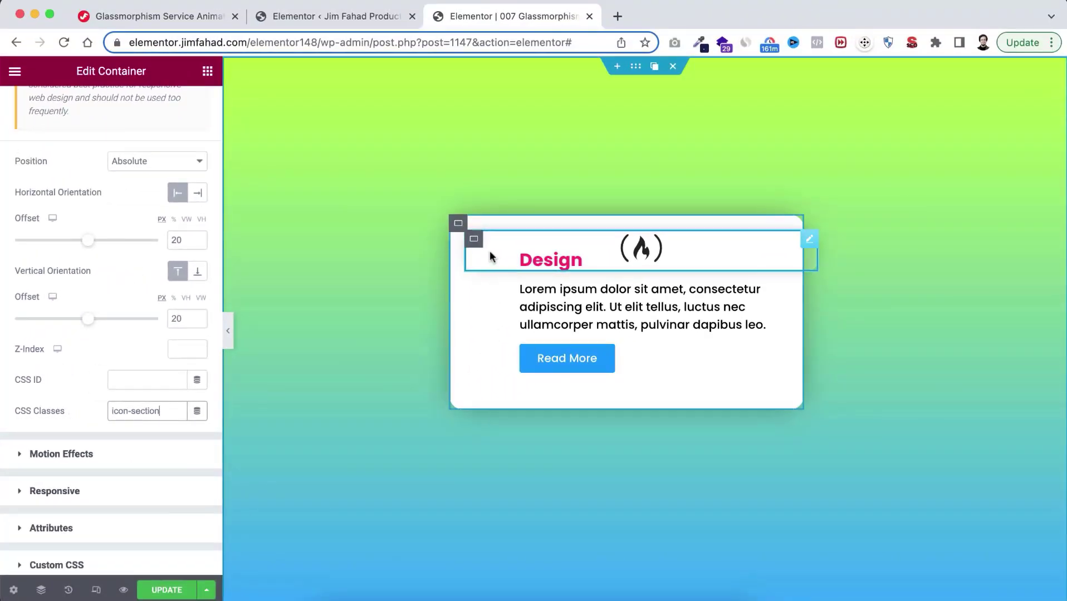
- Give the white card container the CSS class content-area
mouse_move(474, 240)
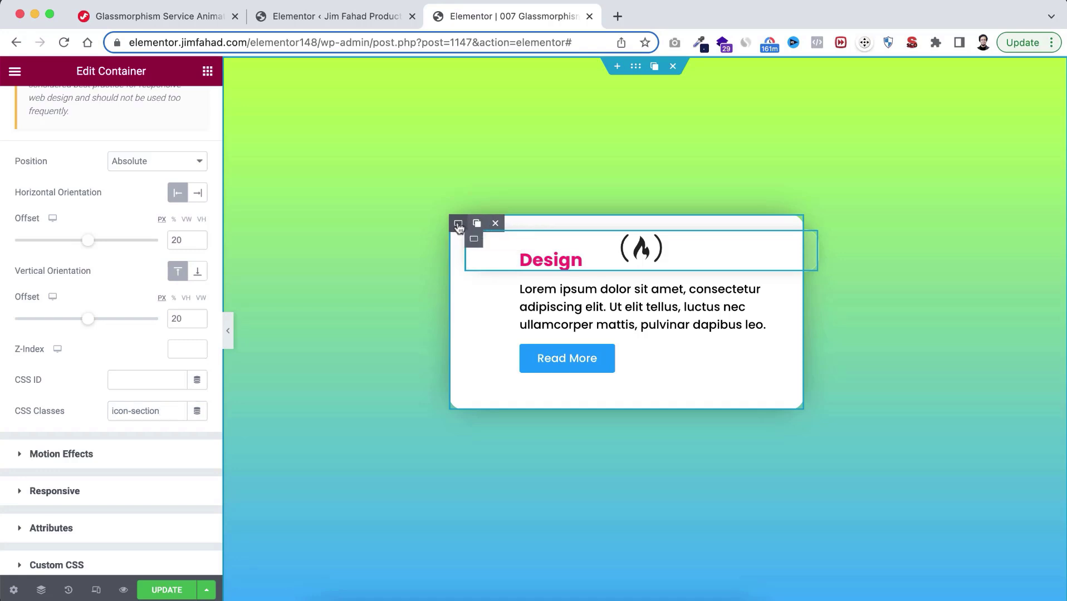
left_click(458, 224)
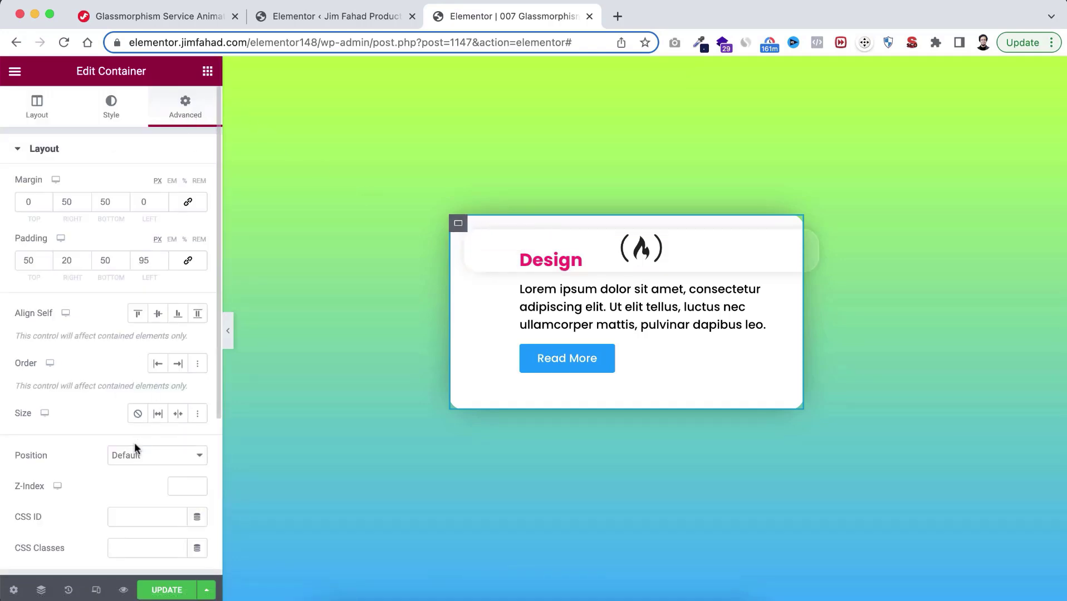
scroll(135, 442, "down", 2)
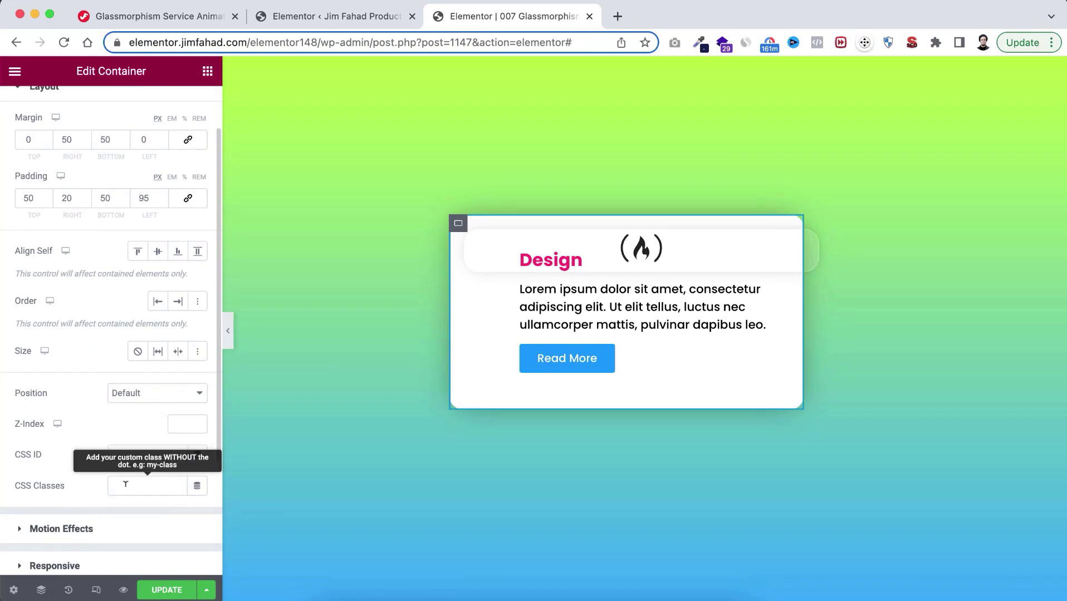
left_click(129, 485)
type("content-area")
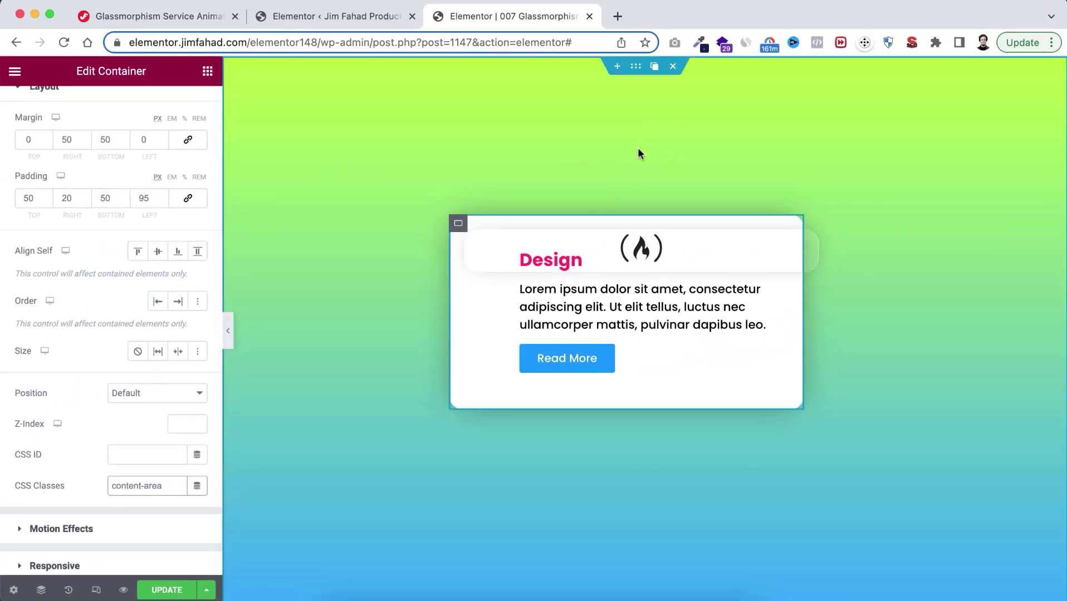
- Copy the whole Glassmorphism Hover Effect CSS from the tutorial page and paste it into the outermost container's custom CSS
left_click(636, 69)
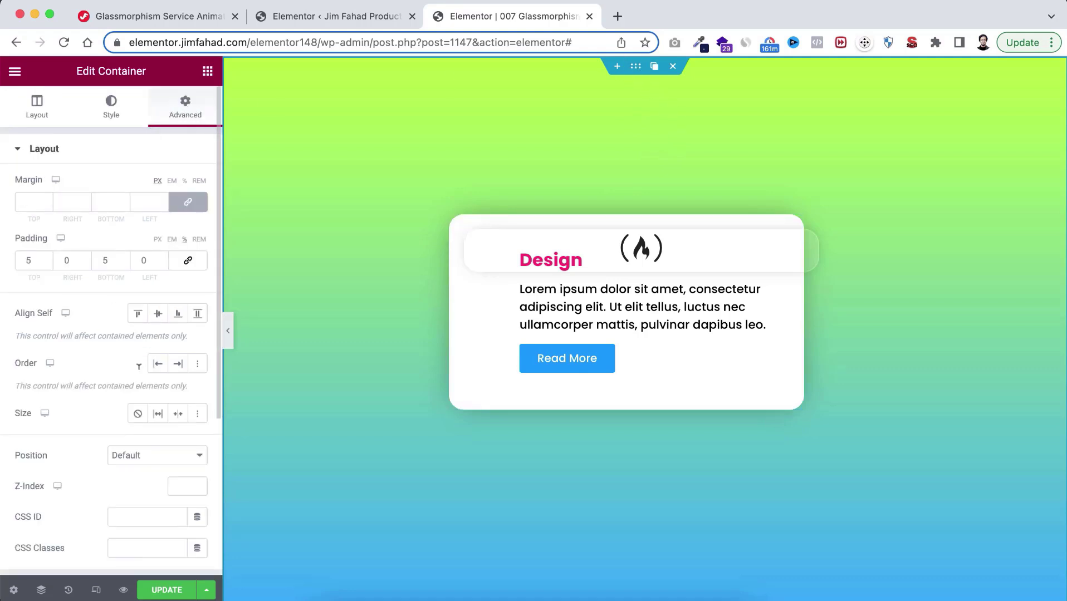
scroll(138, 440, "down", 5)
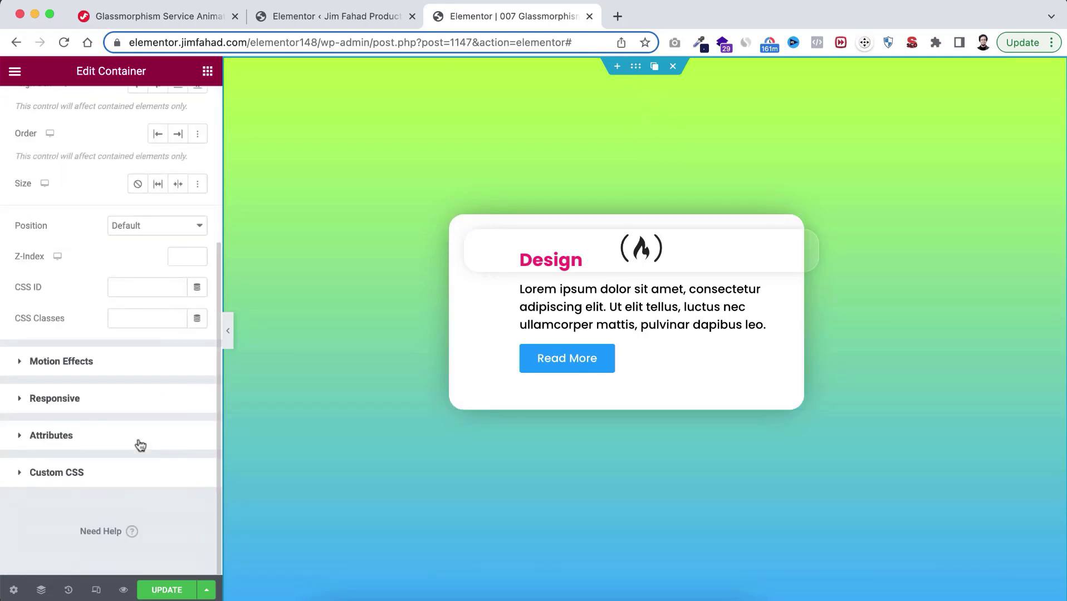
left_click(82, 474)
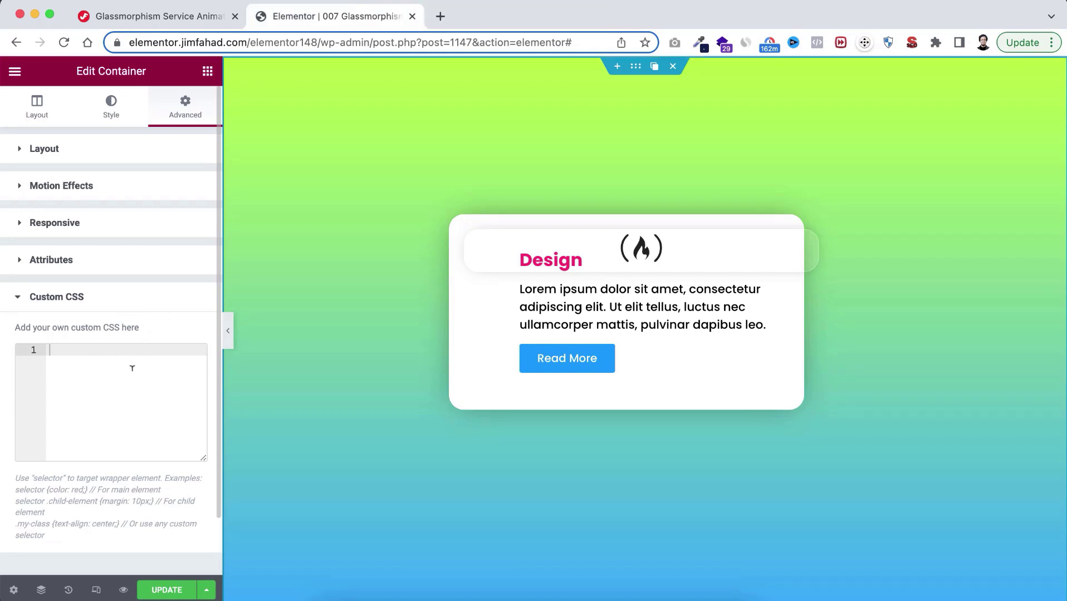
left_click(186, 17)
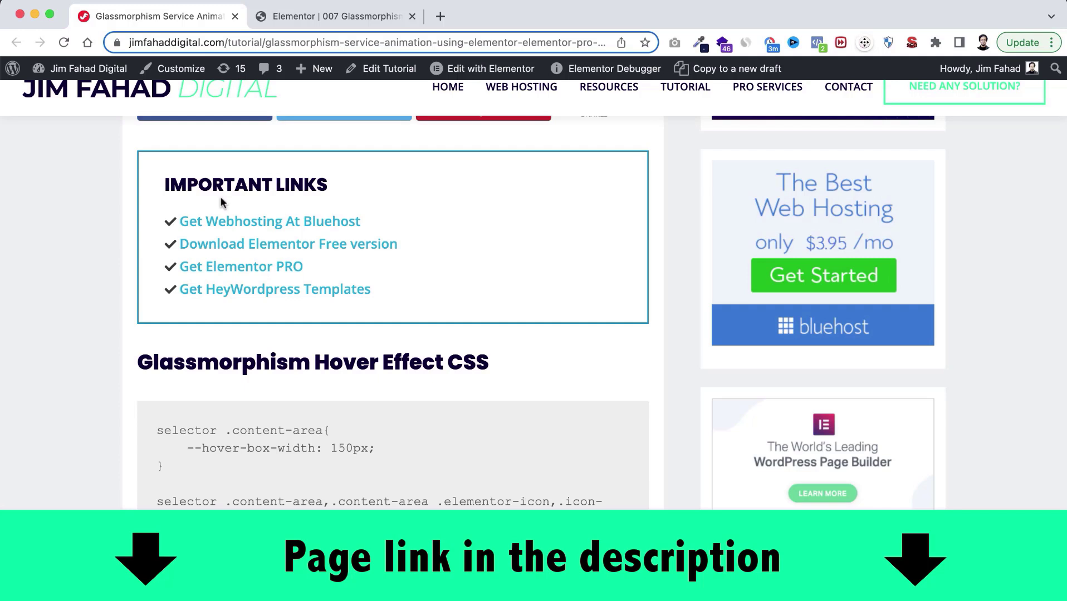
scroll(298, 338, "down", 3)
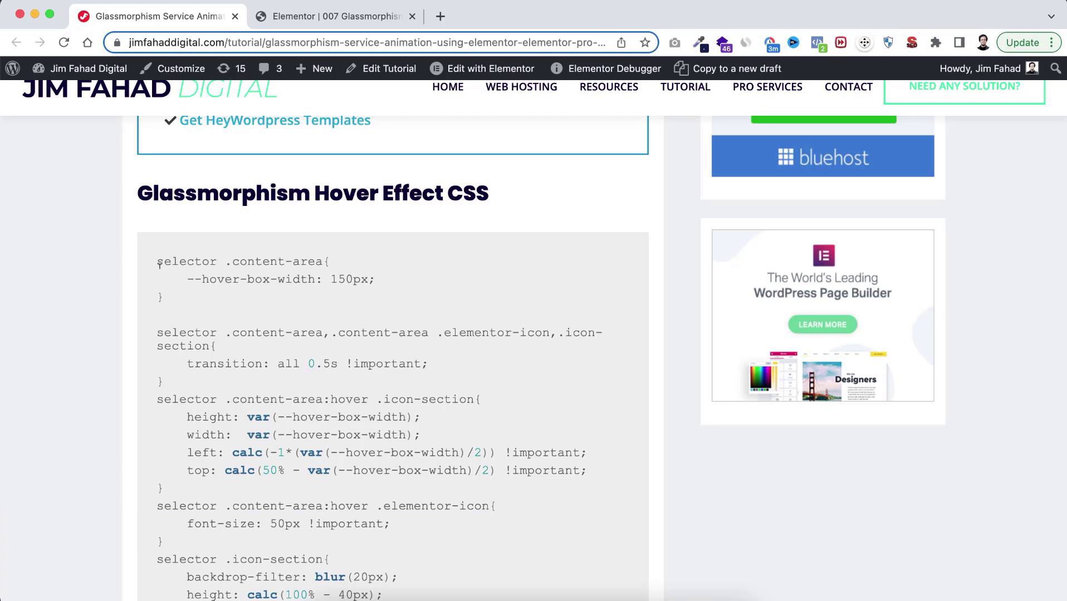
left_click_drag(158, 257, 232, 501)
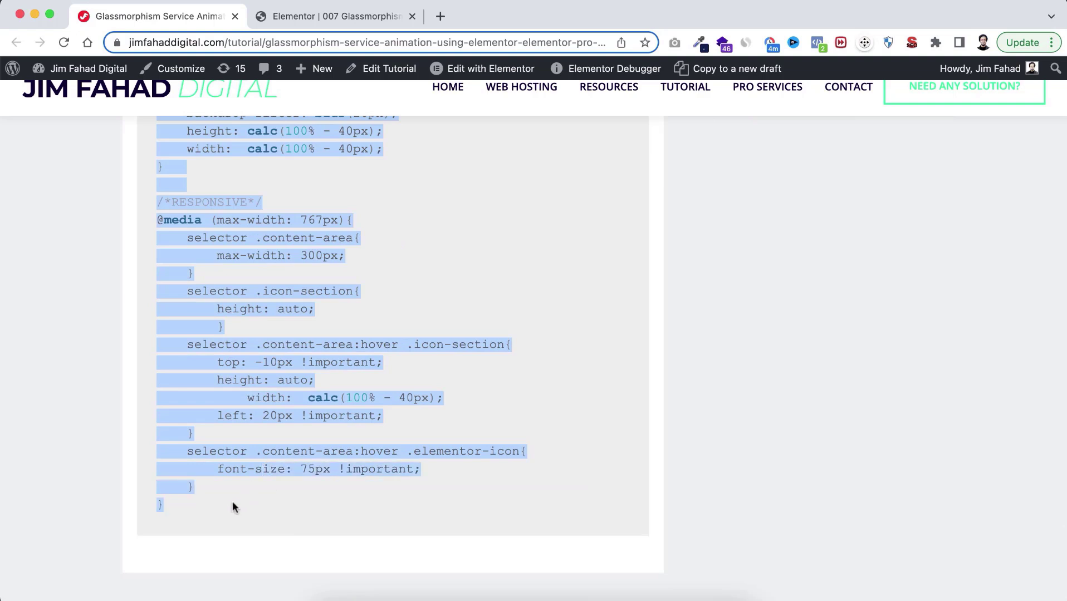
left_click(303, 12)
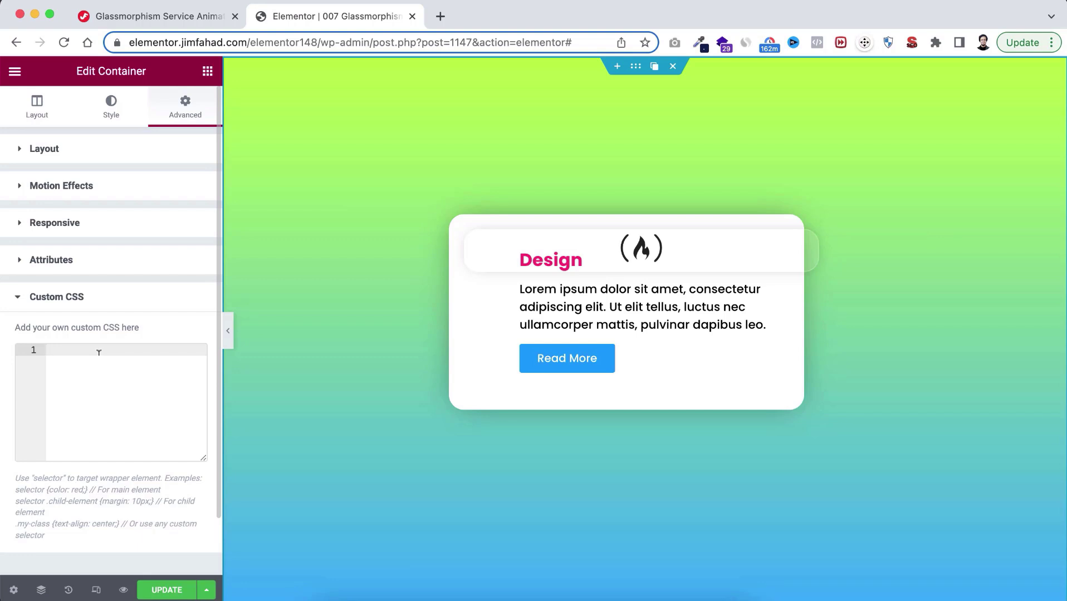
key("super+v")
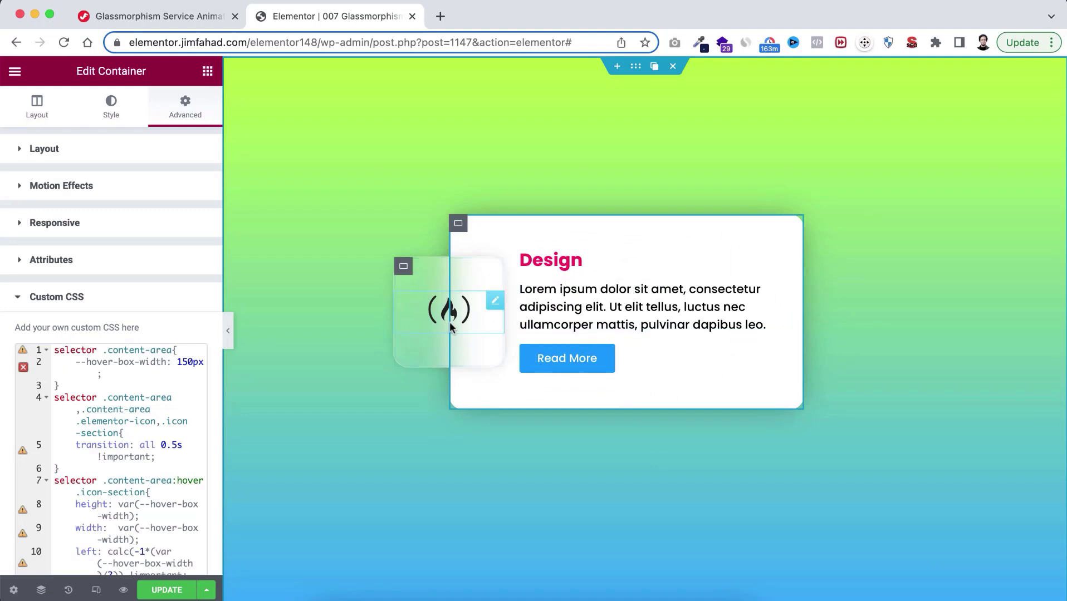
- Set the size of the flame icon to 100
left_click(442, 316)
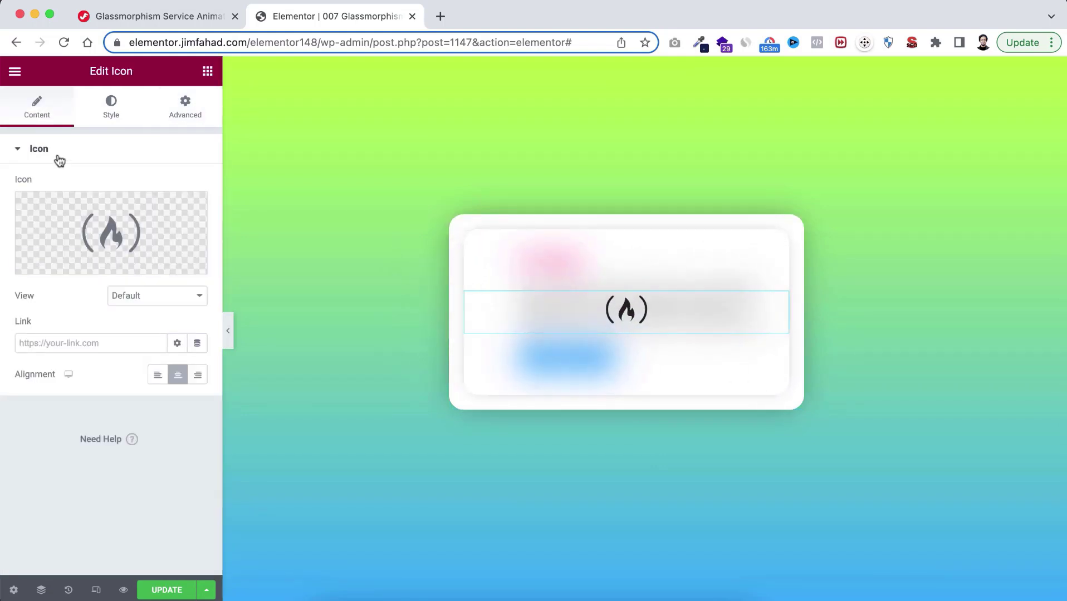
left_click(112, 104)
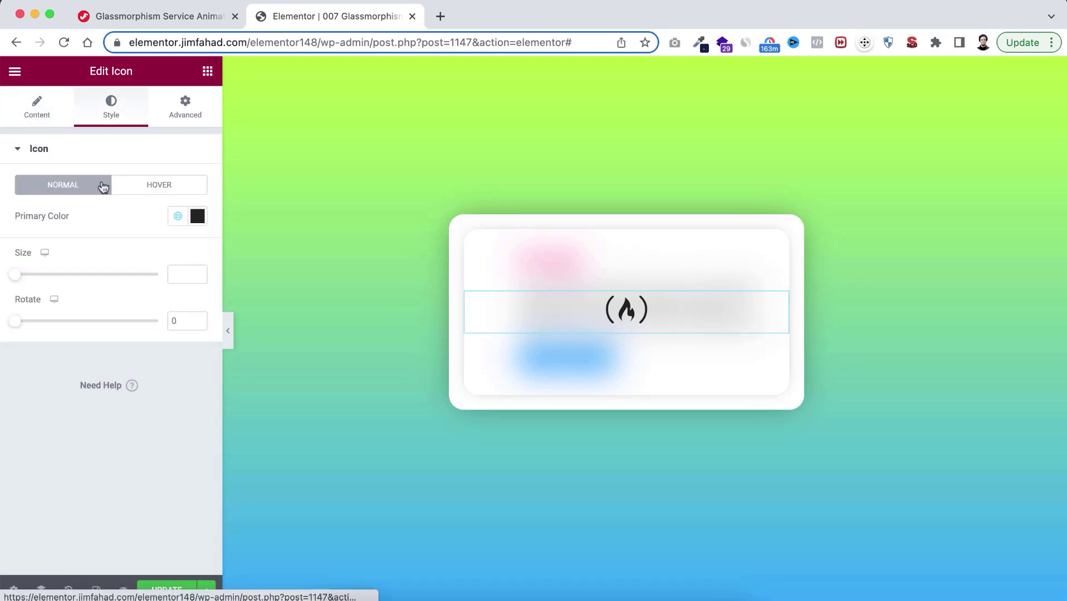
left_click(184, 274)
type("7")
key("BackSpace")
type("100")
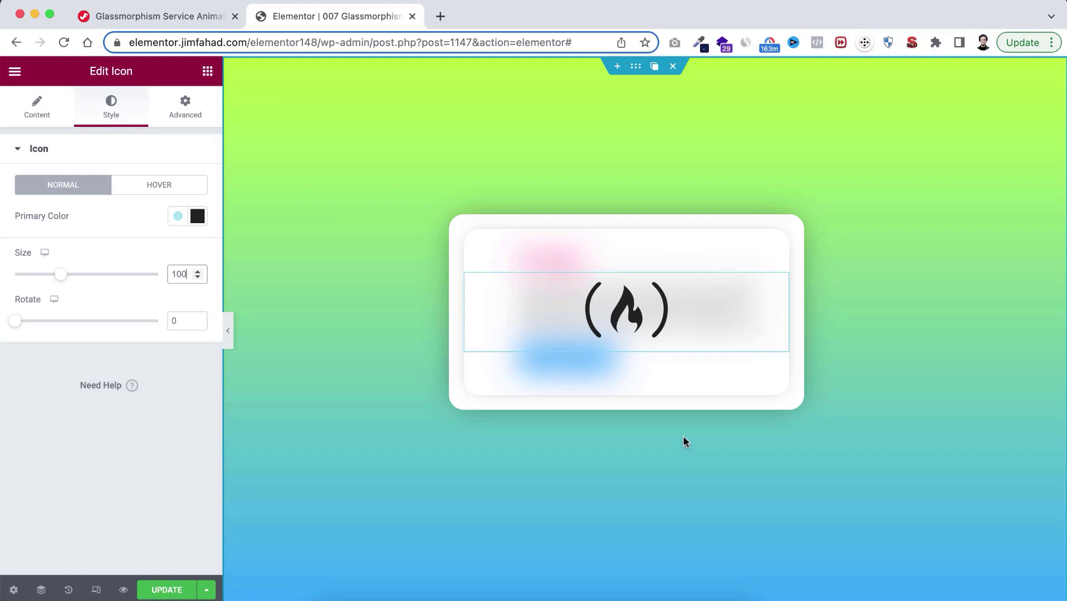
- Switch the responsive preview to tablet and set the white card container's width to 60%
left_click(97, 590)
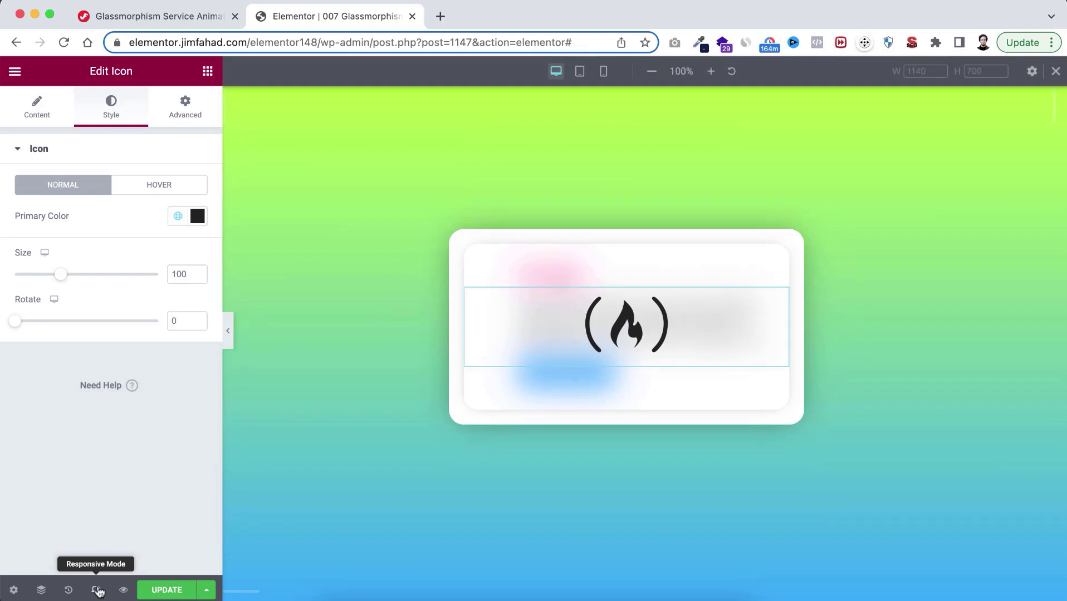
left_click(580, 72)
mouse_move(631, 319)
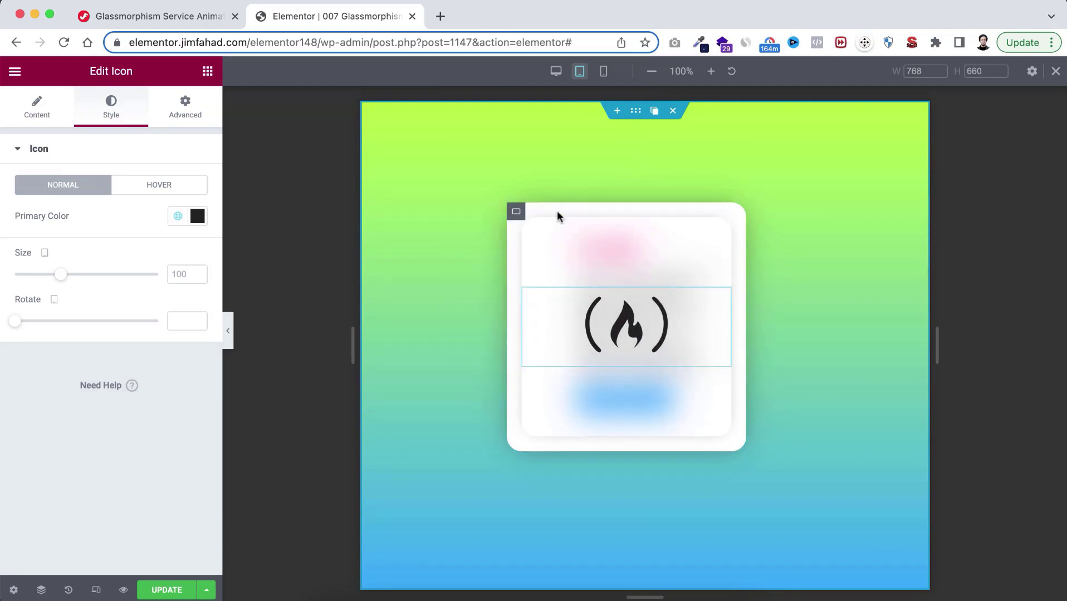
mouse_move(533, 230)
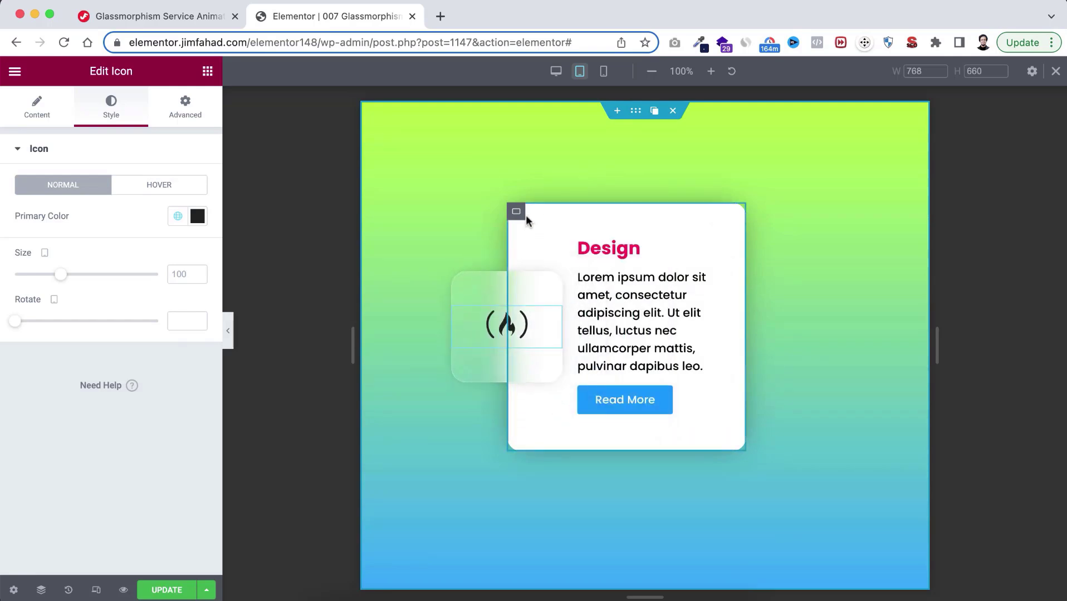
left_click(518, 214)
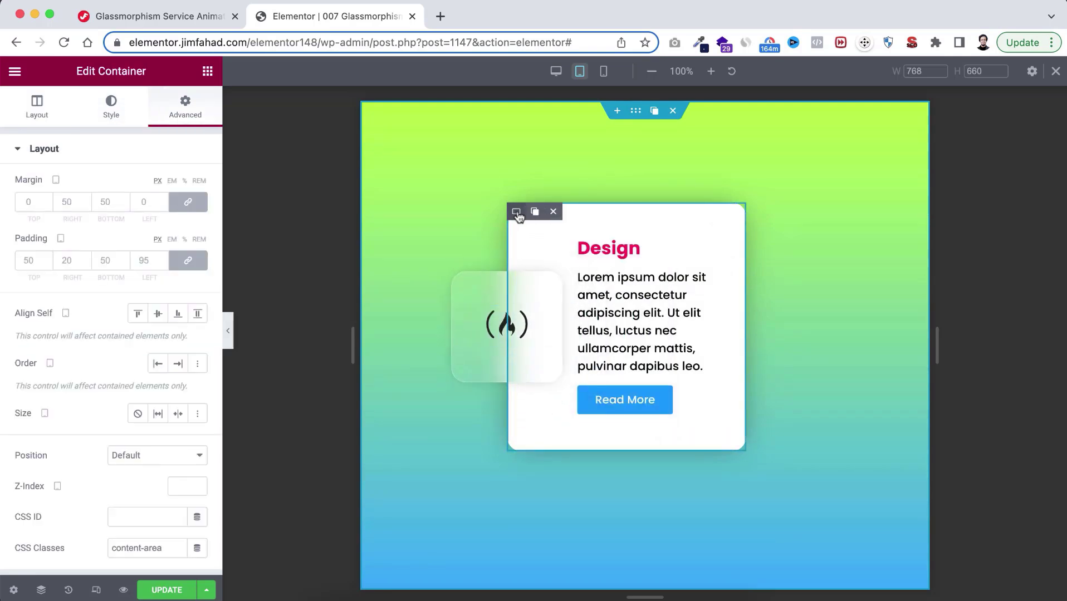
left_click(39, 114)
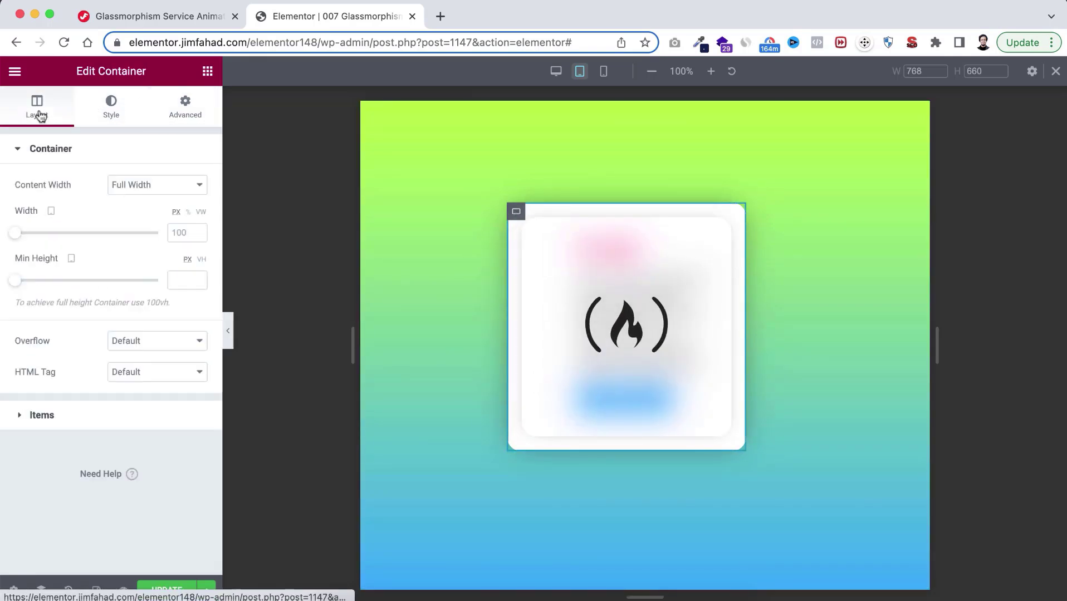
left_click(189, 213)
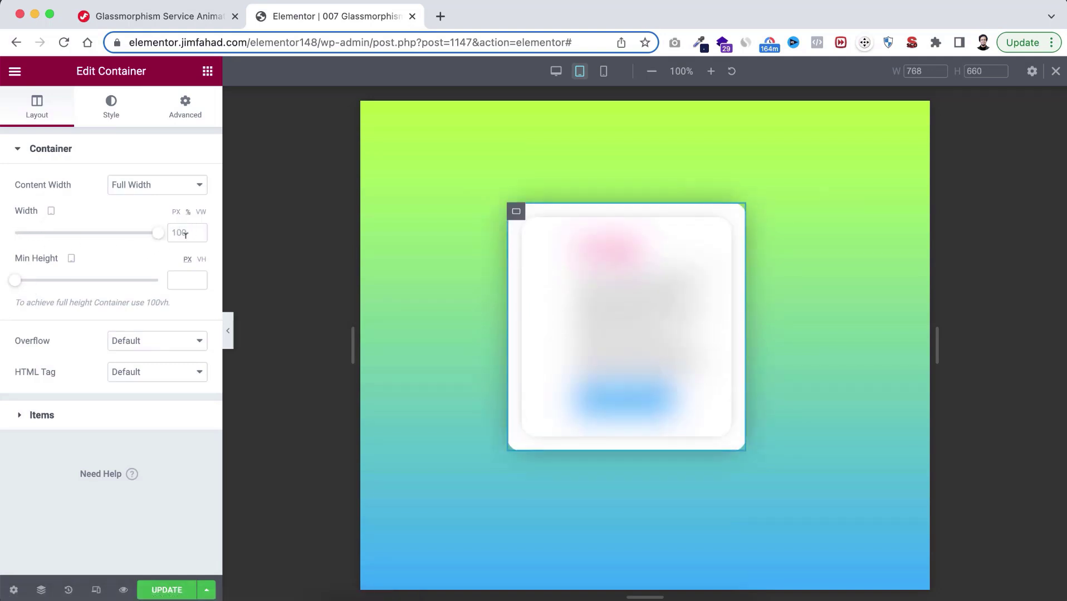
double_click(182, 230)
key("BackSpace")
type("60")
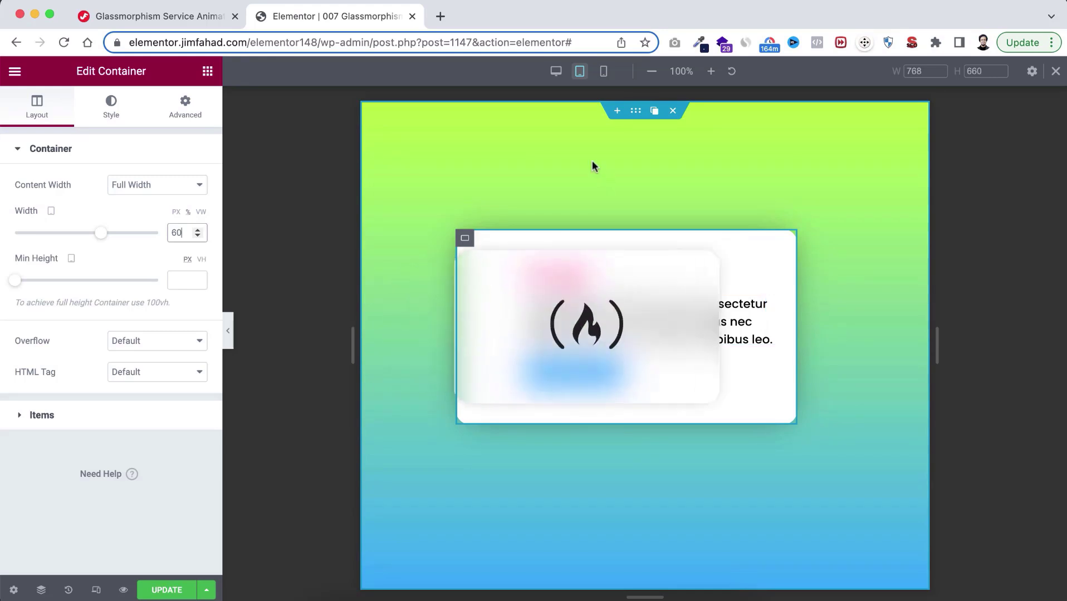
- In the mobile preview, unlink the card container's padding values and set the top padding to 140 px
left_click(604, 73)
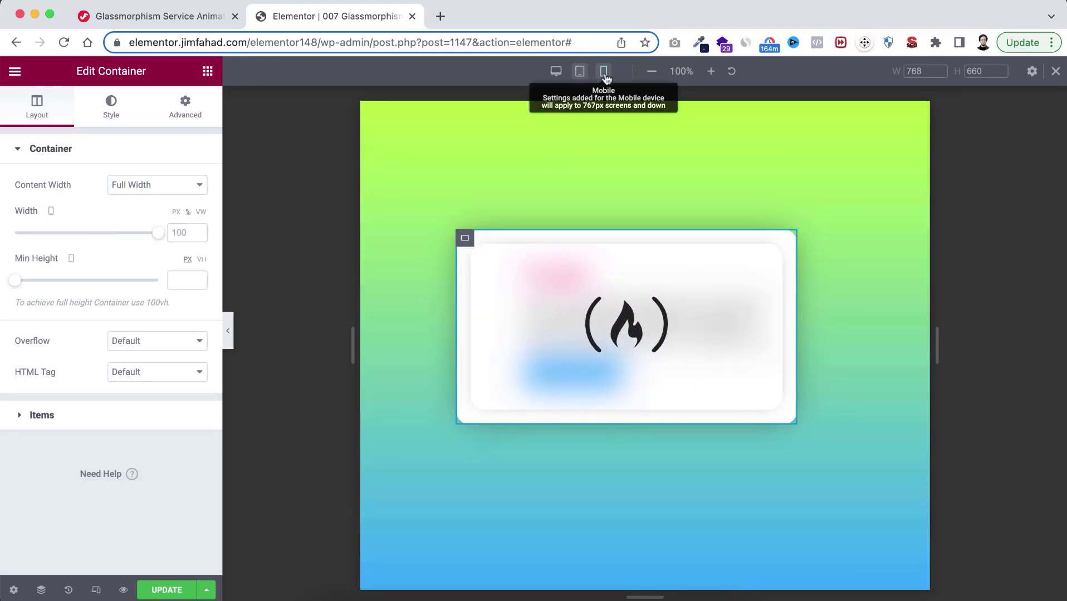
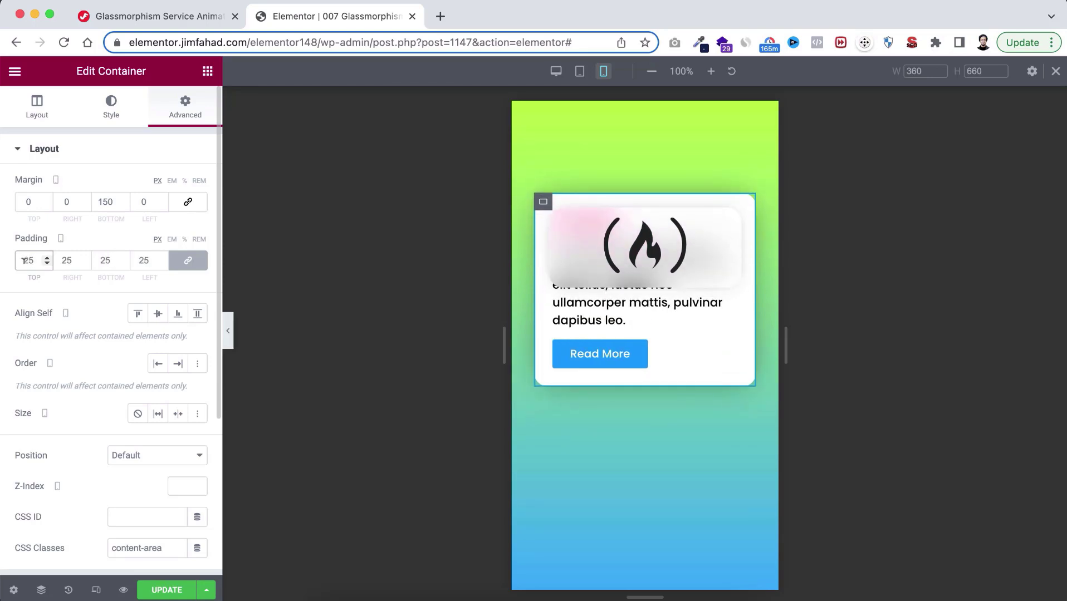
left_click(187, 260)
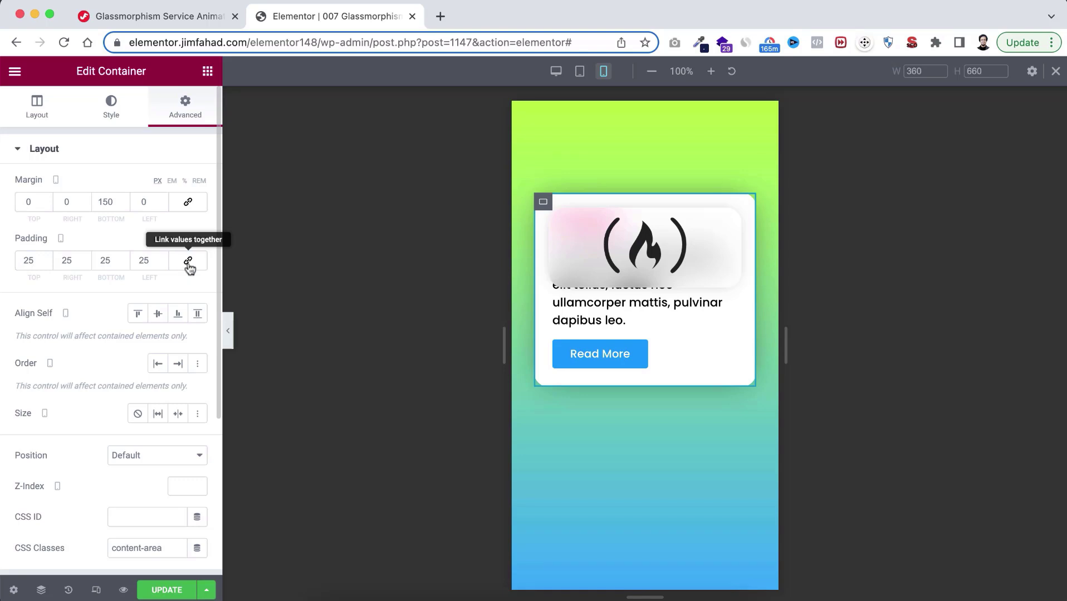
double_click(35, 261)
type("140")
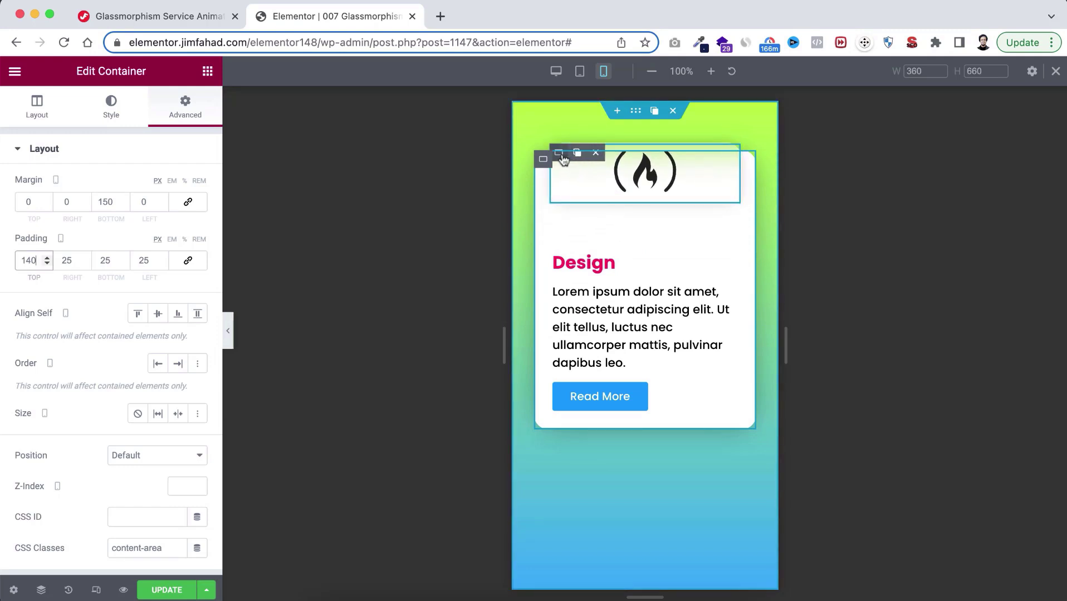
- Unlink the icon container's mobile margin values and set the top margin to -100 px
left_click(560, 156)
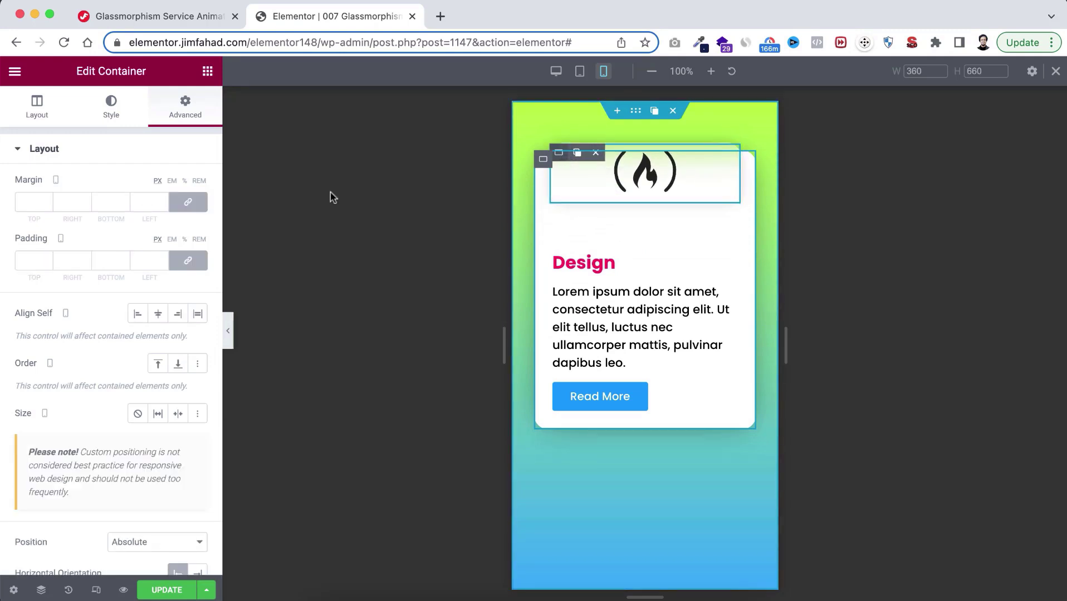
left_click(187, 204)
left_click(32, 201)
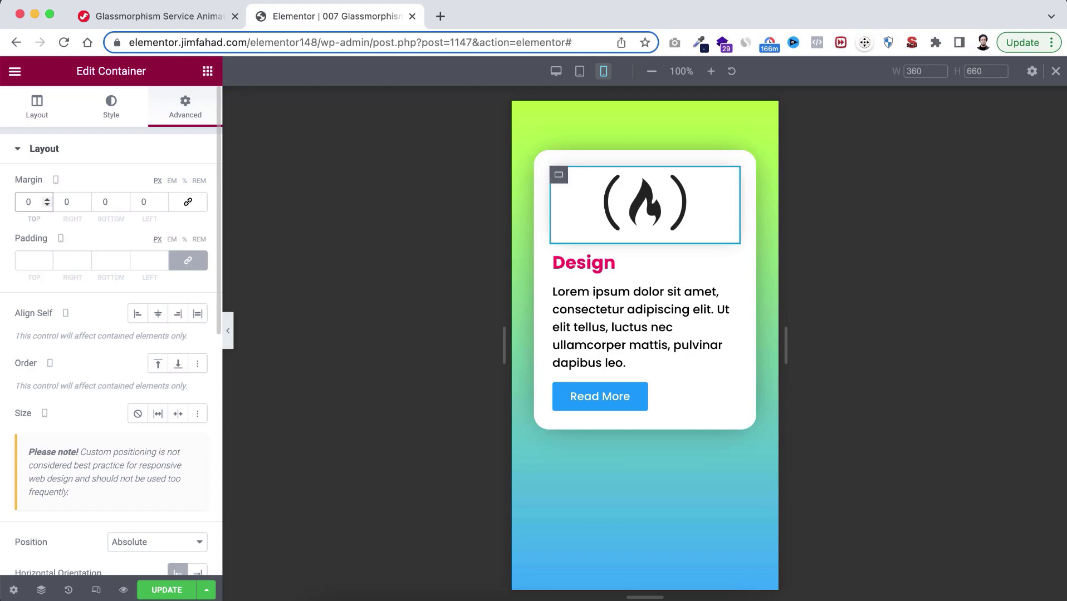
key("Down")
type("0")
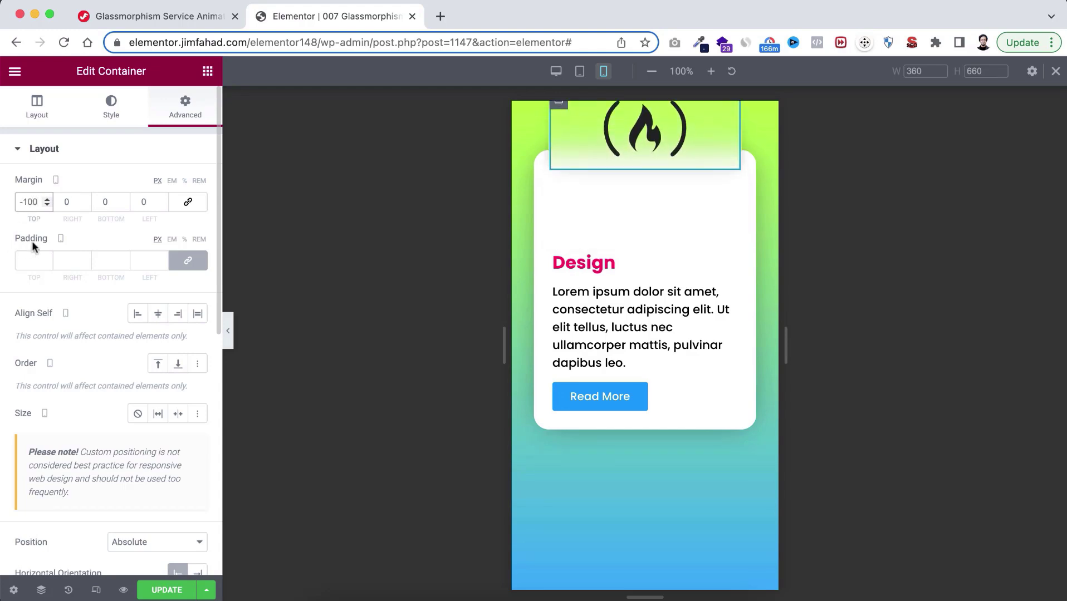
- Unlink the icon container's mobile padding values and set top and bottom to 50 px, right and left to 25 px
left_click(188, 260)
left_click(25, 259)
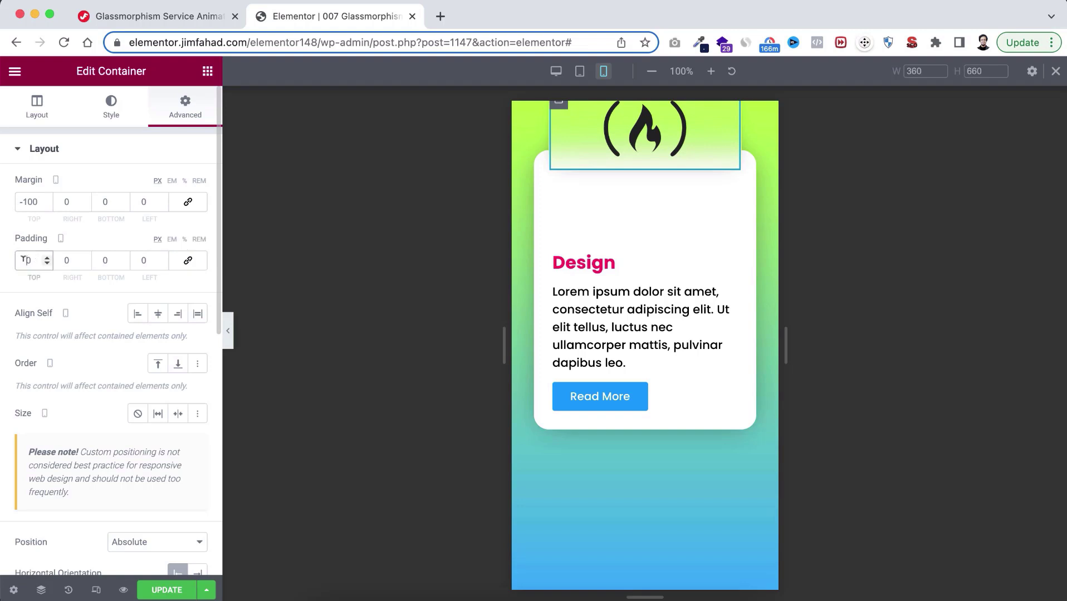
type("50")
left_click(104, 259)
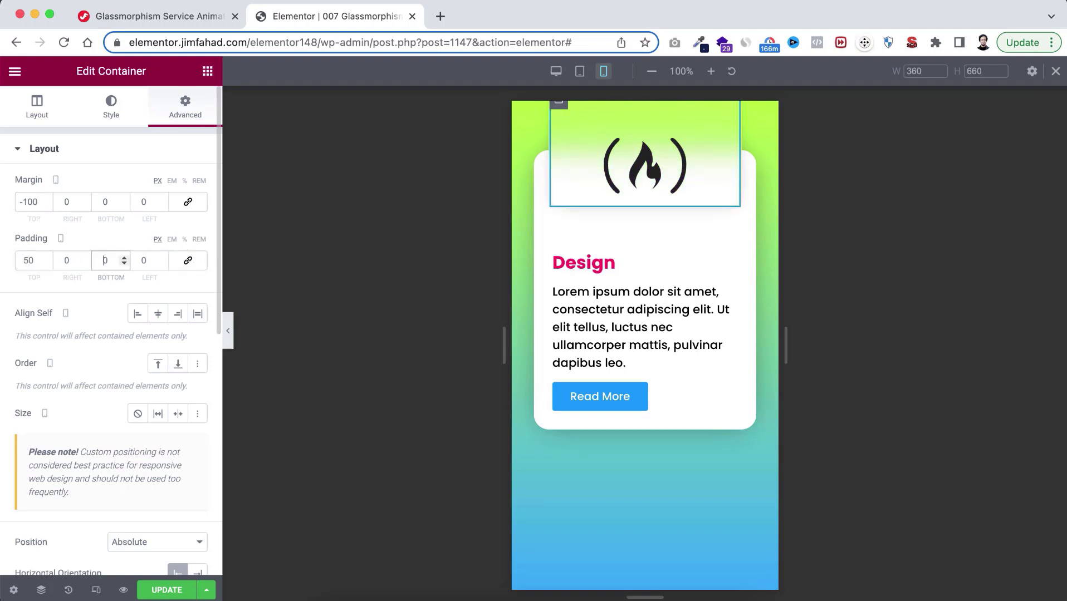
type("50")
double_click(69, 258)
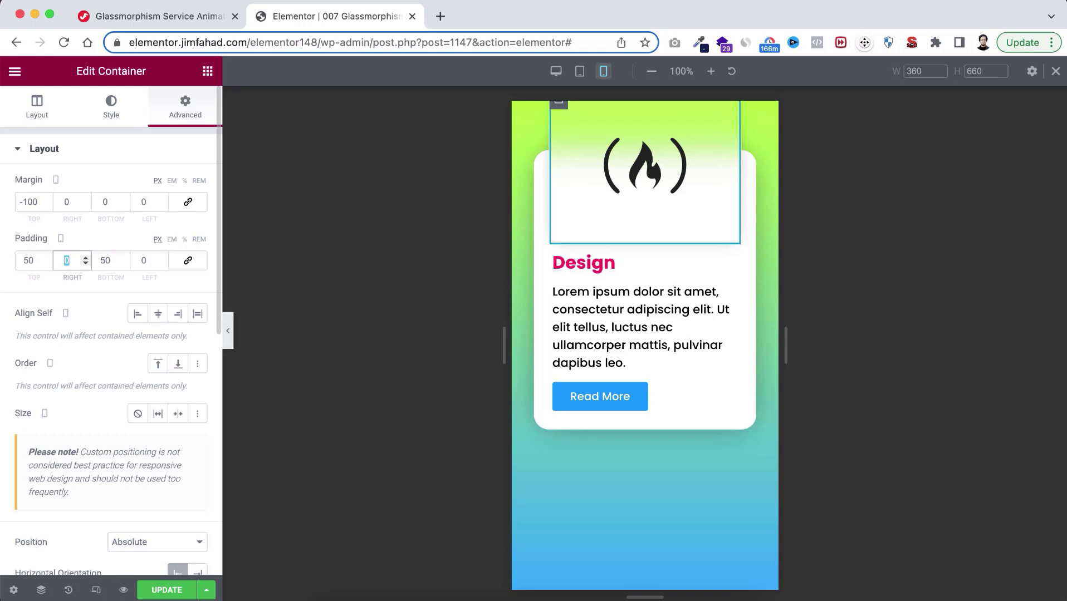
type("25")
double_click(145, 259)
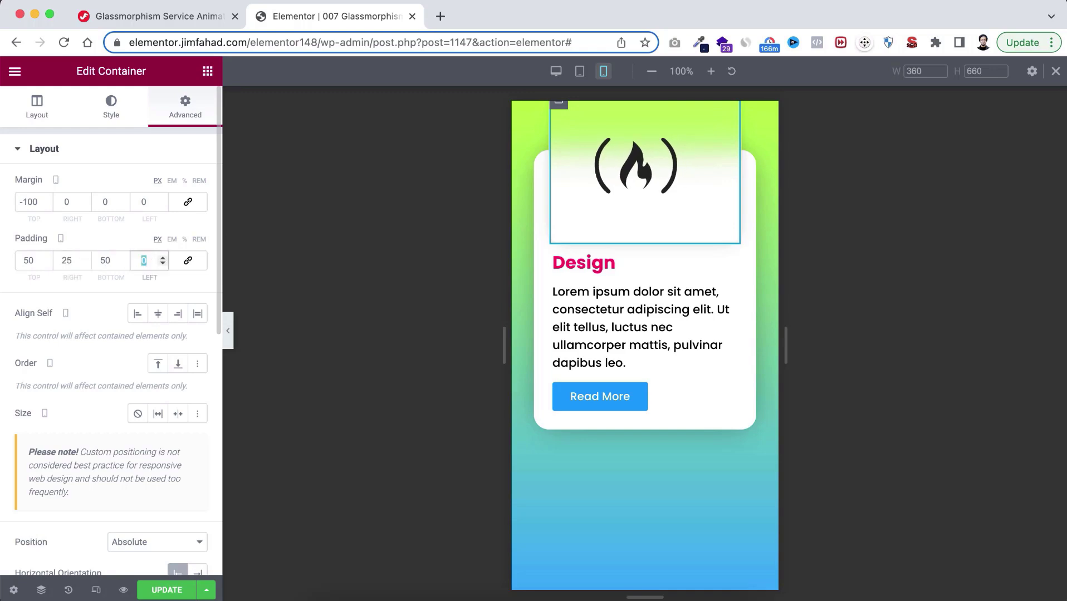
type("25")
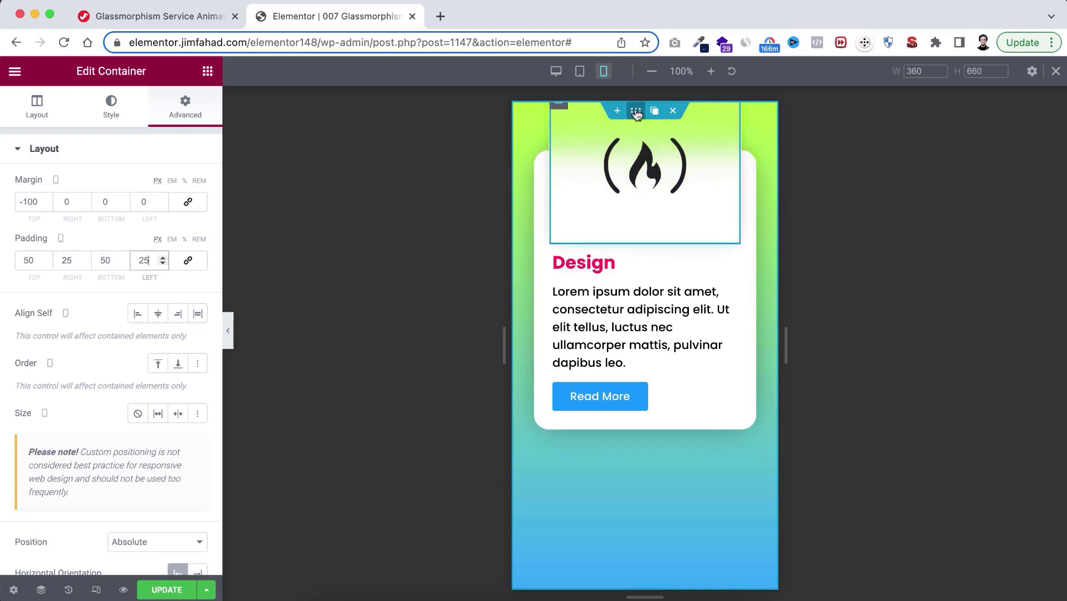
- Unlink the outer section container's mobile padding values, switch the unit to px and set the top padding to 180
left_click(637, 114)
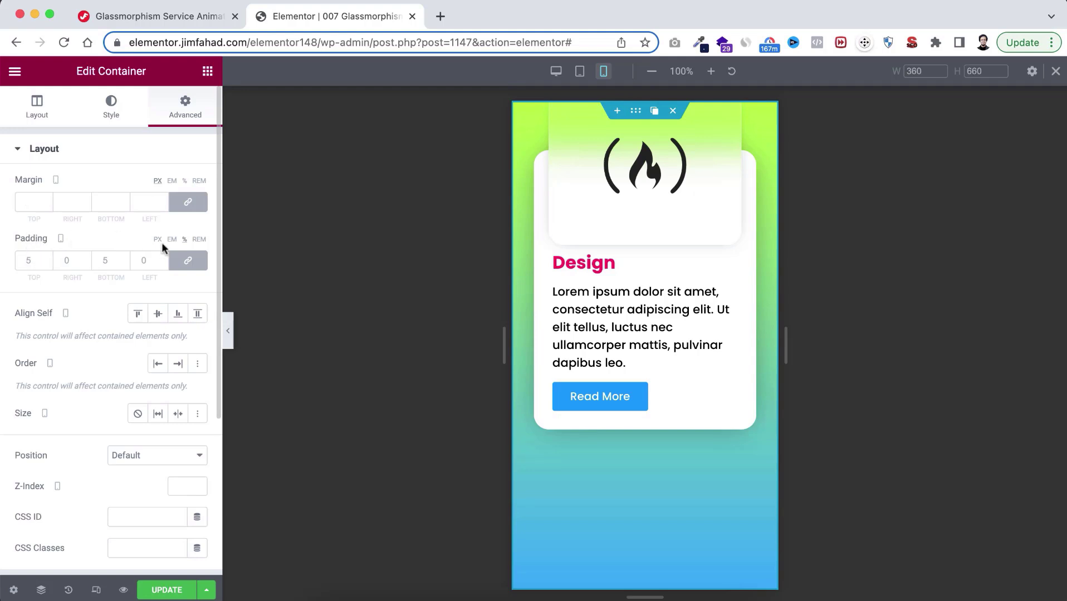
left_click(188, 260)
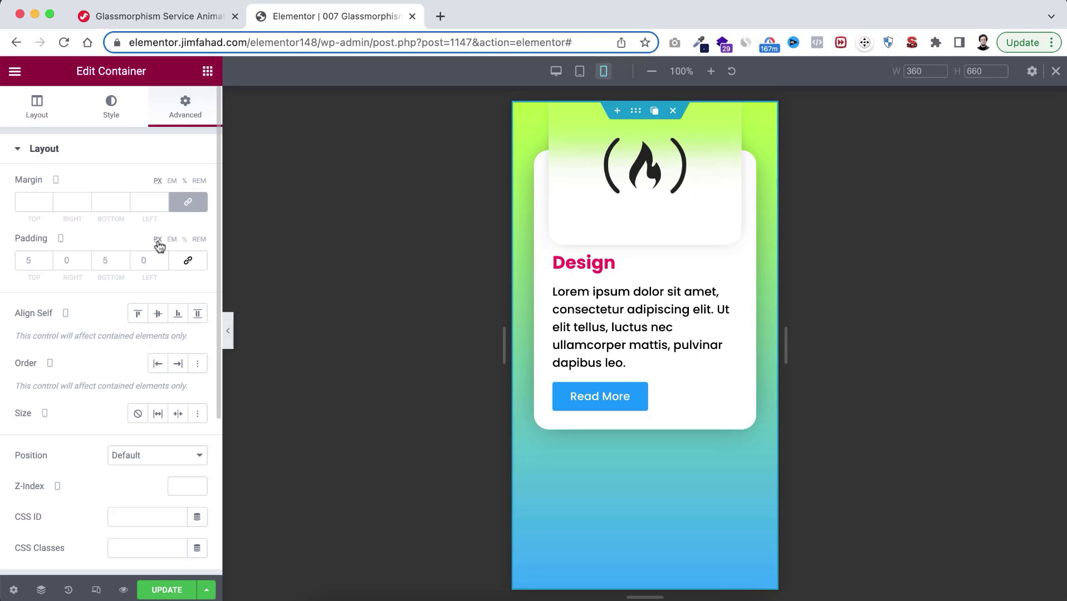
left_click(30, 260)
type("180")
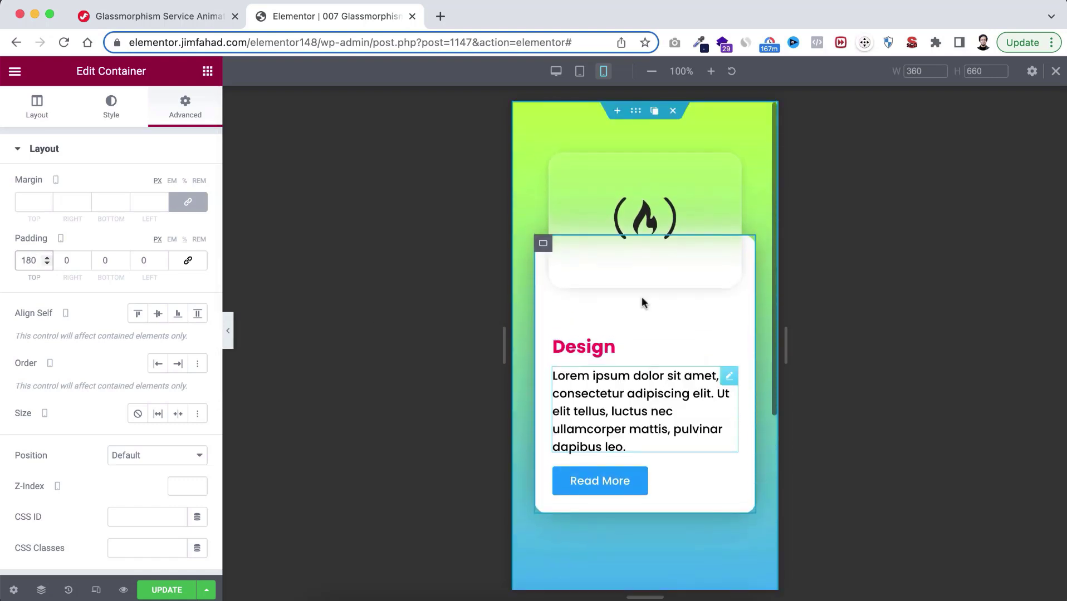
- Return the responsive preview to desktop and duplicate the white Design card container three times to form a two-by-two grid
left_click(580, 71)
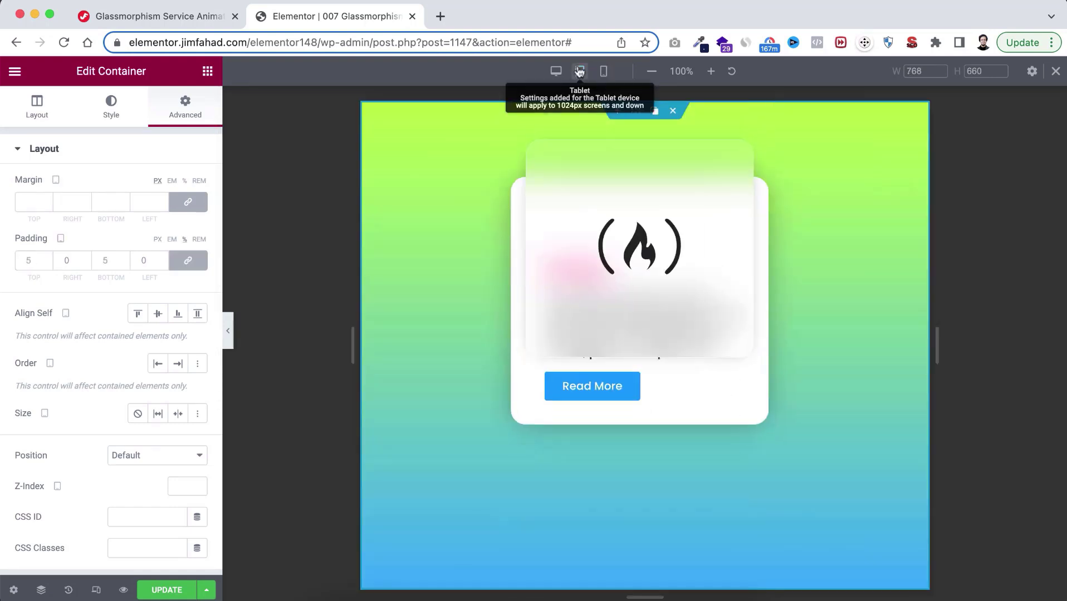
left_click(555, 72)
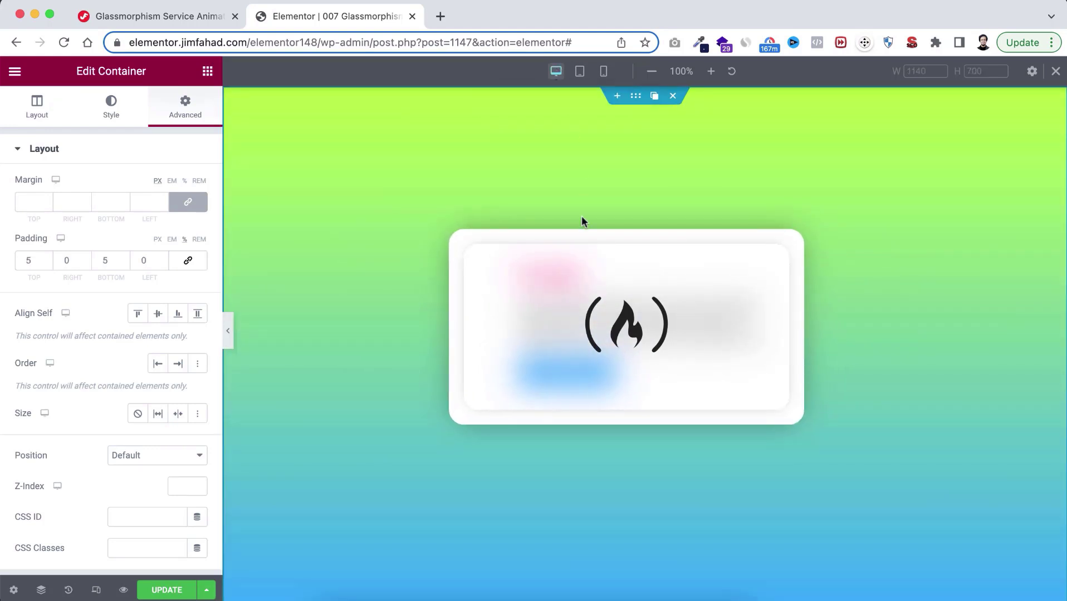
mouse_move(572, 262)
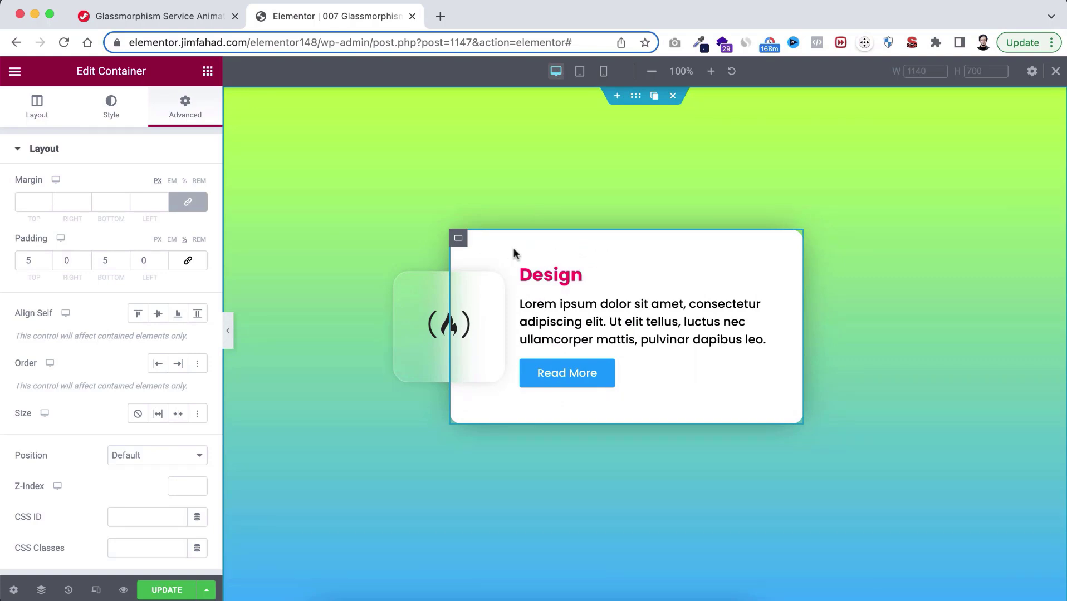
mouse_move(460, 243)
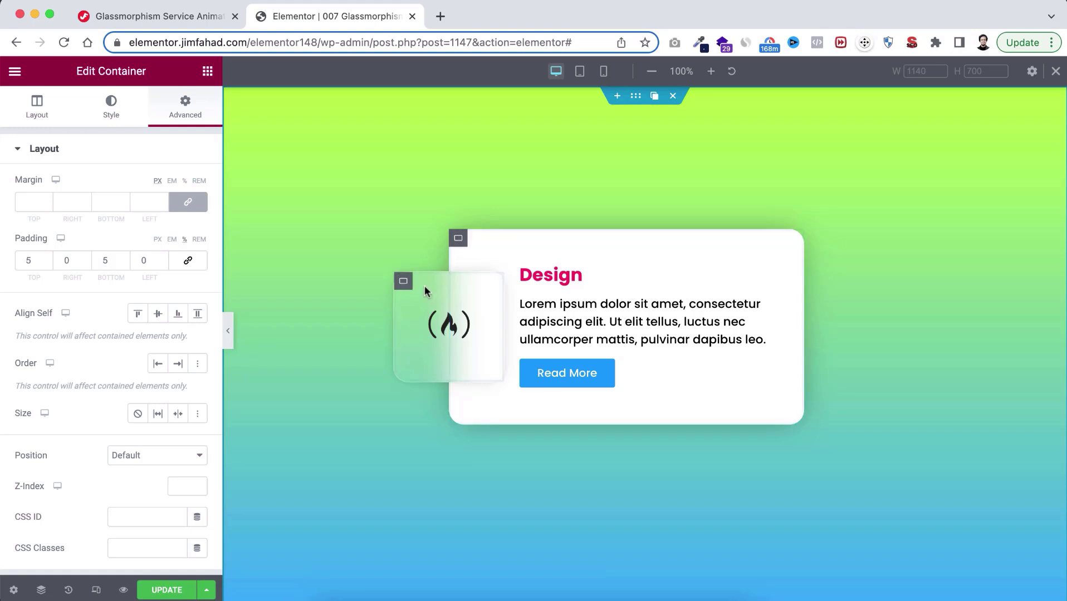
mouse_move(406, 290)
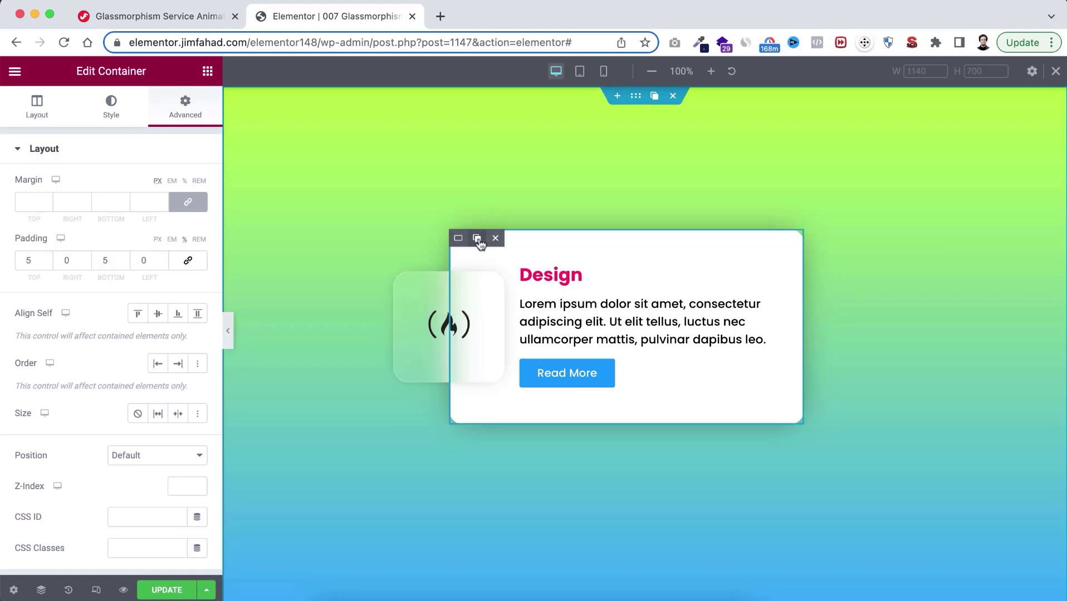
left_click(477, 239)
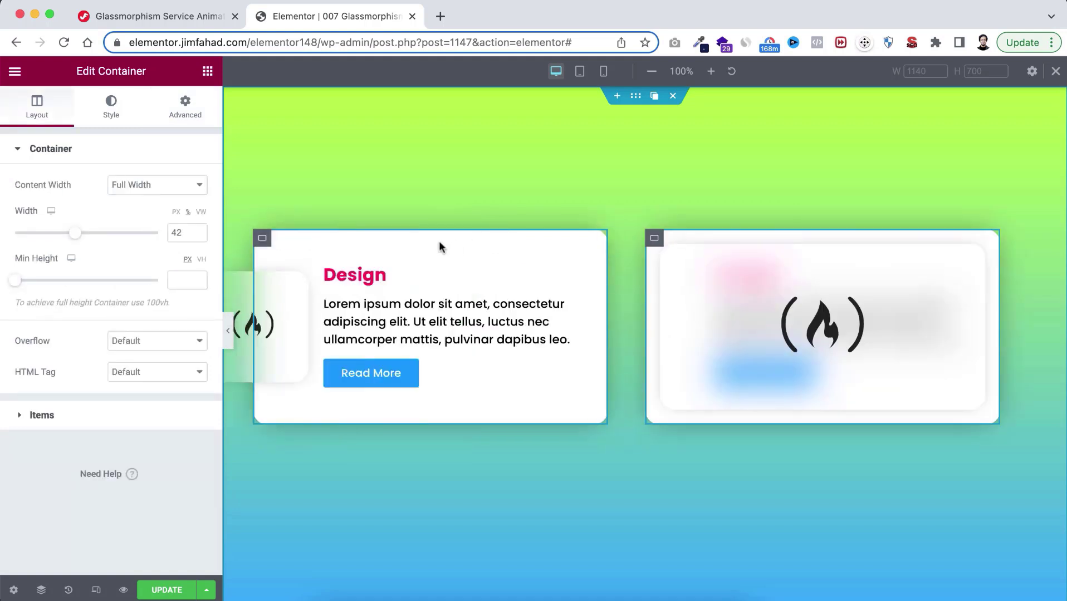
mouse_move(272, 245)
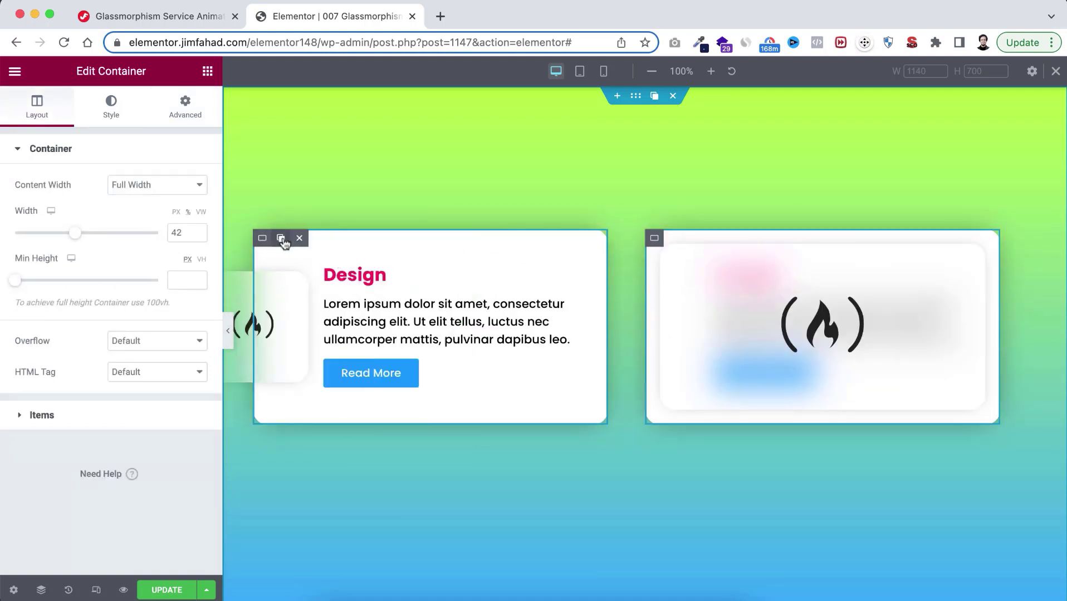
left_click(281, 239)
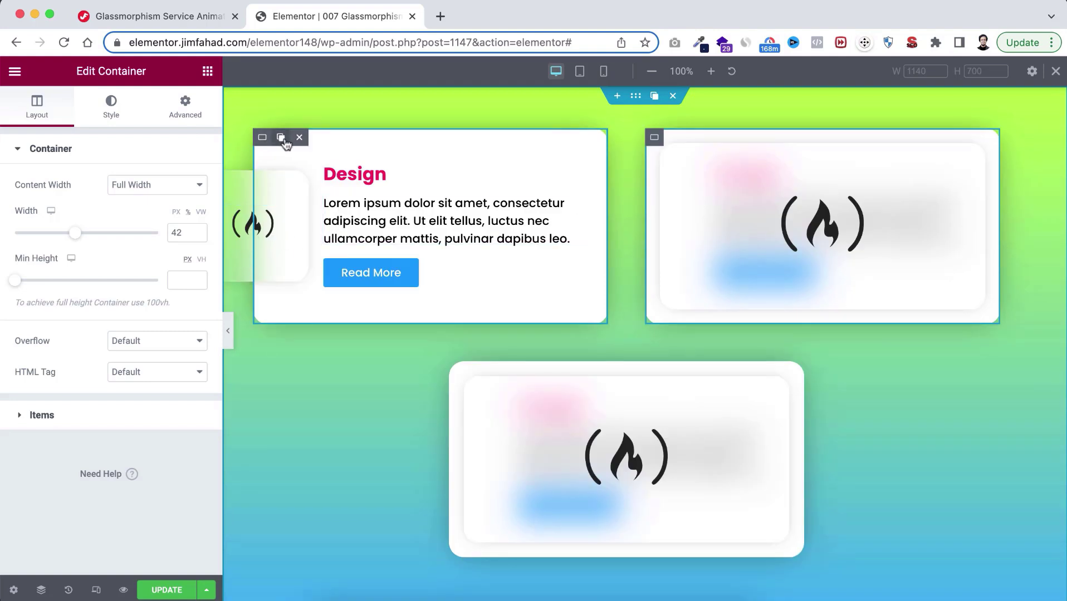
left_click(281, 138)
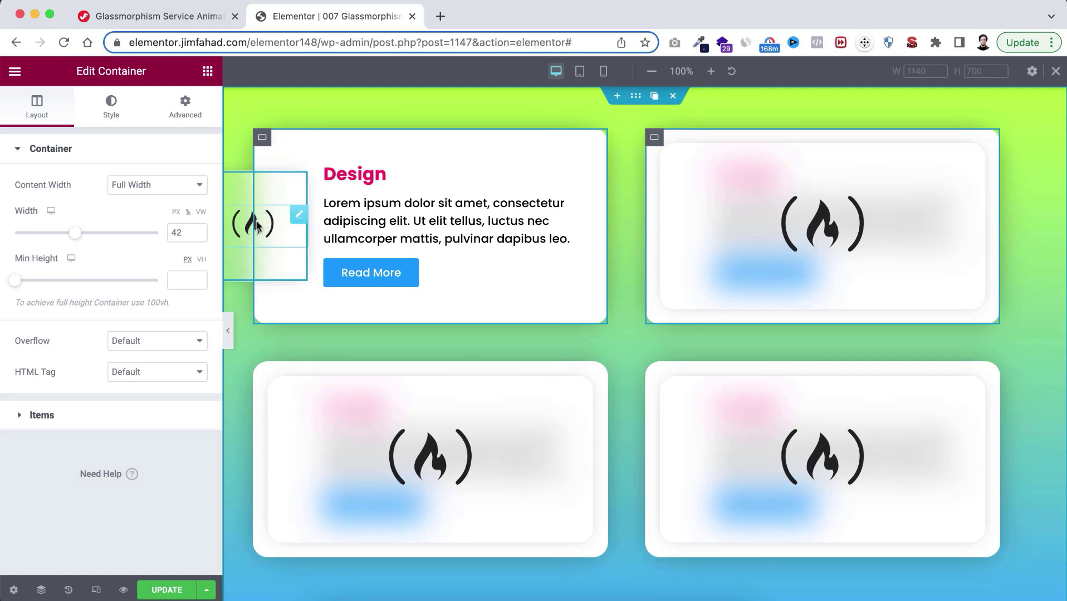
left_click(227, 330)
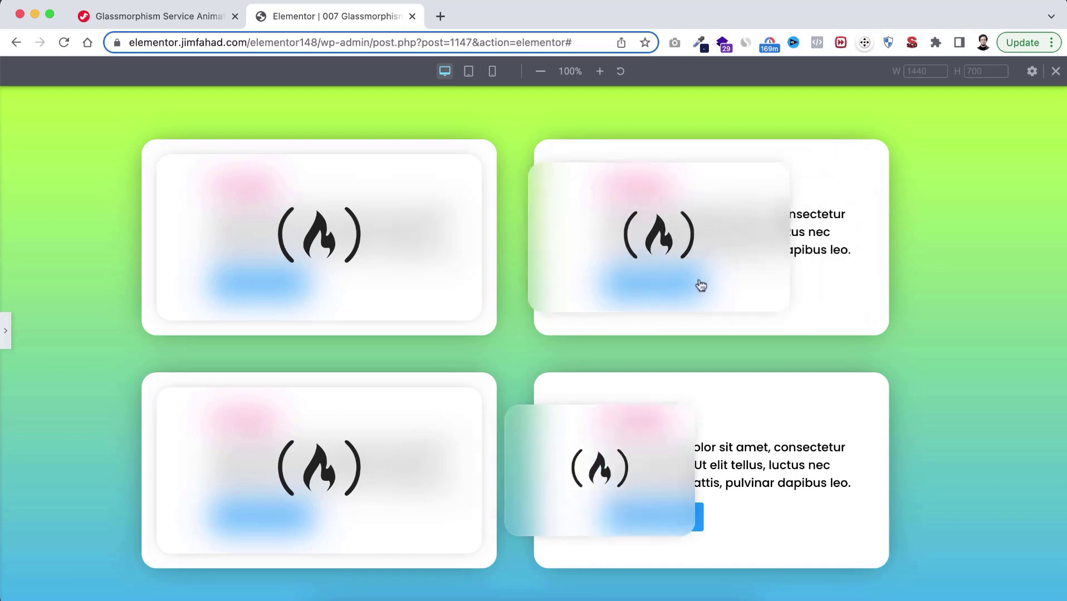
left_click(7, 333)
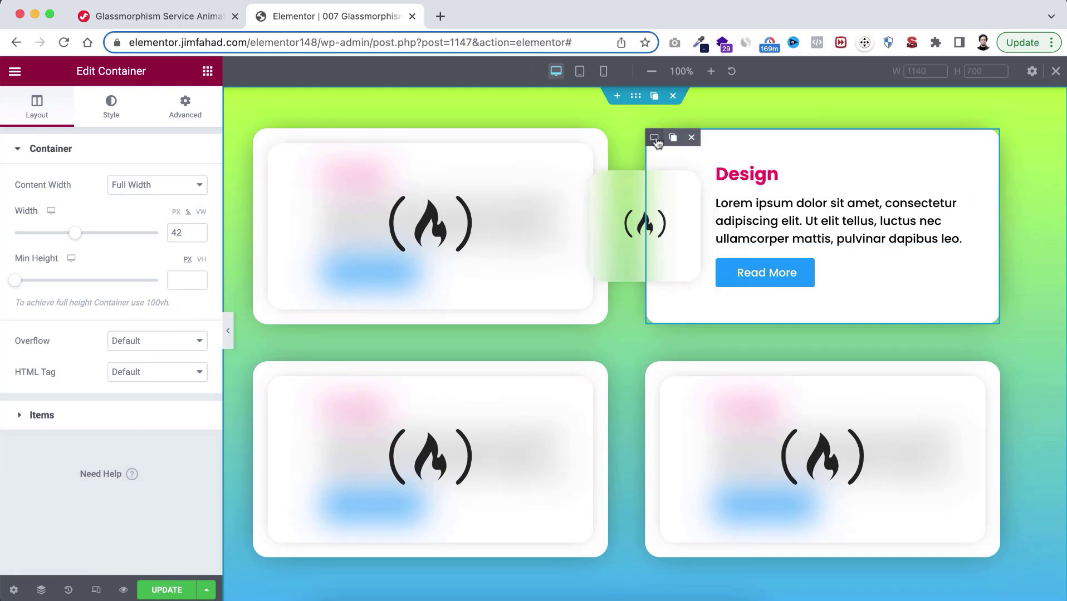
- Set the second card container's right margin to 0 and left margin to 50 px, for the card in the first row
left_click(188, 105)
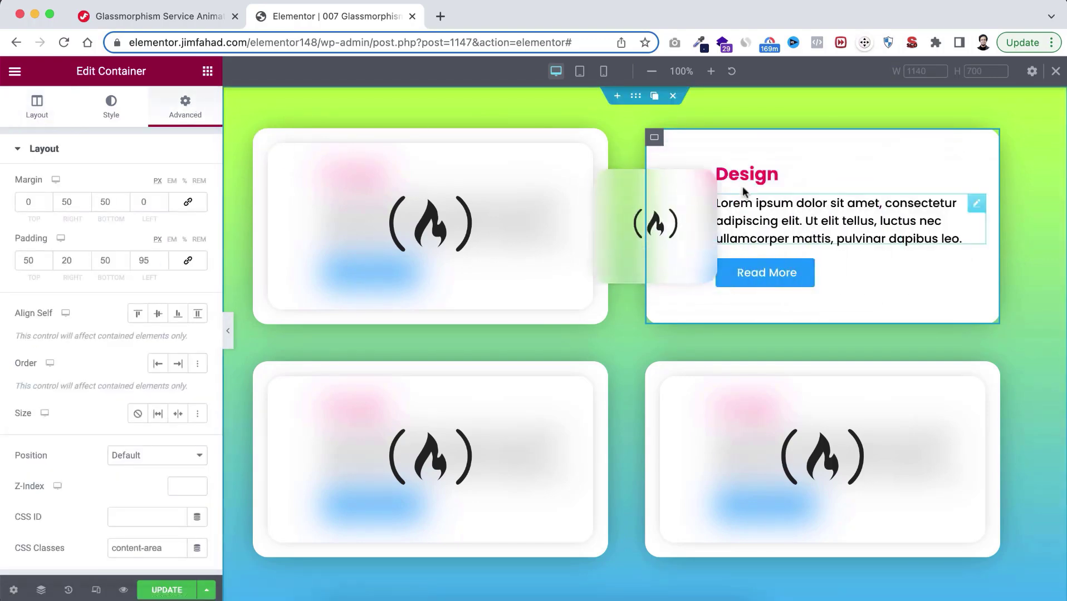
left_click(62, 200)
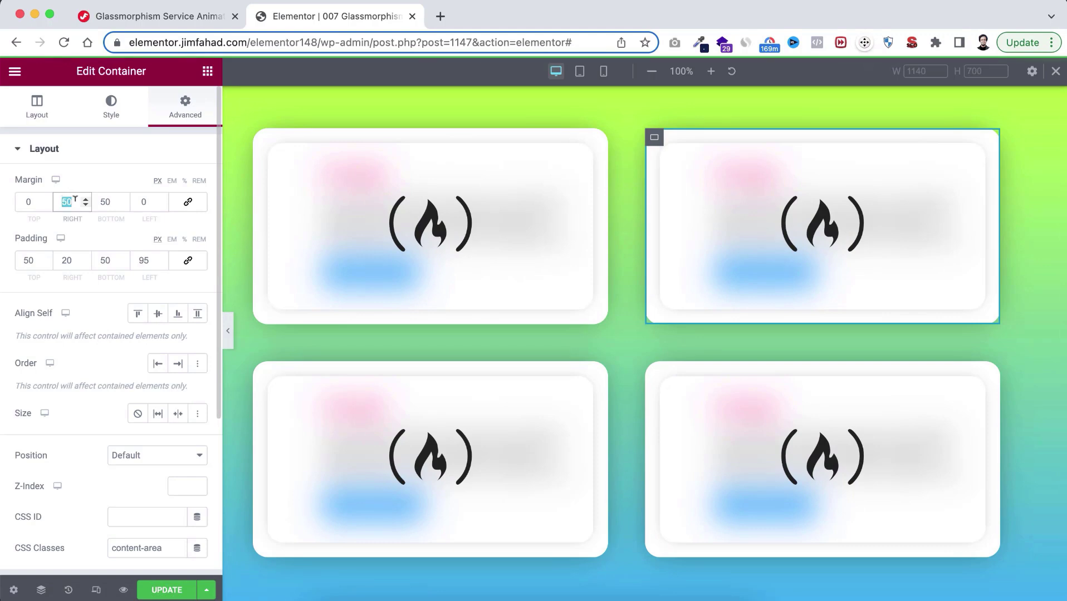
left_click(141, 200)
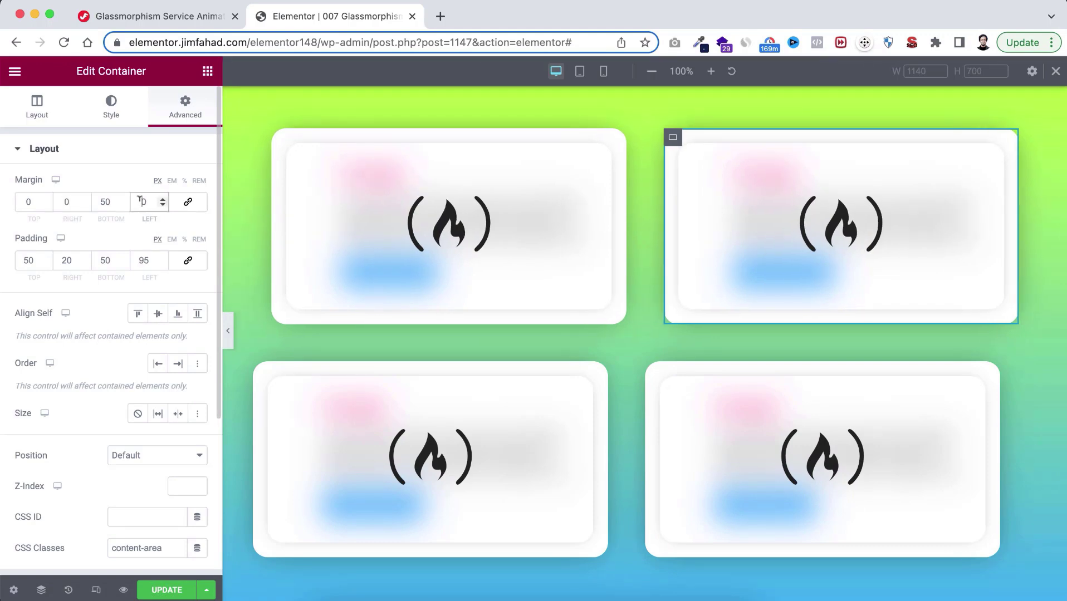
type("5")
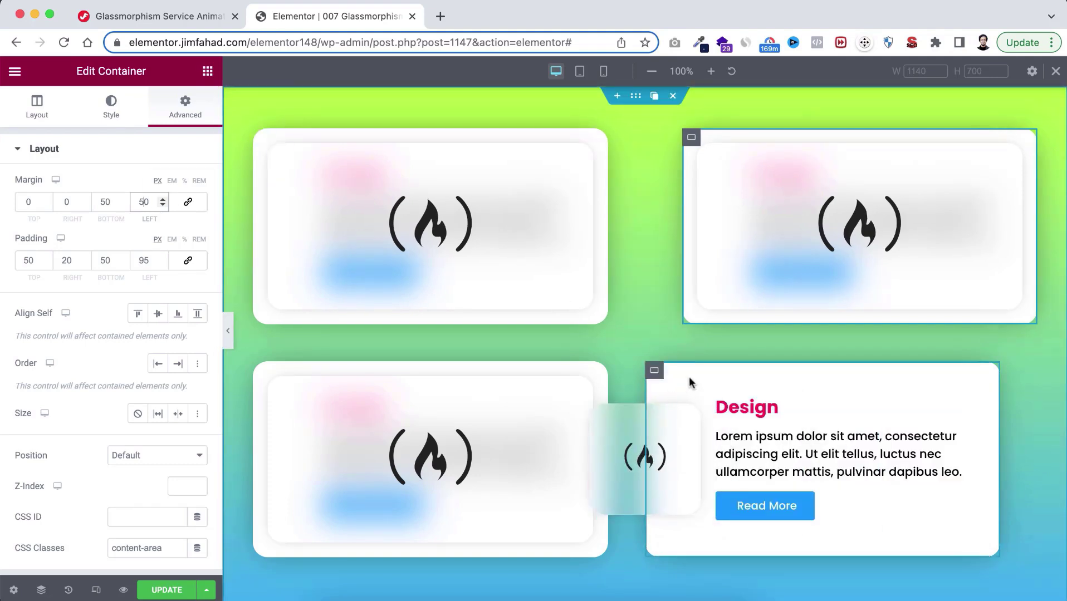
- Set the fourth card container's right margin to 0 and left margin to 50 px, for the card in the second row
left_click(654, 371)
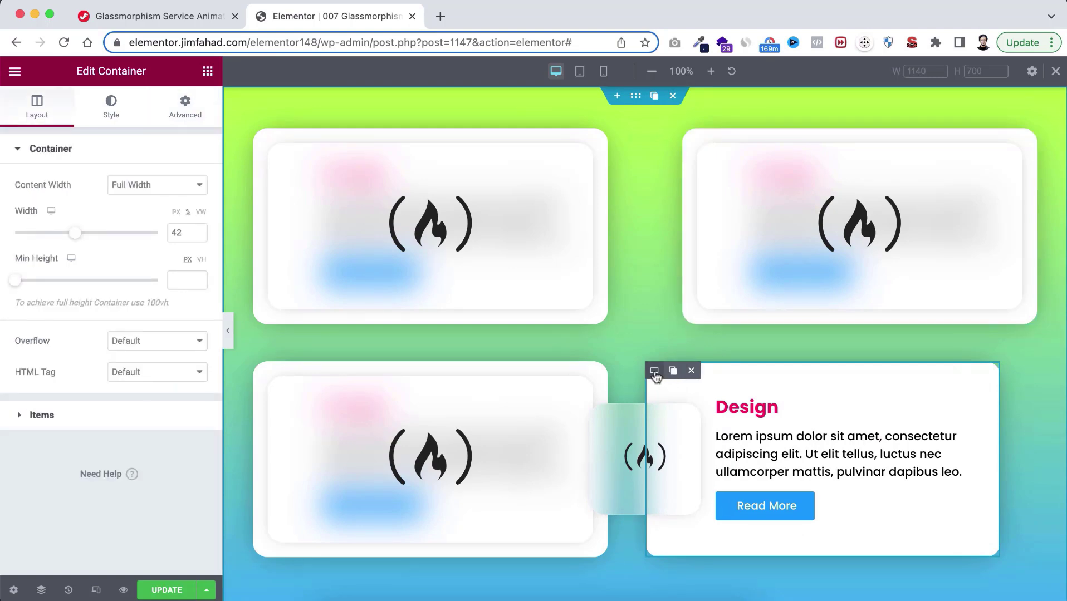
left_click(188, 114)
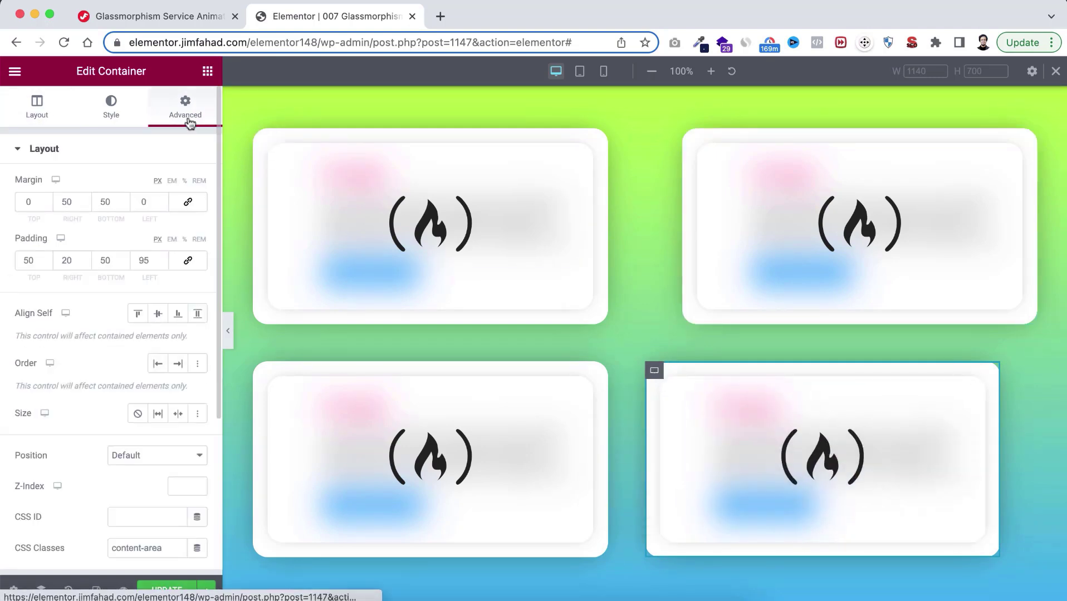
double_click(69, 201)
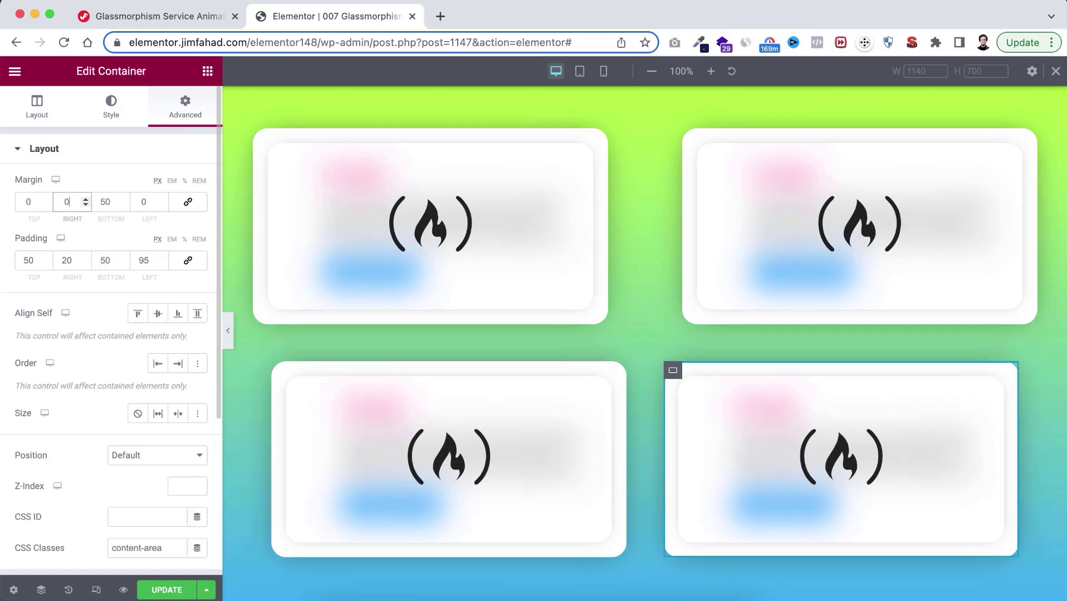
left_click(140, 201)
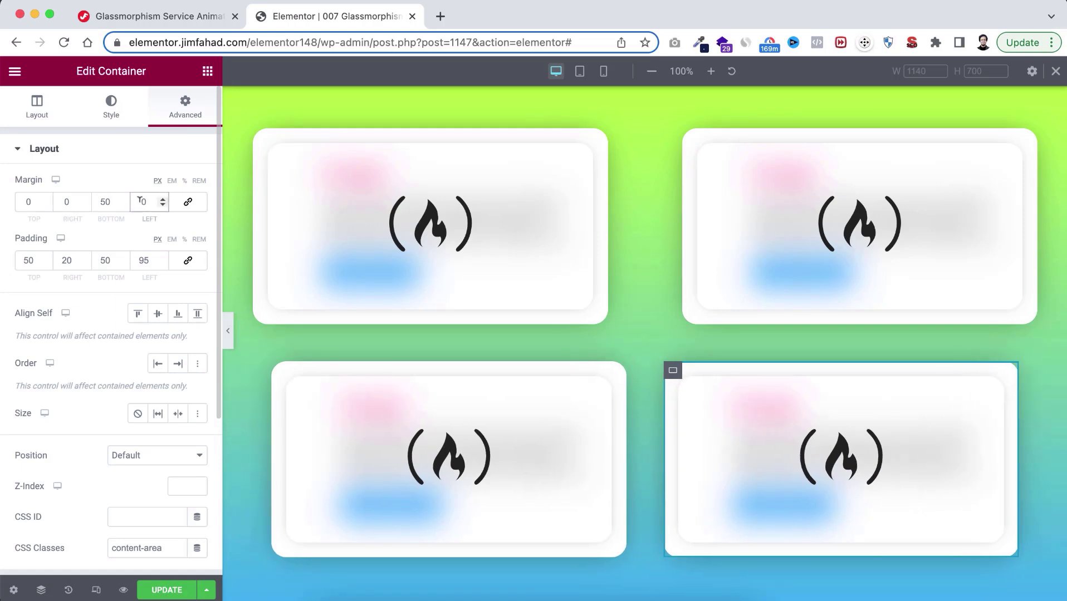
type("5")
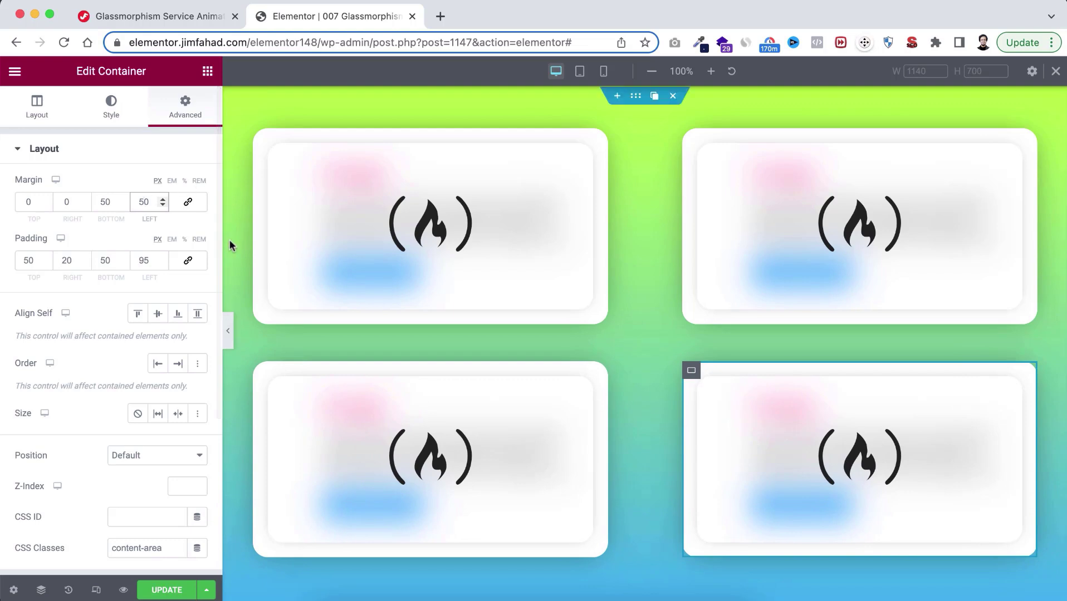
- In the tablet preview, unlink the first card container's margin values and set the bottom margin to 50 px and the other sides to 0
left_click(228, 330)
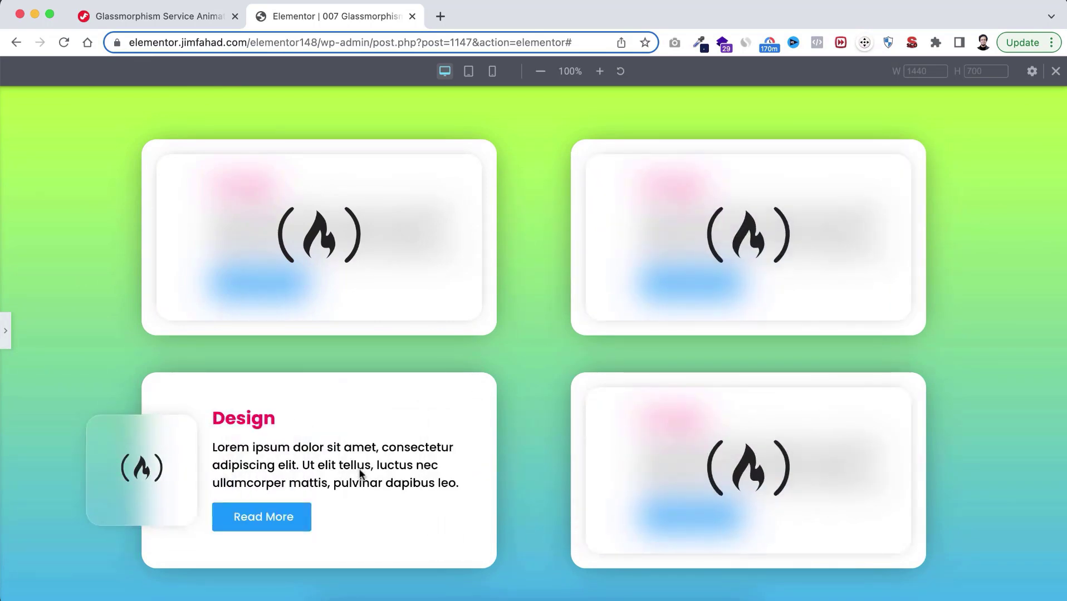
left_click(472, 74)
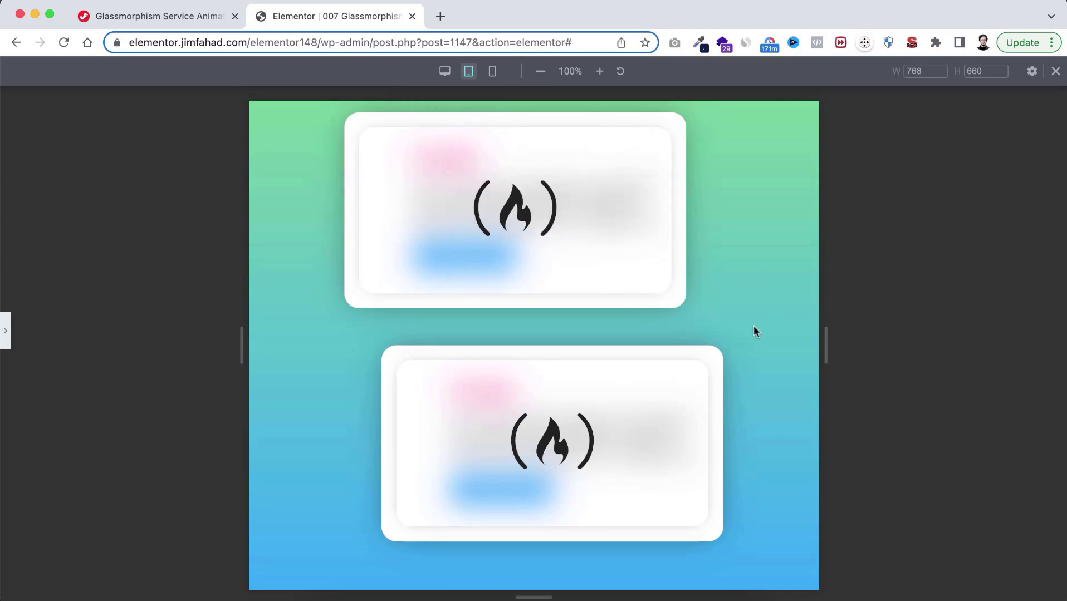
scroll(753, 323, "down", 1)
scroll(754, 327, "up", 10)
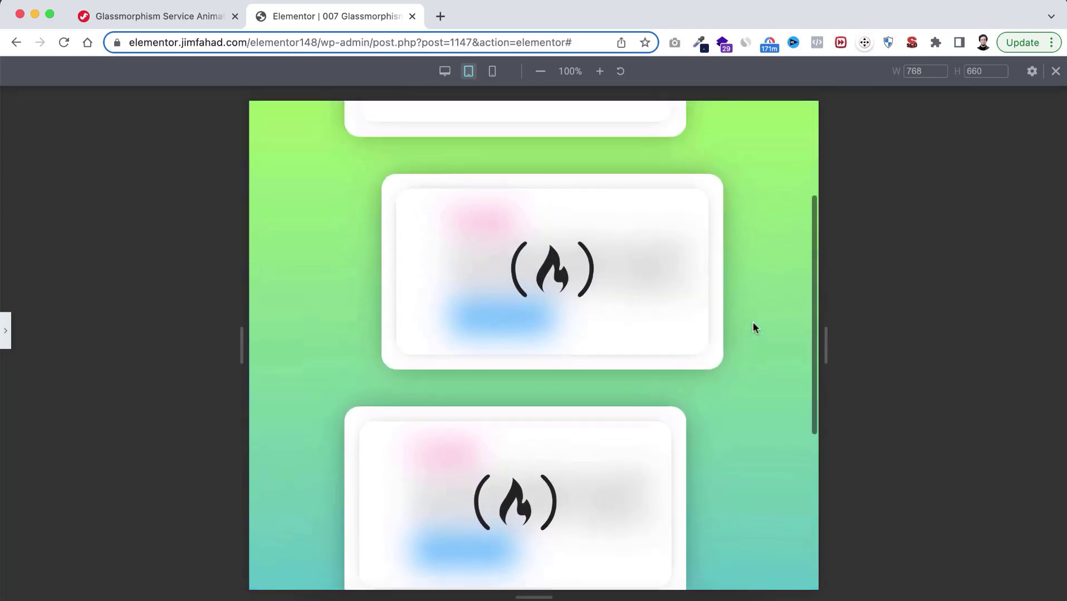
scroll(753, 327, "up", 3)
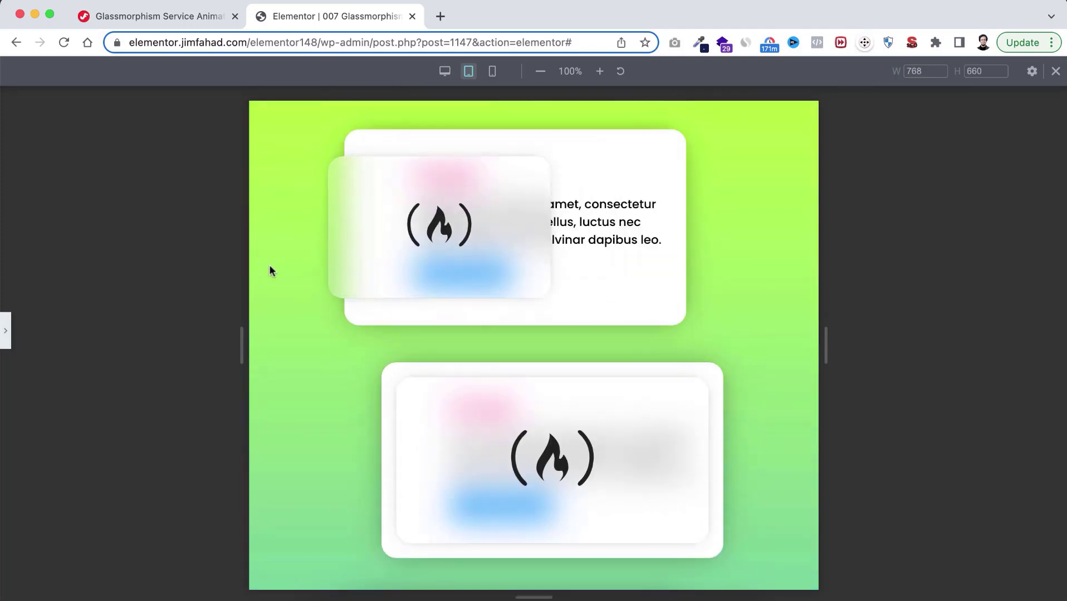
left_click(6, 334)
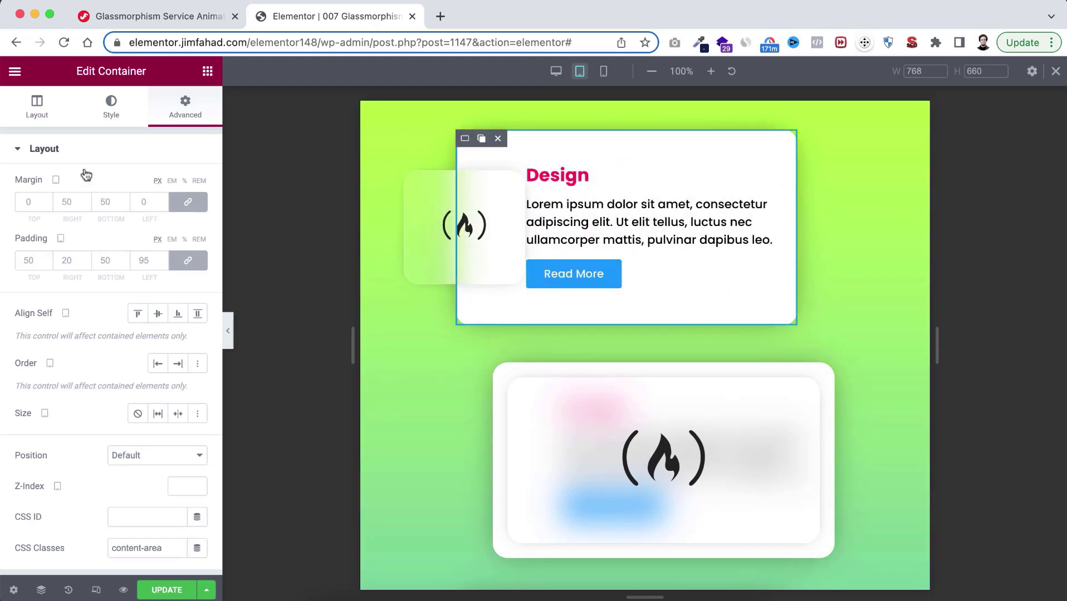
left_click(187, 203)
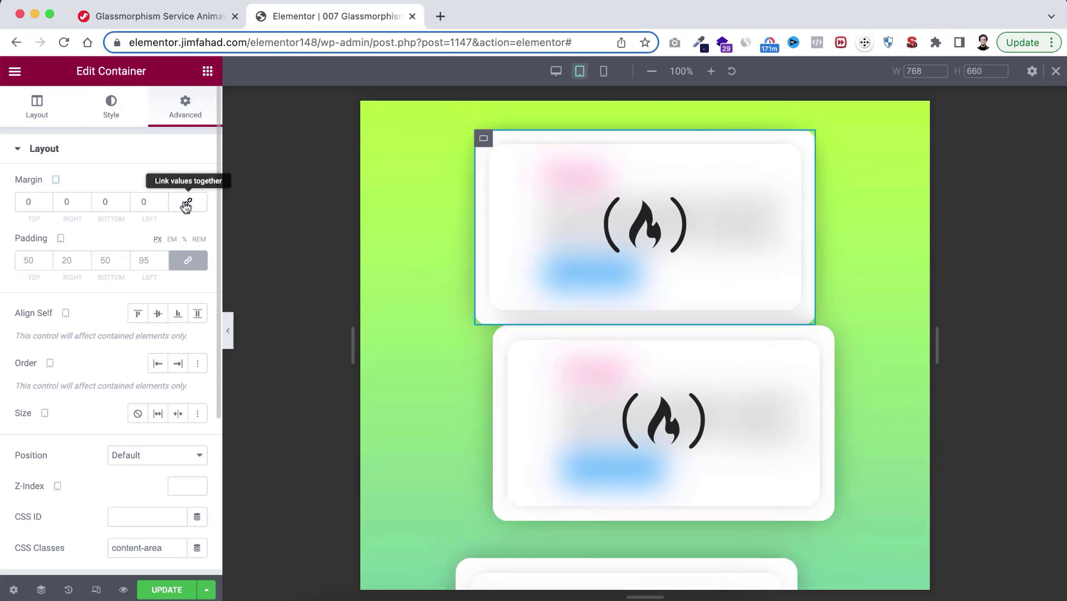
left_click(103, 201)
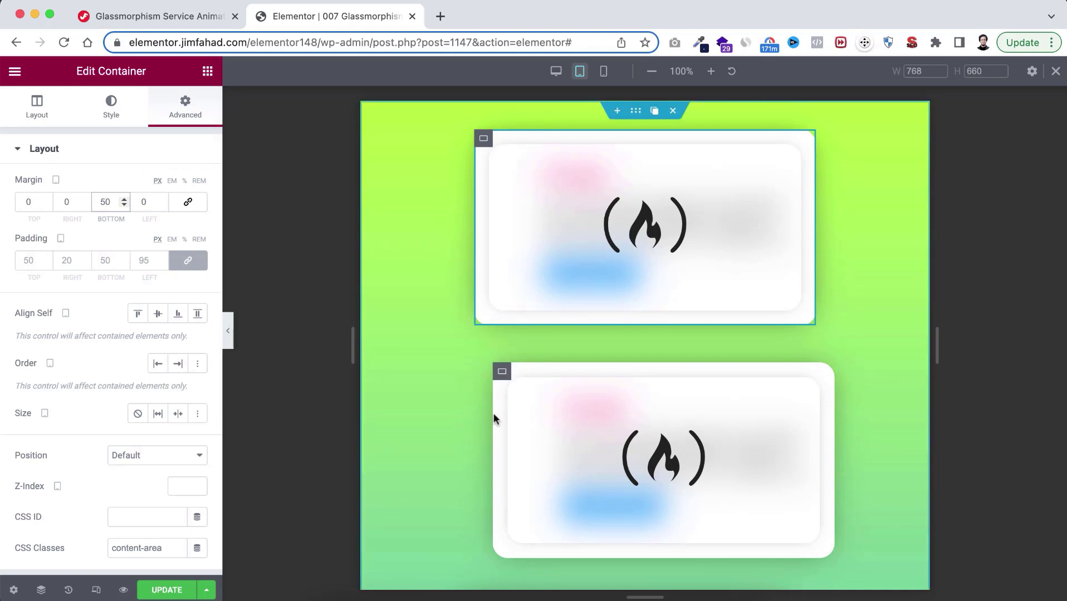
- In the tablet preview, unlink the second card container's margin values and set the bottom margin to 50 px and the other sides to 0
scroll(494, 415, "down", 2)
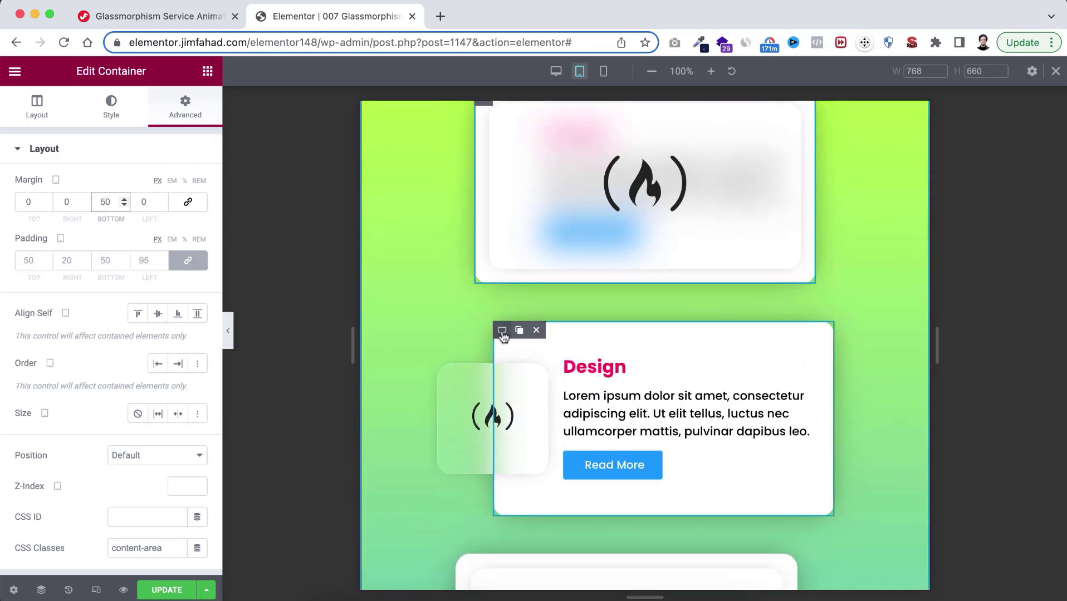
left_click(502, 331)
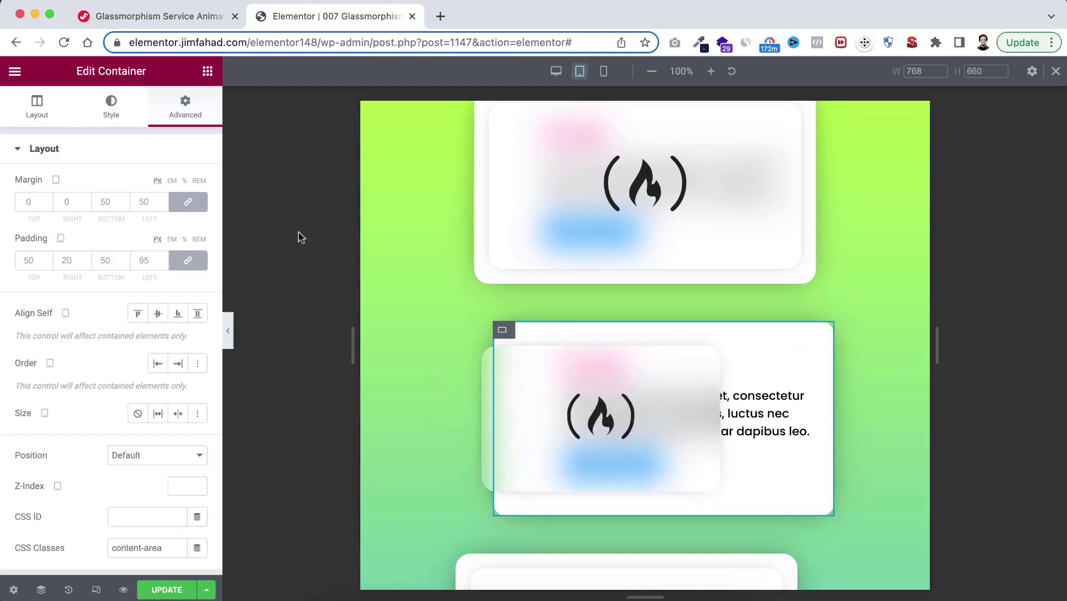
left_click(193, 204)
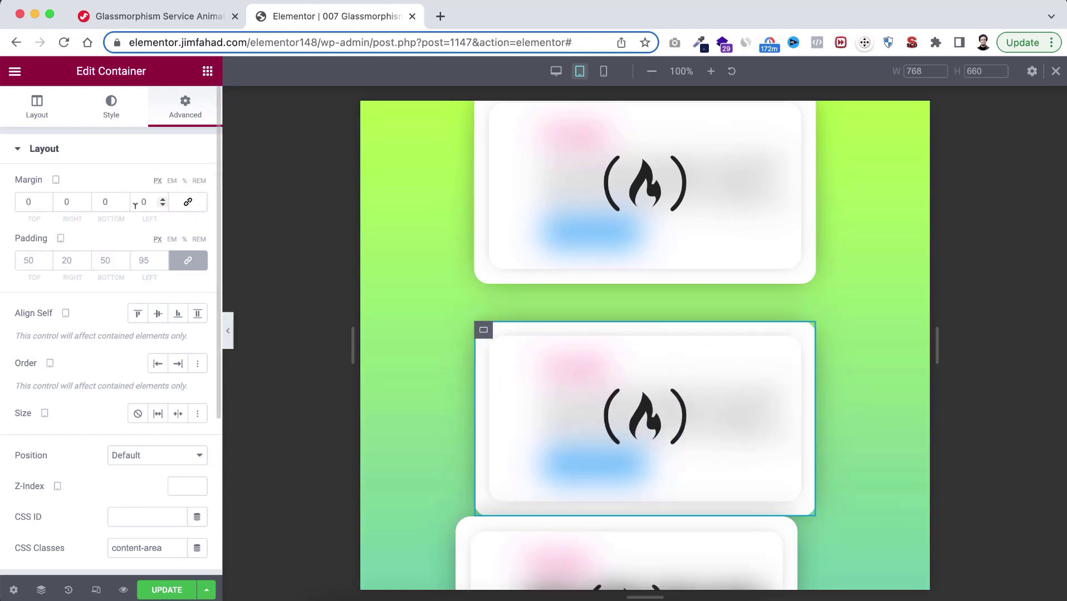
left_click(102, 201)
type("5")
- Unlink the third card container's tablet margin values and set the bottom margin to 50 px and the other sides to 0
scroll(432, 403, "down", 5)
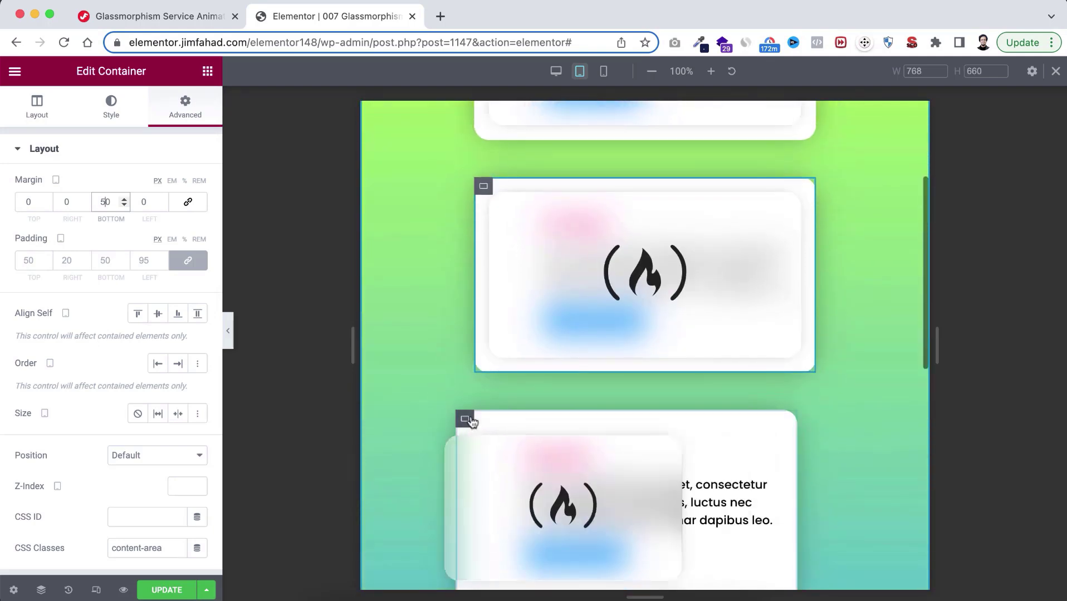
left_click(468, 420)
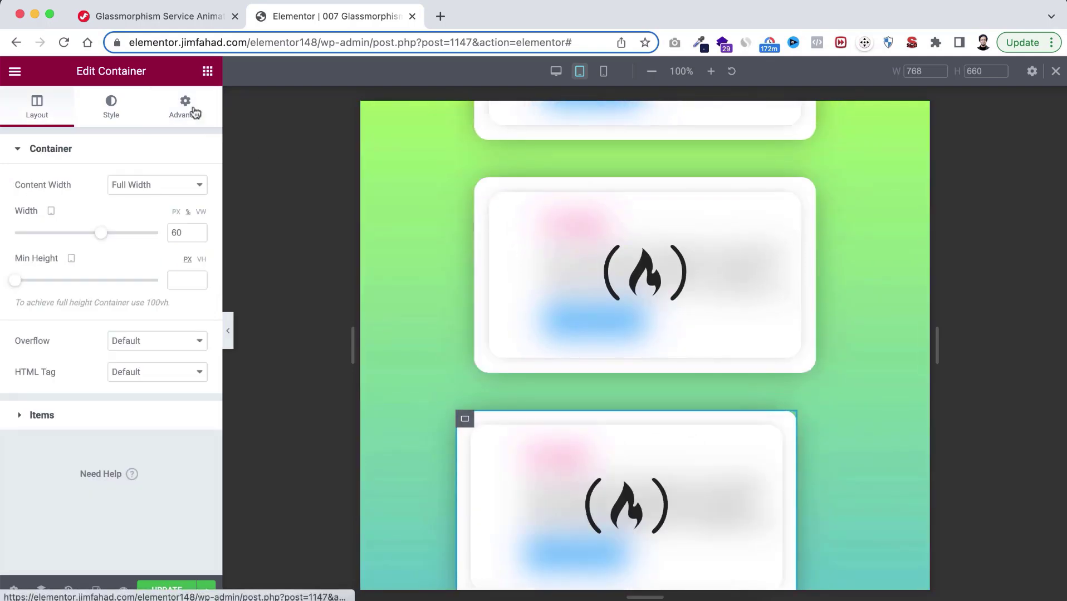
left_click(195, 110)
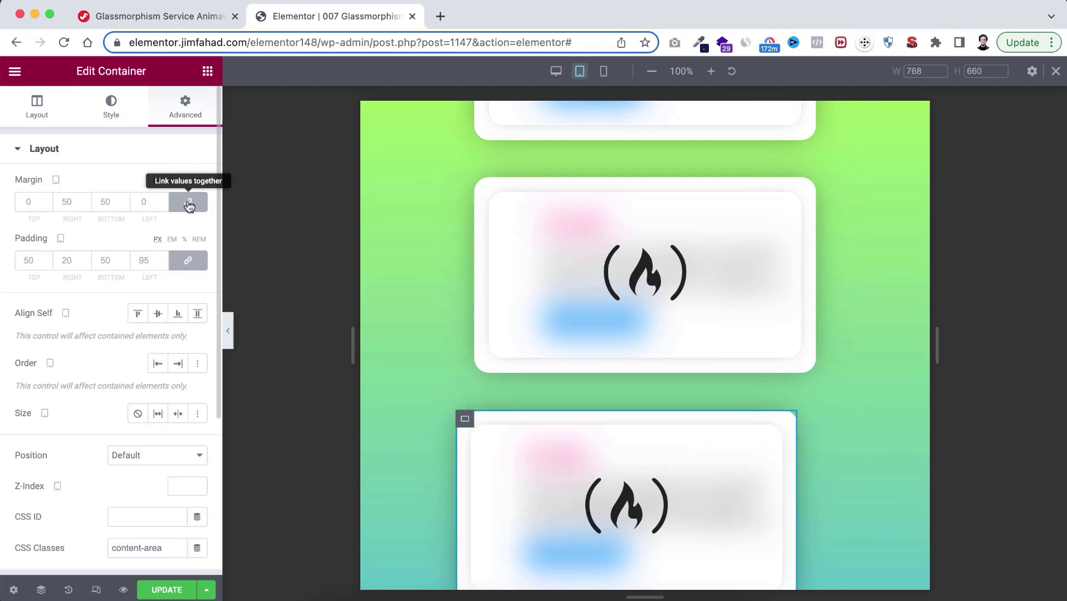
left_click(189, 204)
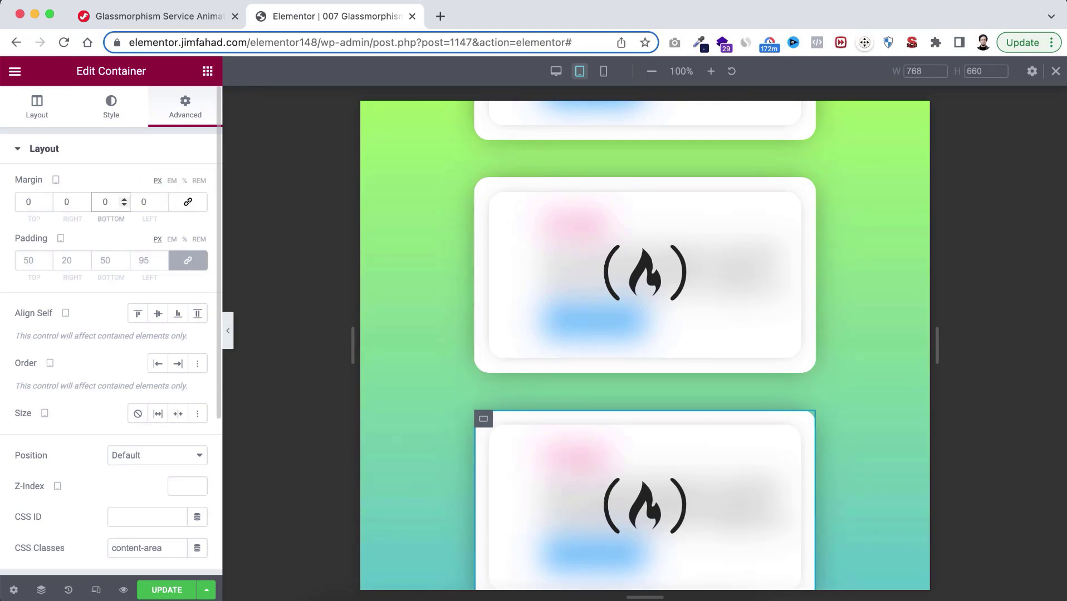
type("50")
- Unlink the fourth card container's tablet margin values so that all four sides are 0
scroll(641, 430, "down", 3)
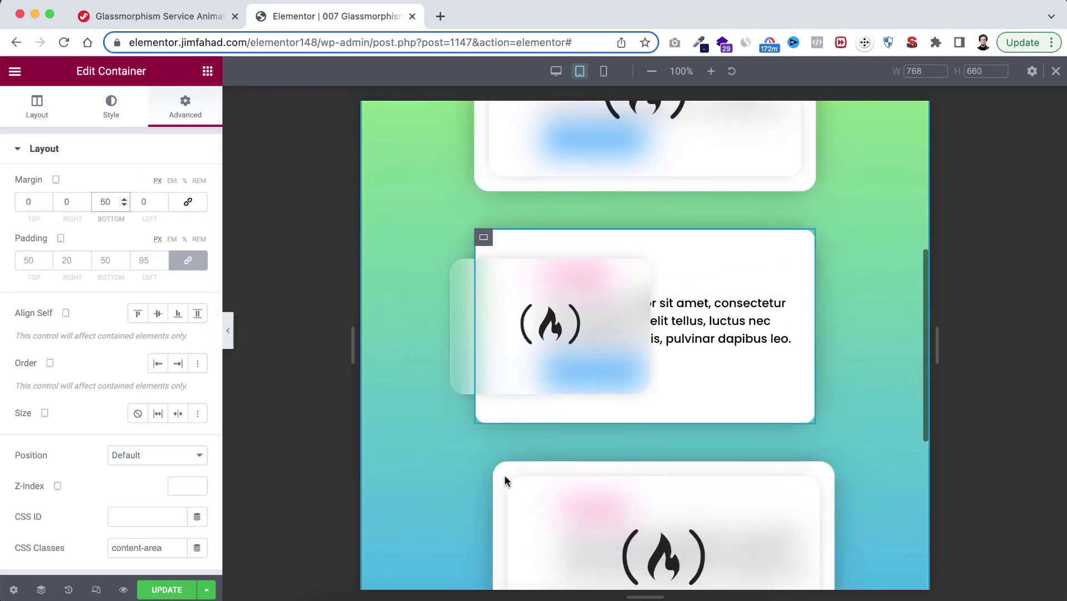
left_click(500, 471)
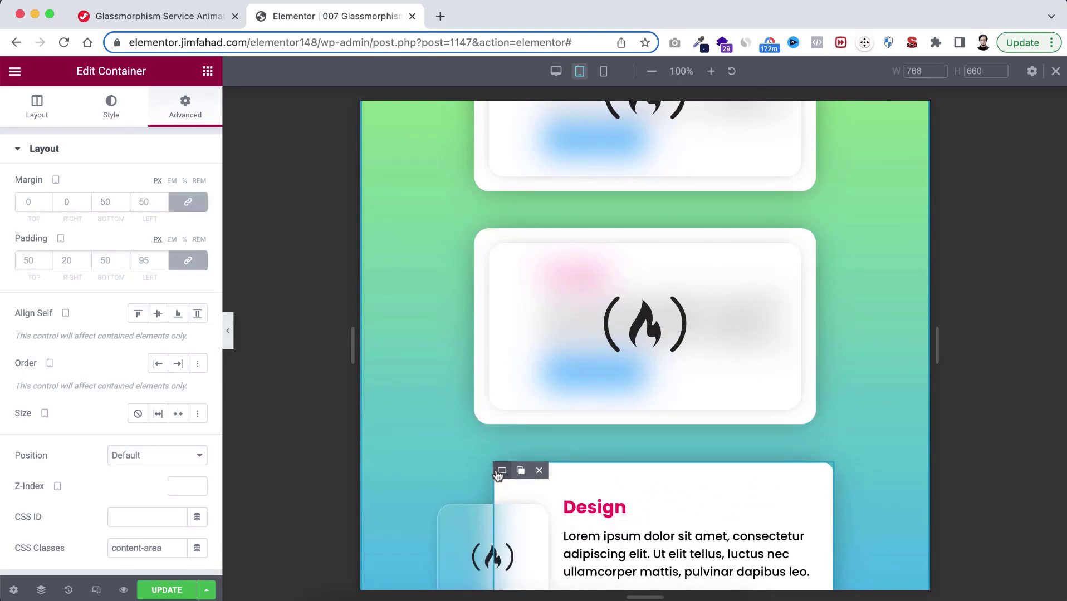
left_click(189, 204)
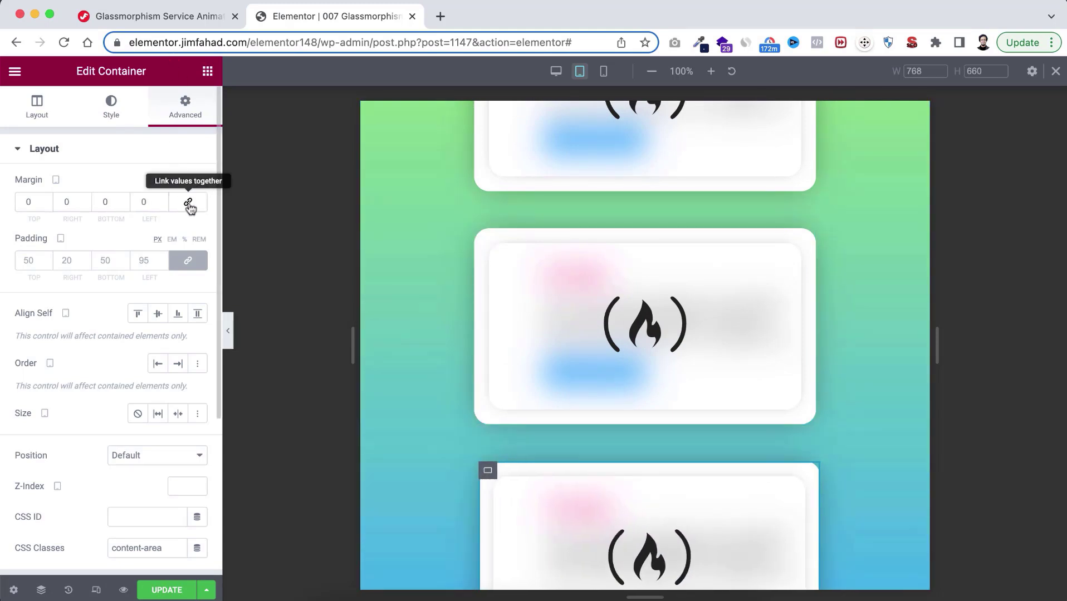
- Examine the stacking and spacing of all four cards in the tablet preview and in the mobile preview
scroll(450, 466, "down", 3)
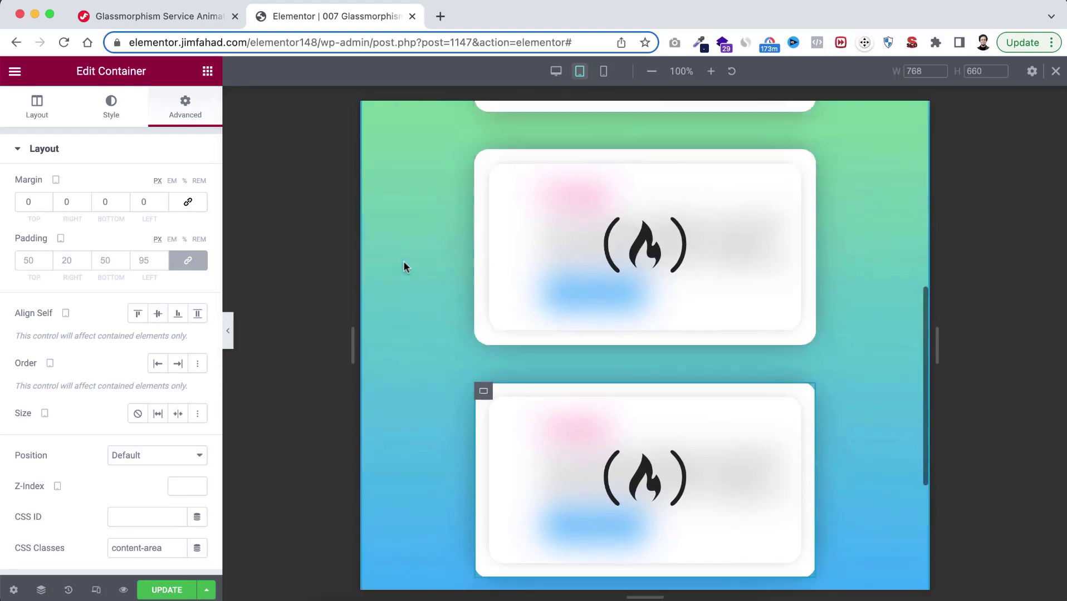
scroll(403, 261, "up", 4)
scroll(403, 261, "up", 2)
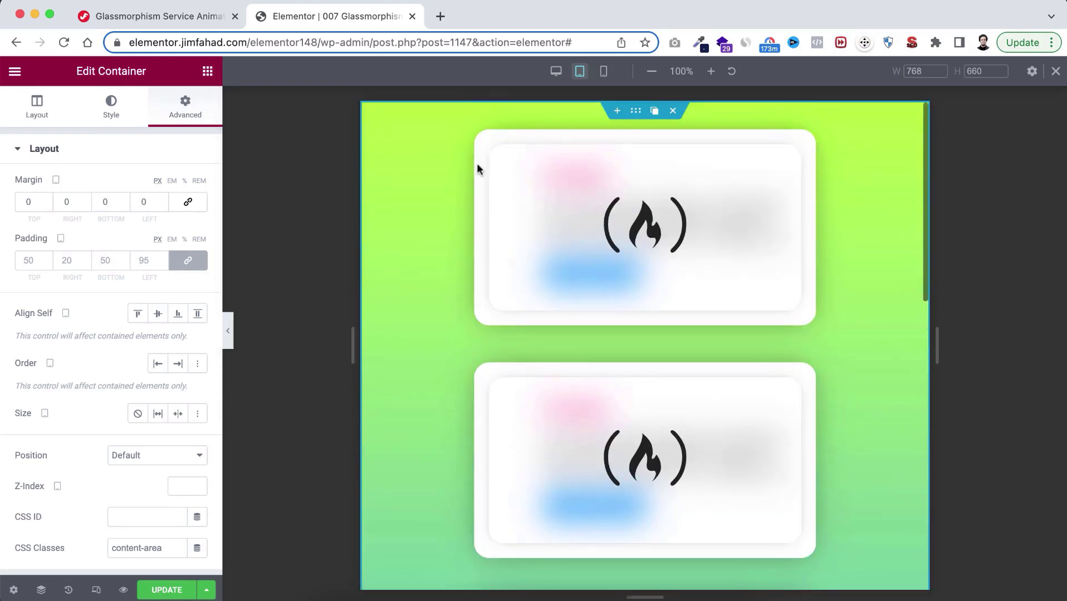
left_click(605, 71)
scroll(692, 421, "down", 4)
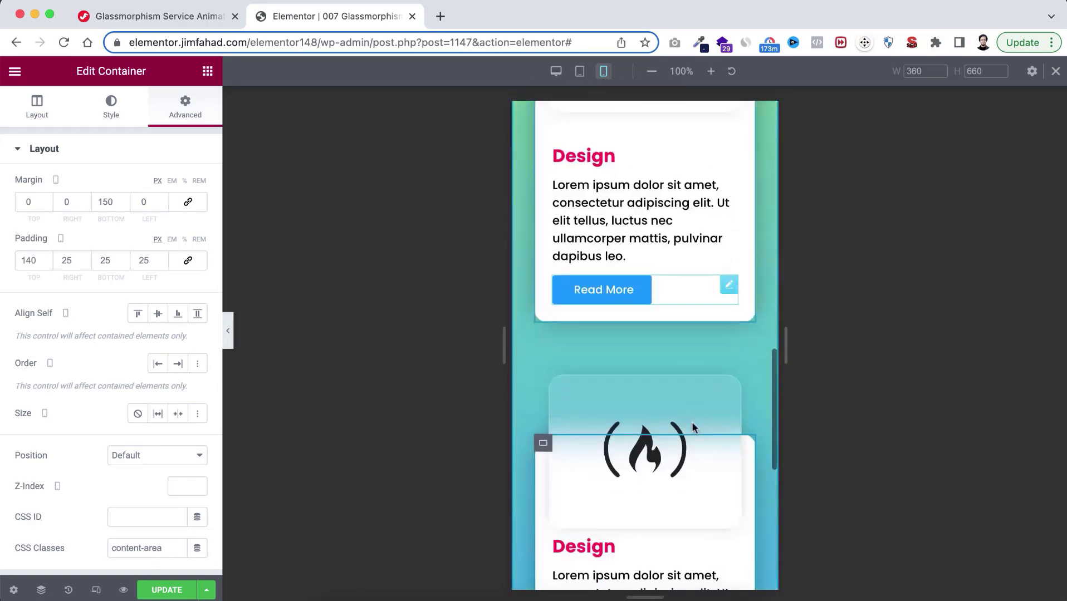
scroll(691, 421, "down", 6)
scroll(691, 422, "up", 4)
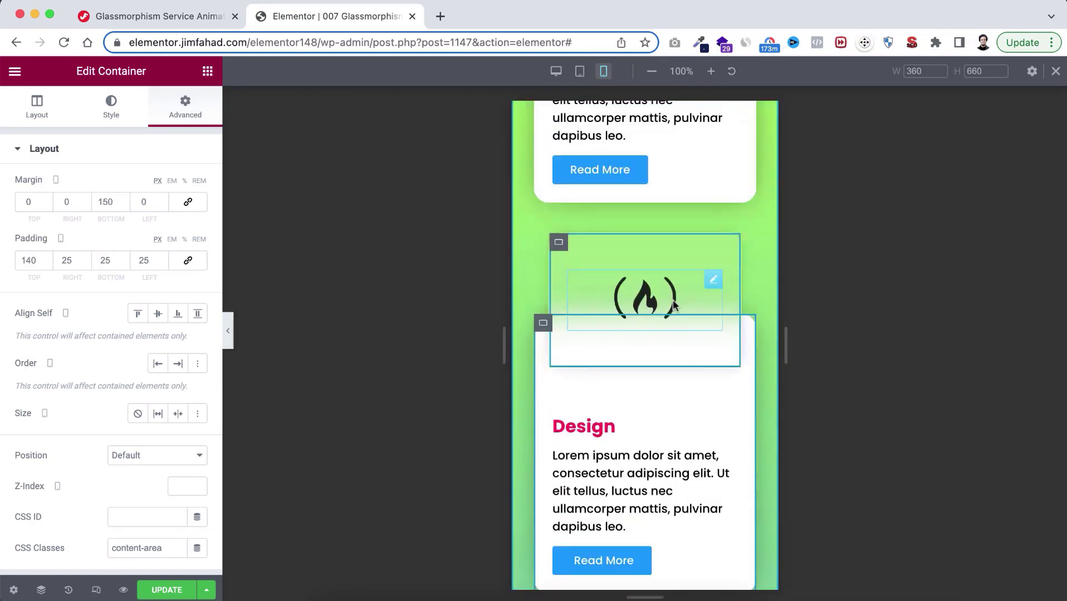
scroll(673, 304, "down", 4)
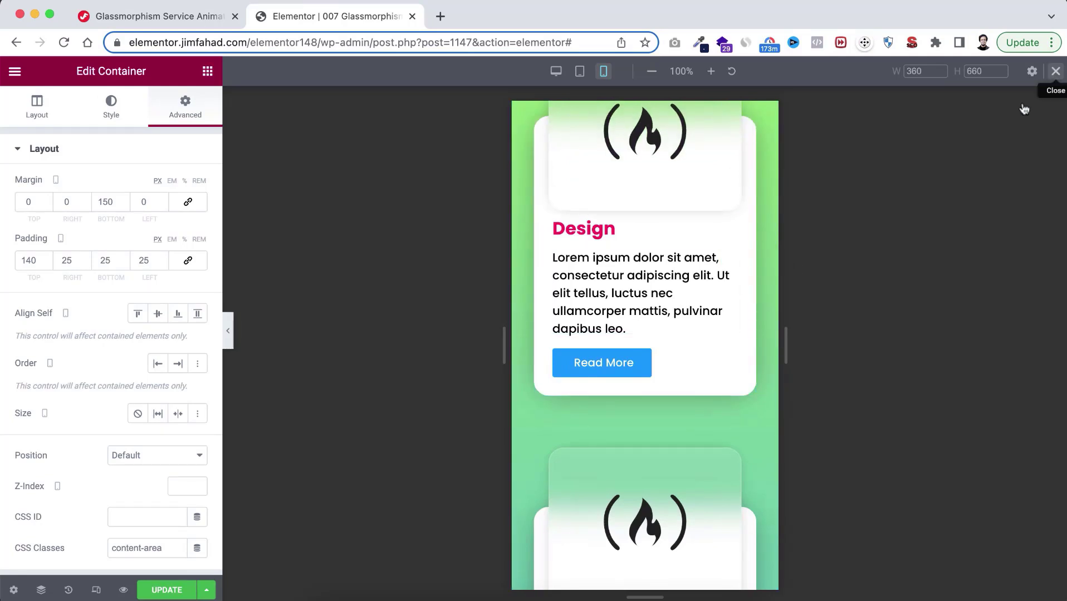
- Close the responsive preview and change the heading of the second card in the first row to "Code"
left_click(1056, 71)
scroll(860, 360, "up", 2)
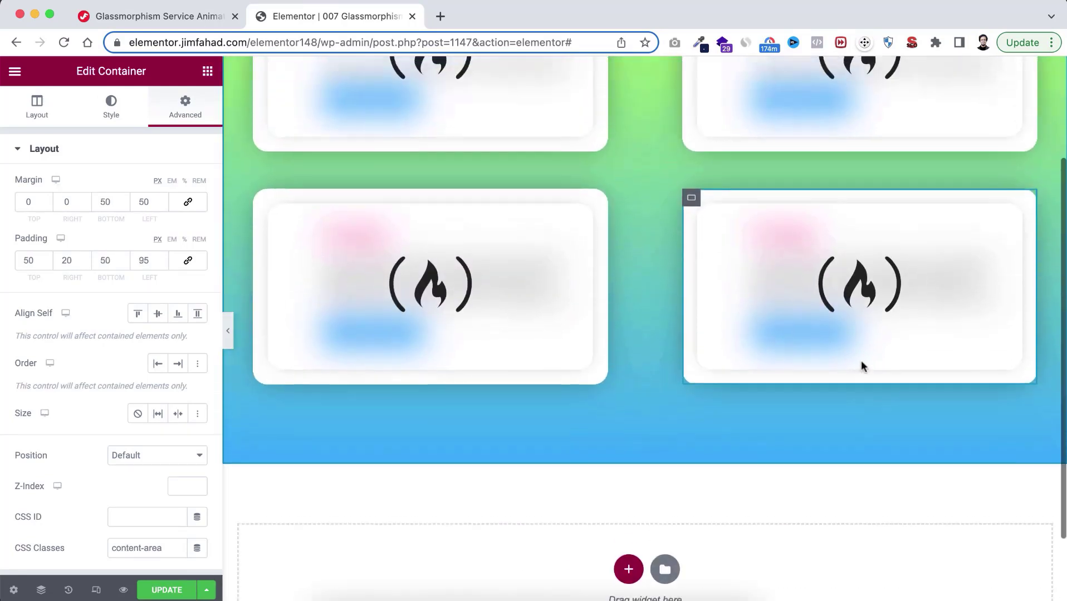
scroll(861, 366, "up", 3)
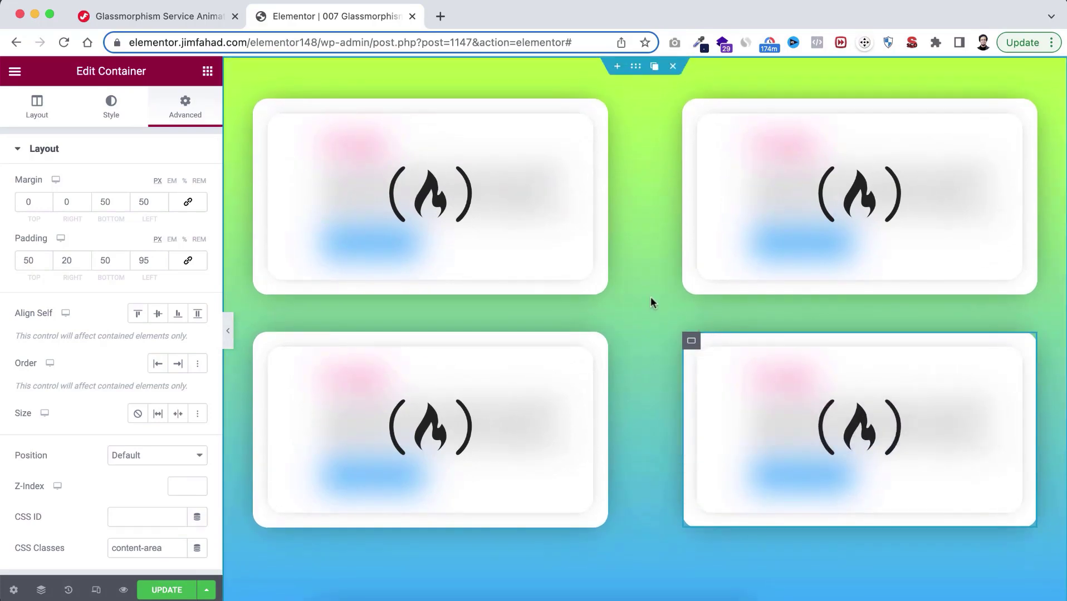
mouse_move(838, 195)
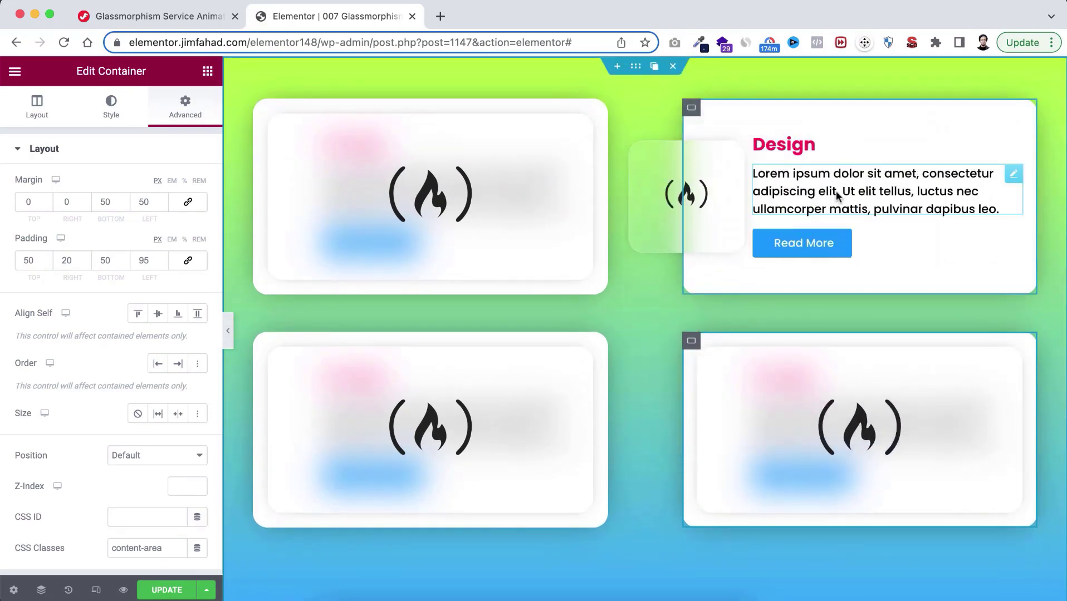
left_click(787, 143)
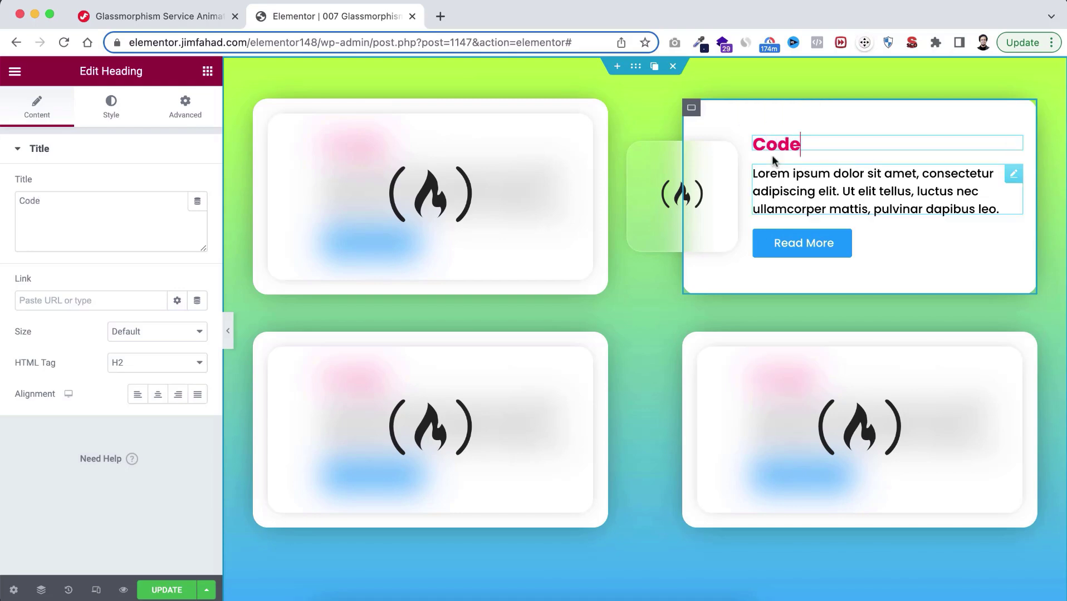
- Replace the Code card's icon with the Gg icon, found by filtering the icon library for "gg"
left_click(695, 198)
left_click(89, 245)
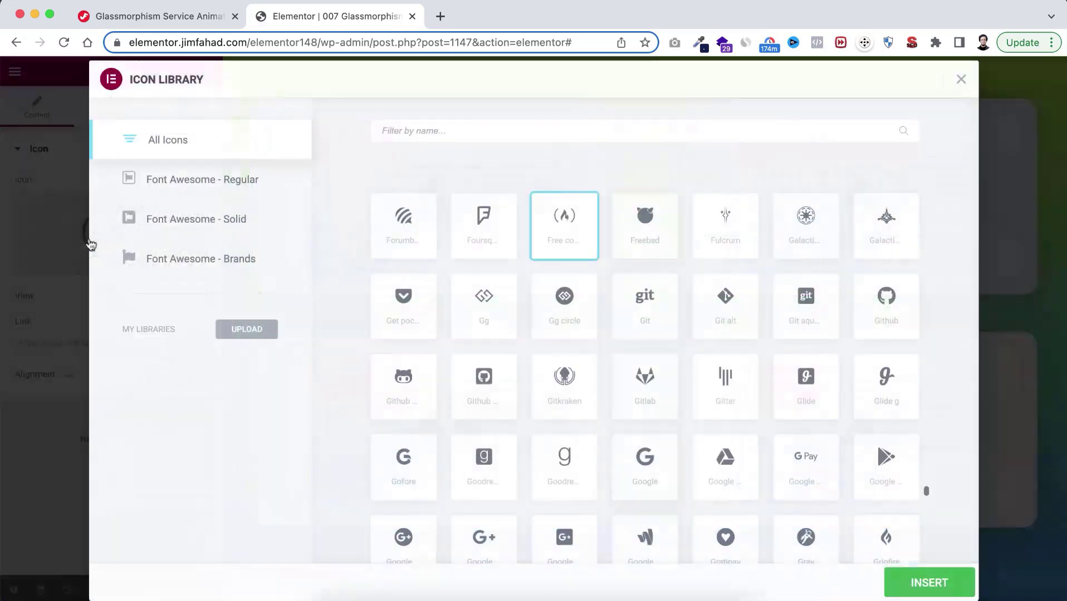
left_click(407, 130)
type("gg")
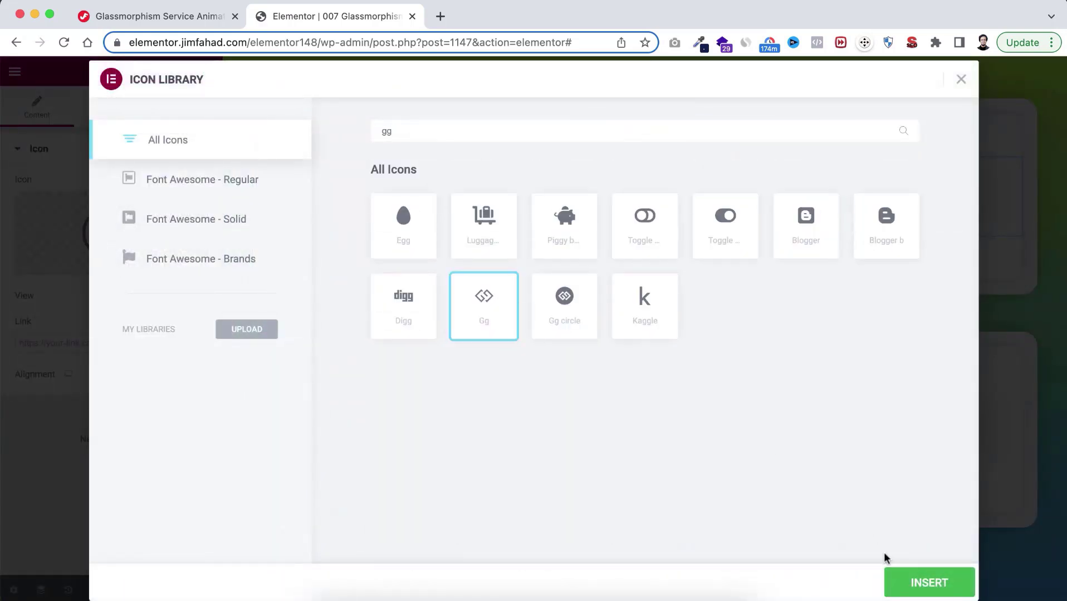
left_click(892, 577)
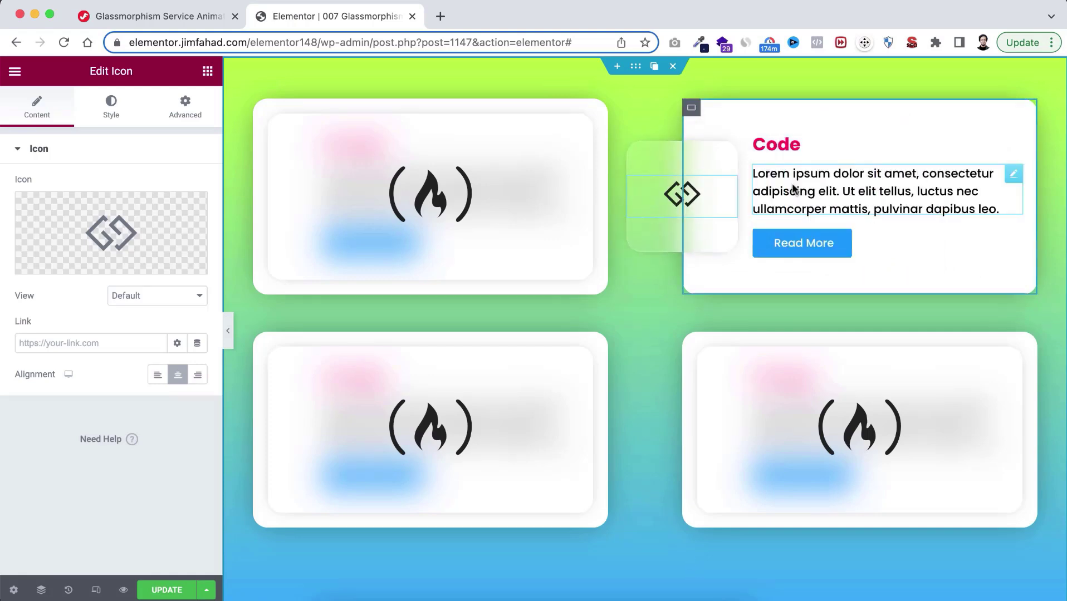
- Update the page and hide the editor panel to preview the four-card grid at full width
mouse_move(392, 440)
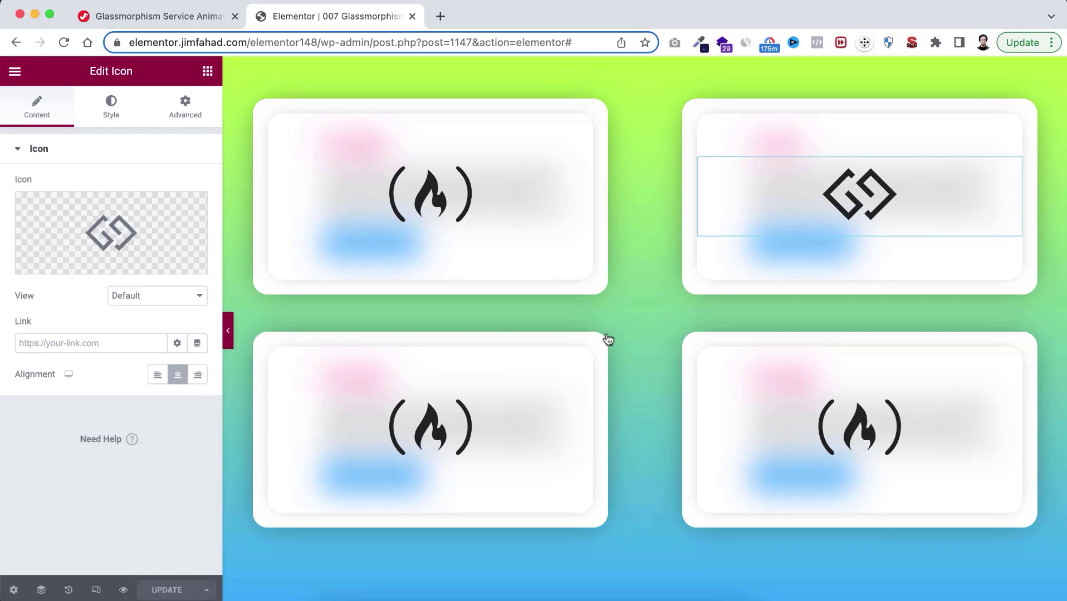
key("super+p")
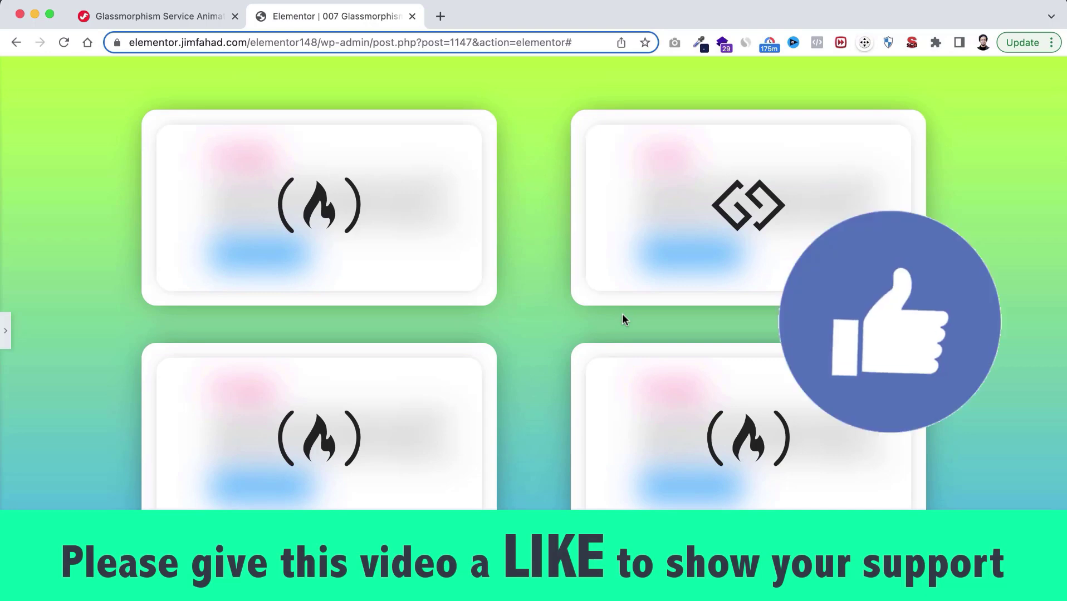